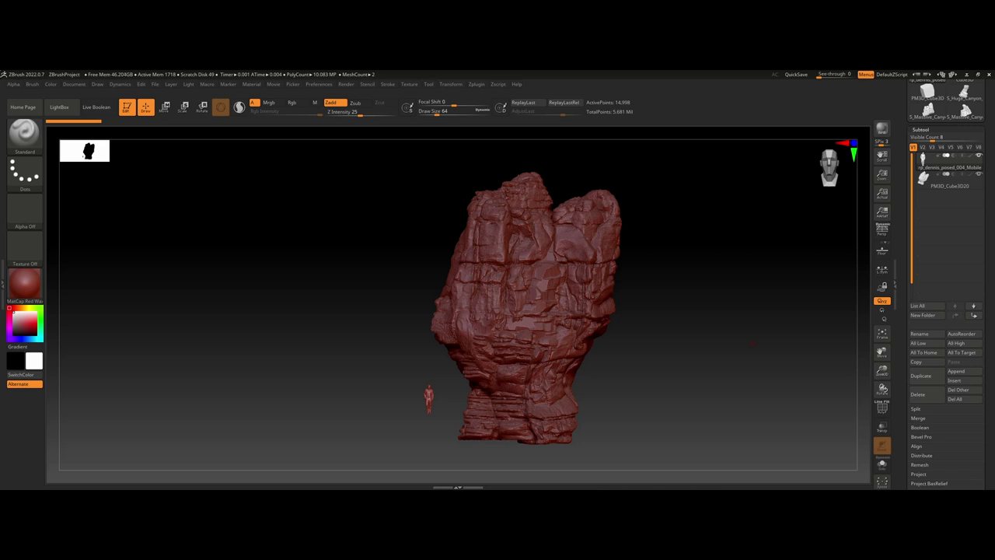
# Step: Append a Cube3D primitive as a new subtool next to the rock formation and scale figure
pyautogui.click(957, 371)
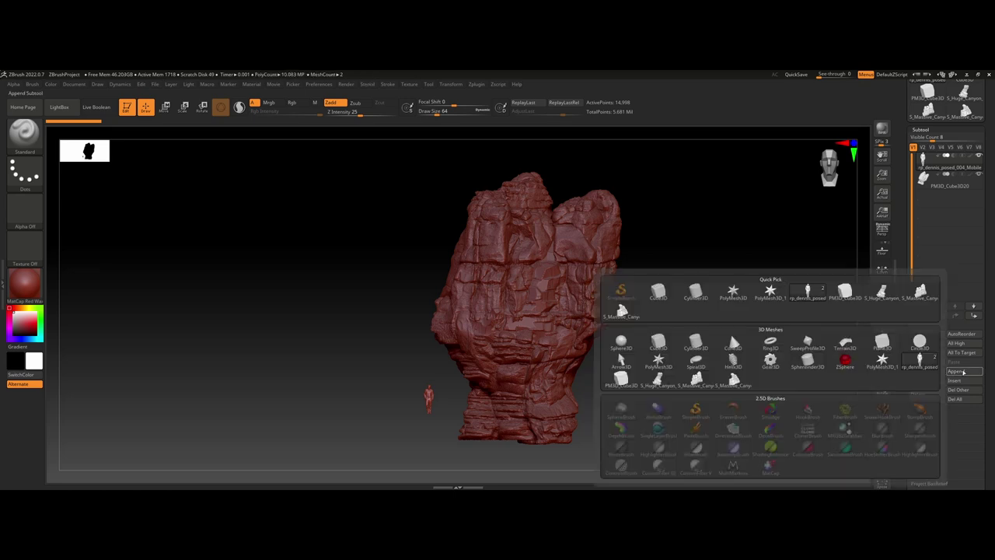
pyautogui.click(657, 342)
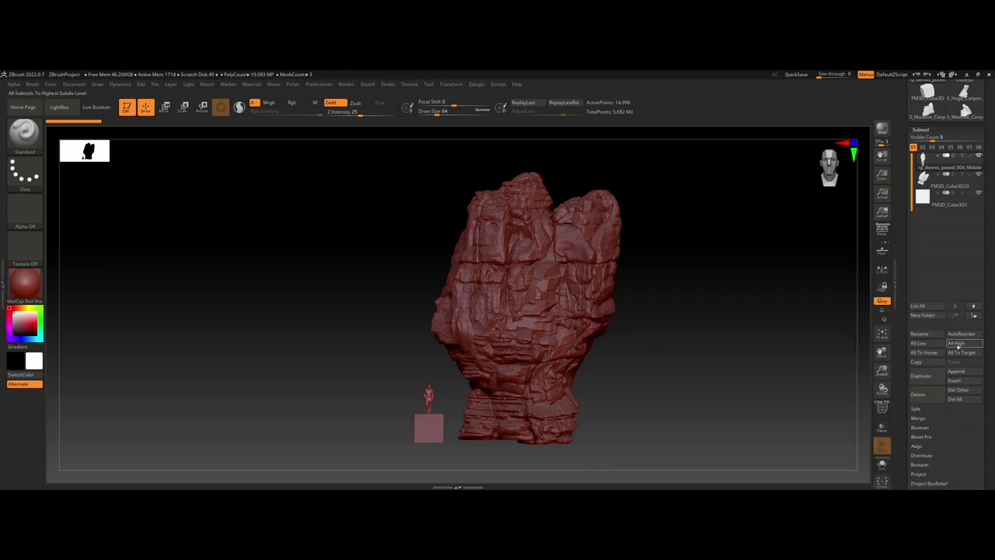
pyautogui.moveTo(907, 138); pyautogui.dragTo(908, 299)
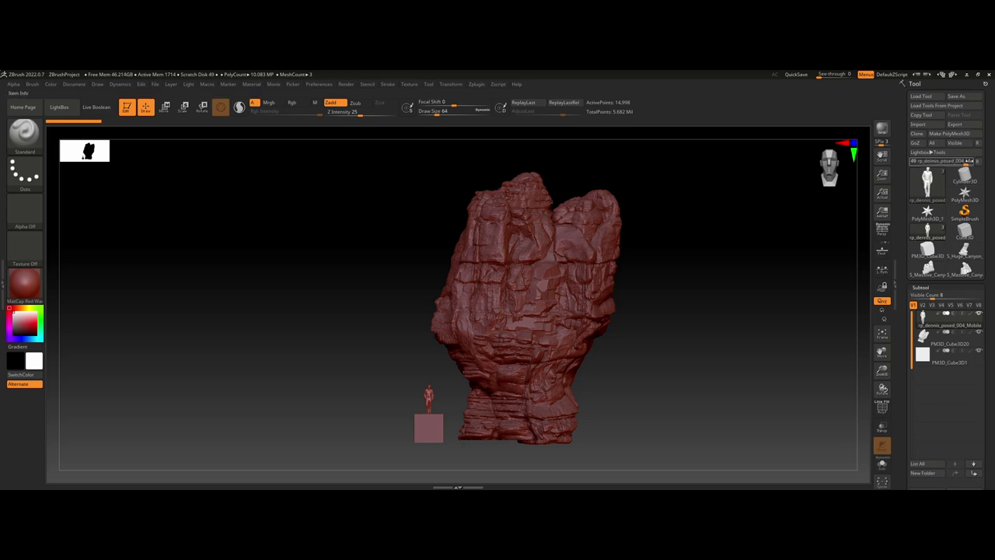
pyautogui.moveTo(968, 161); pyautogui.dragTo(955, 165)
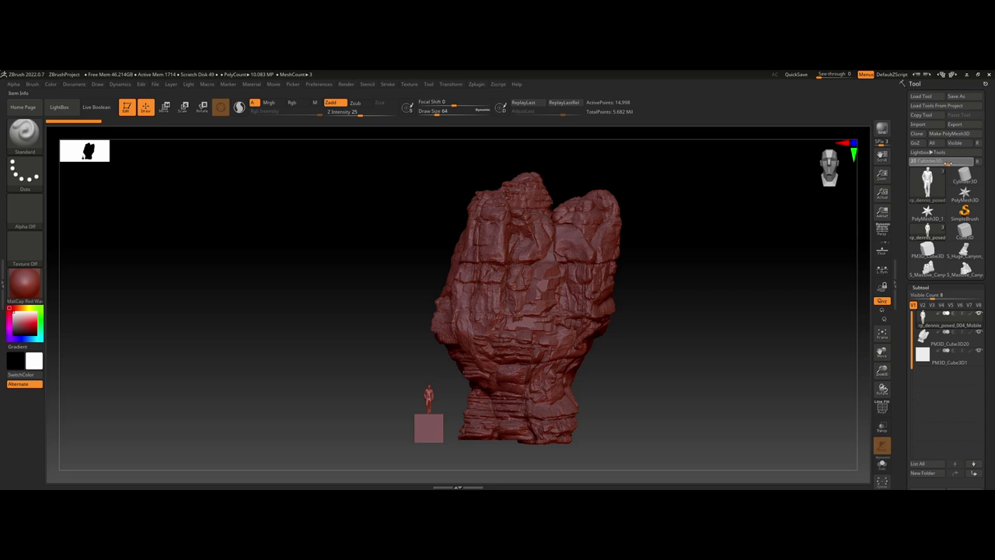
pyautogui.moveTo(947, 164); pyautogui.dragTo(943, 164)
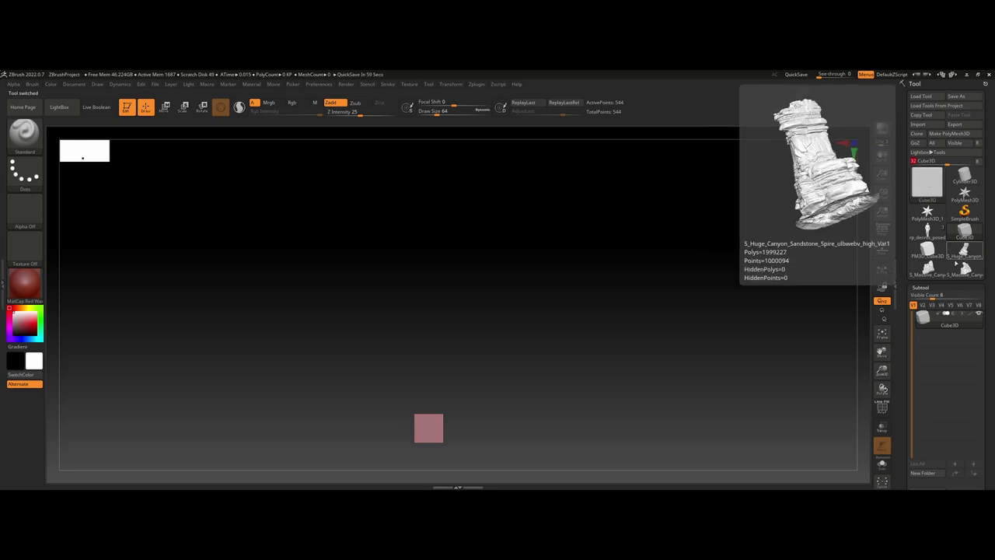
pyautogui.click(928, 228)
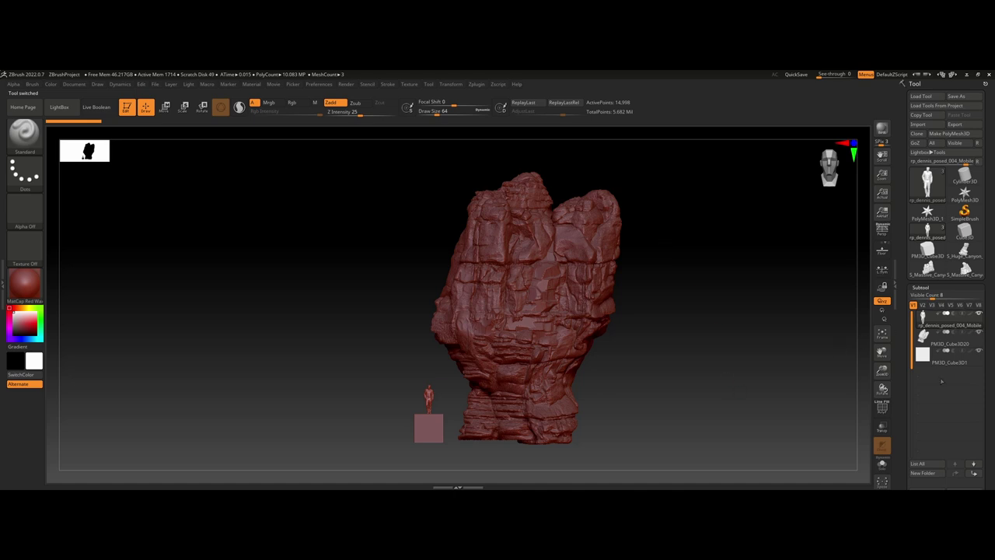
pyautogui.scroll(-3, 941, 381)
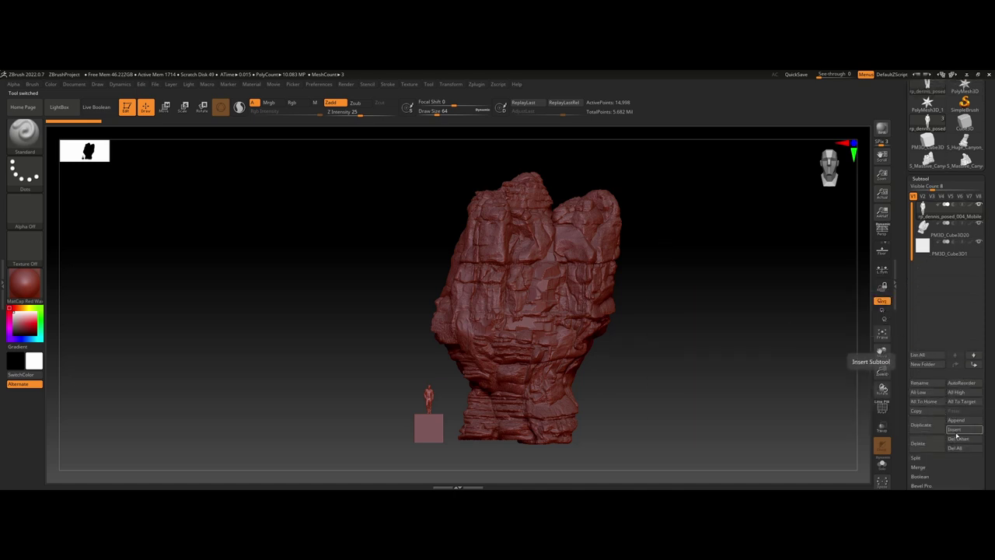
pyautogui.click(959, 429)
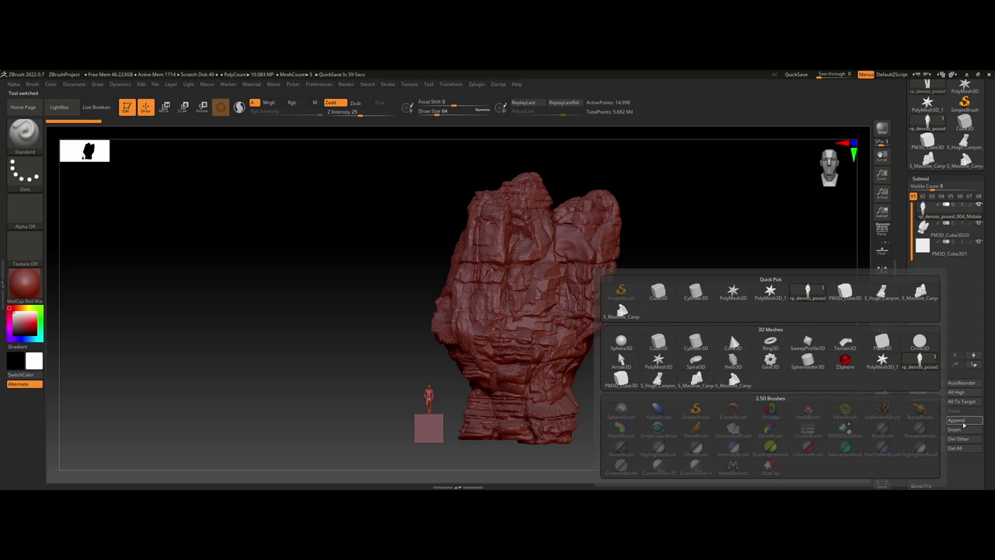
# Step: Make the appended PM3D_Cube3D1 the active subtool within the rock formation scene
pyautogui.click(927, 249)
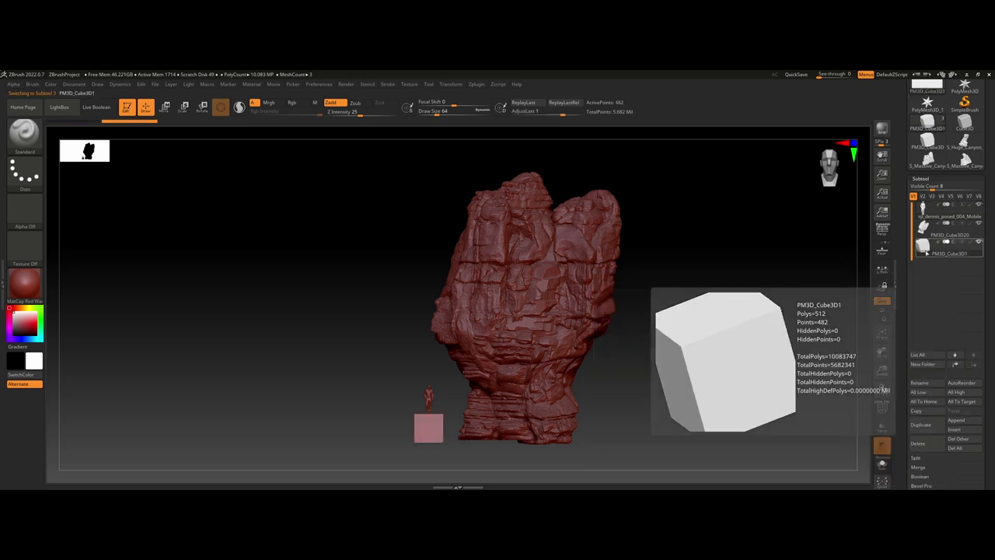
pyautogui.click(964, 123)
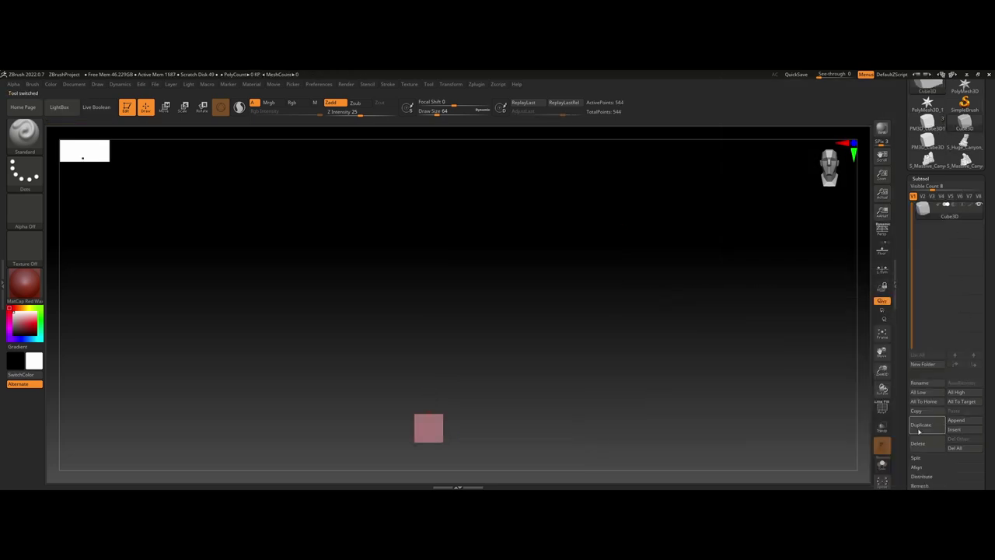
pyautogui.moveTo(955, 264); pyautogui.dragTo(957, 374)
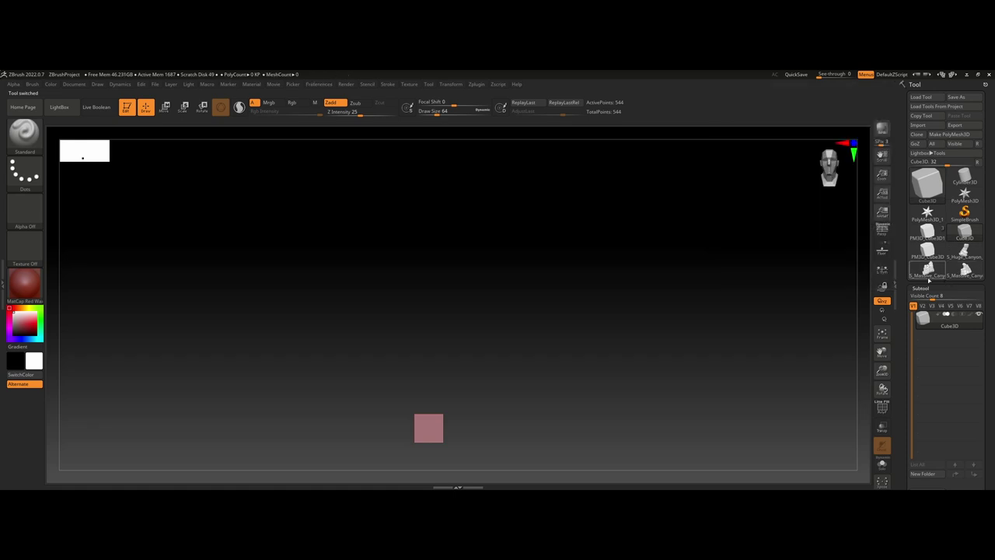
pyautogui.click(927, 232)
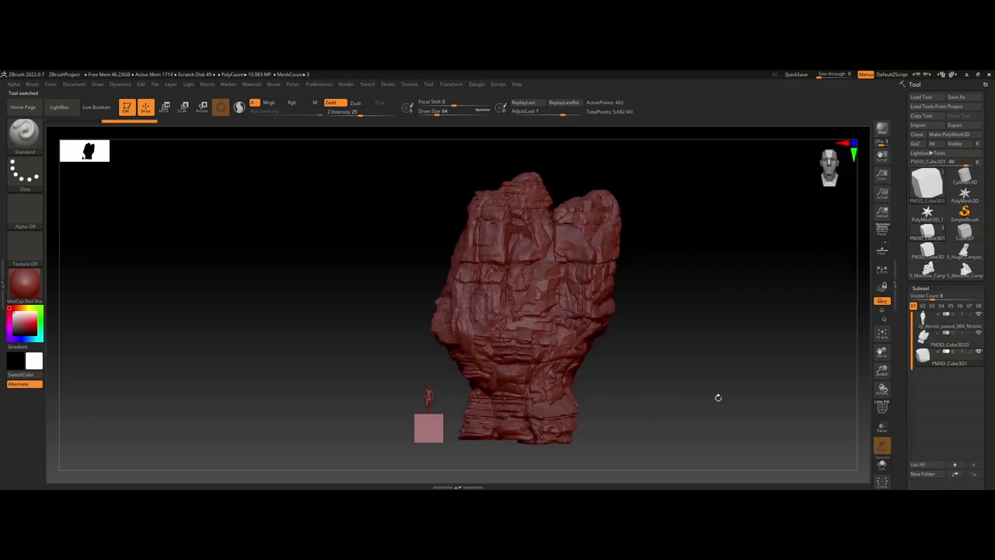
# Step: Move the cube into the base of the rock formation and display the other subtools as transparent
pyautogui.press('w')
pyautogui.moveTo(383, 428)
pyautogui.mouseDown()
pyautogui.moveTo(482, 429)
pyautogui.moveTo(459, 437)
pyautogui.mouseUp()
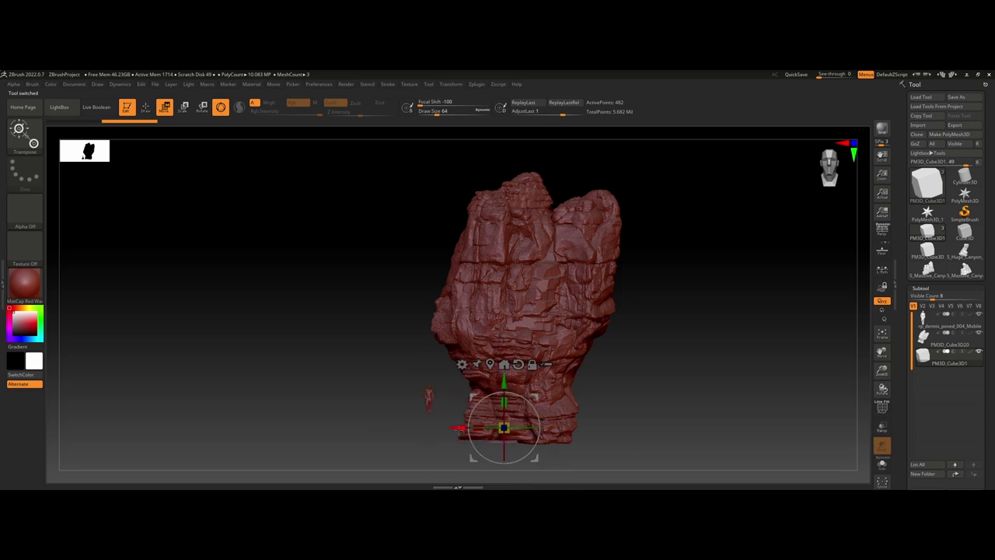
pyautogui.moveTo(504, 381); pyautogui.dragTo(504, 361)
pyautogui.click(882, 465)
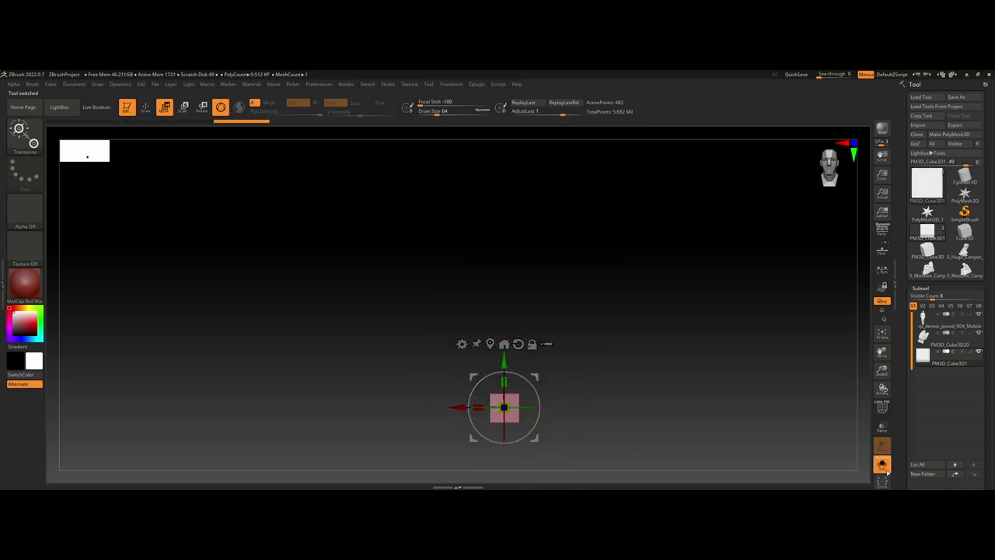
pyautogui.click(883, 465)
pyautogui.click(882, 427)
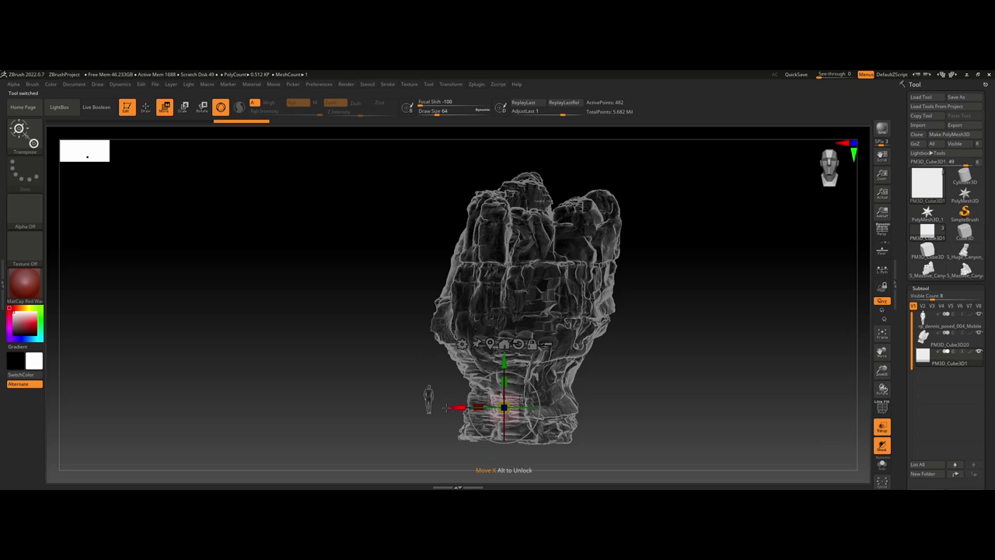
pyautogui.moveTo(456, 408); pyautogui.dragTo(469, 407)
# Step: Raise the cube and scale its height, width and depth into a tall block enclosing most of the rock formation
pyautogui.press('r')
pyautogui.moveTo(516, 381); pyautogui.dragTo(526, 285)
pyautogui.moveTo(517, 359); pyautogui.dragTo(517, 292)
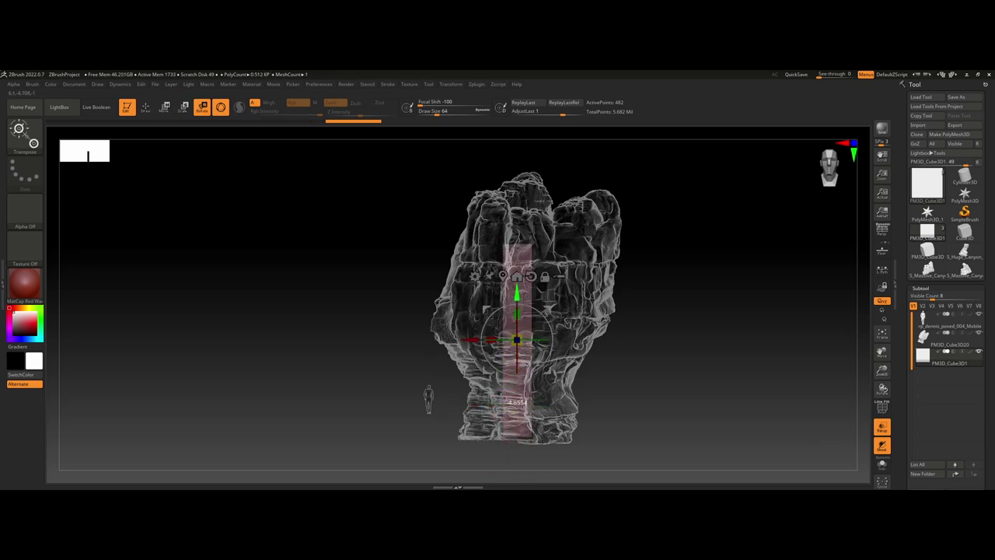
pyautogui.moveTo(491, 339); pyautogui.dragTo(236, 296)
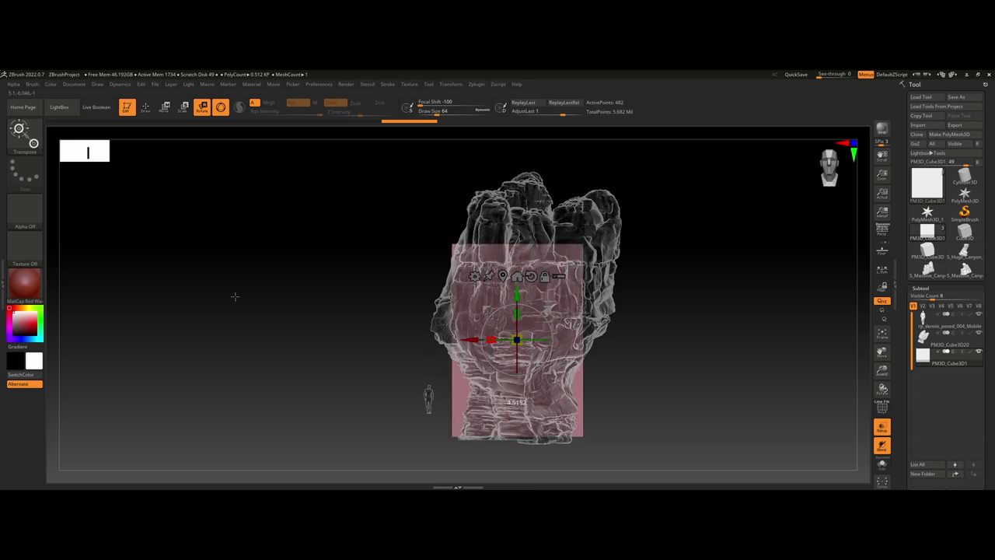
pyautogui.moveTo(653, 349); pyautogui.dragTo(597, 355)
pyautogui.moveTo(484, 343); pyautogui.dragTo(216, 391)
pyautogui.moveTo(520, 315); pyautogui.dragTo(523, 274)
pyautogui.moveTo(337, 293)
pyautogui.mouseDown()
pyautogui.moveTo(458, 299)
pyautogui.moveTo(488, 329)
pyautogui.moveTo(470, 328)
pyautogui.moveTo(500, 327)
pyautogui.mouseUp()
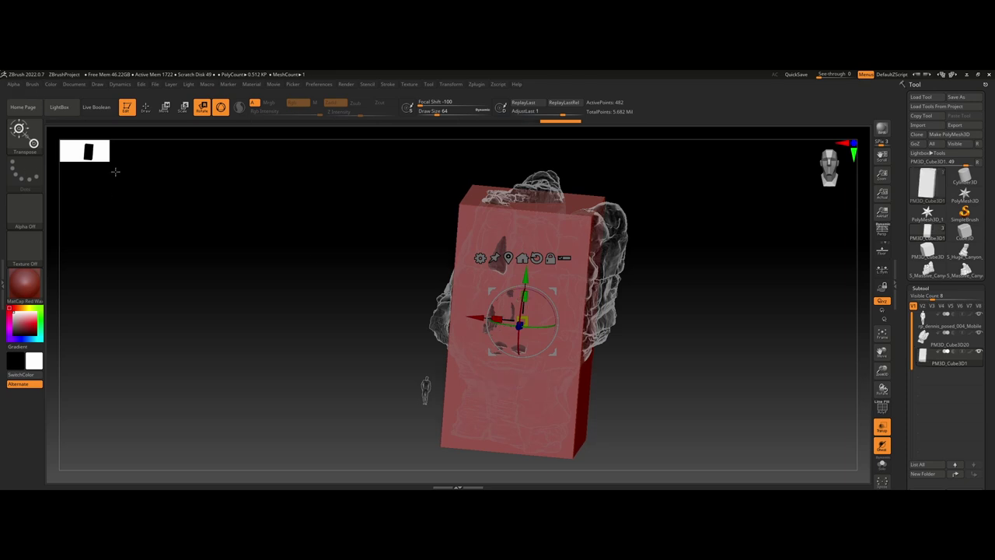
# Step: Shift the block slightly sideways along its X axis to align it with the rock formation, checking it from several angles
pyautogui.press('q')
pyautogui.press('w')
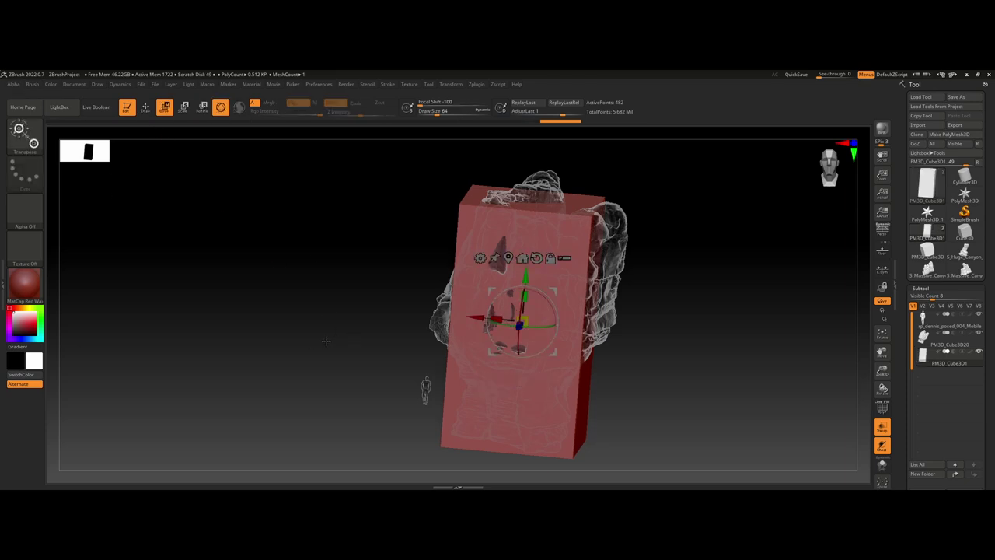
pyautogui.moveTo(326, 341)
pyautogui.mouseDown()
pyautogui.moveTo(333, 335)
pyautogui.moveTo(318, 339)
pyautogui.mouseUp()
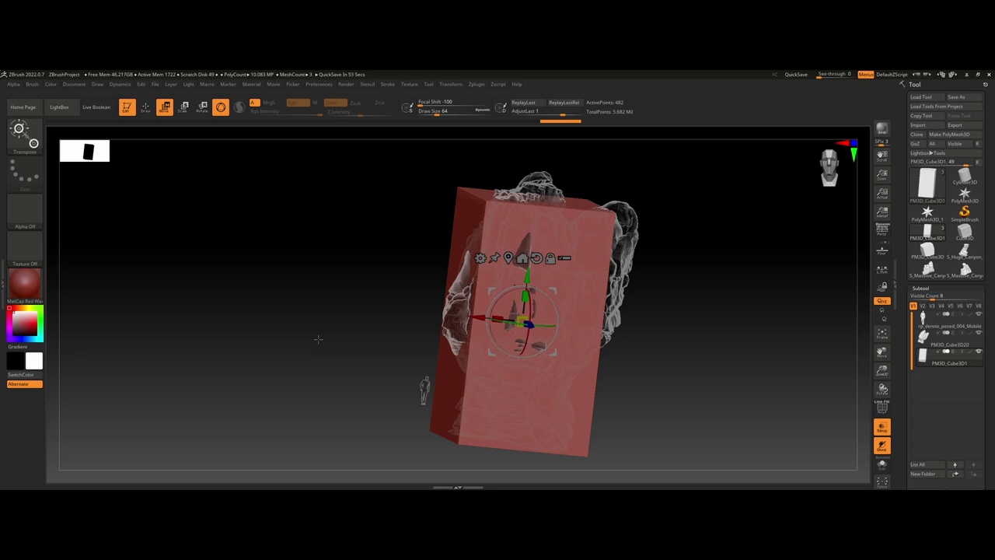
pyautogui.moveTo(477, 317); pyautogui.dragTo(483, 319)
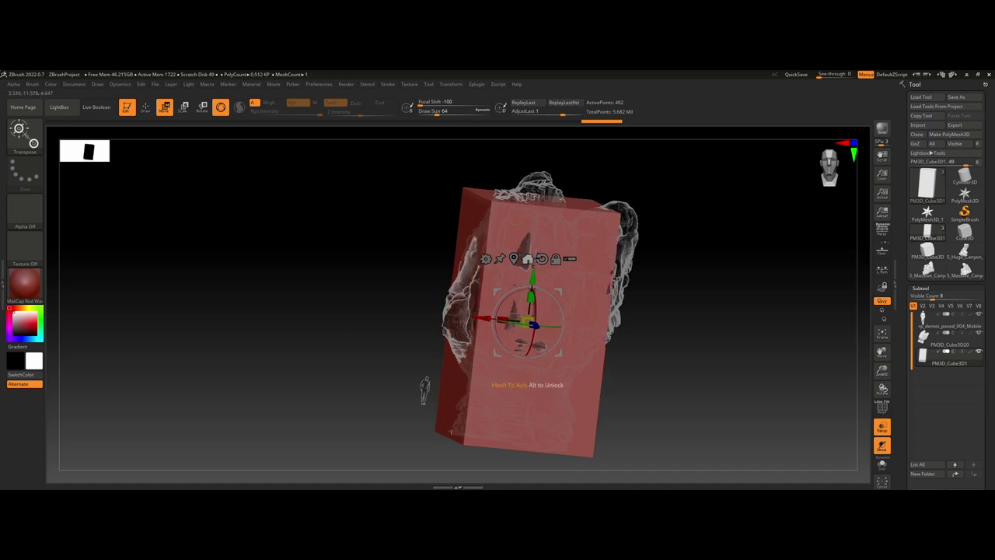
pyautogui.moveTo(686, 344); pyautogui.dragTo(677, 371)
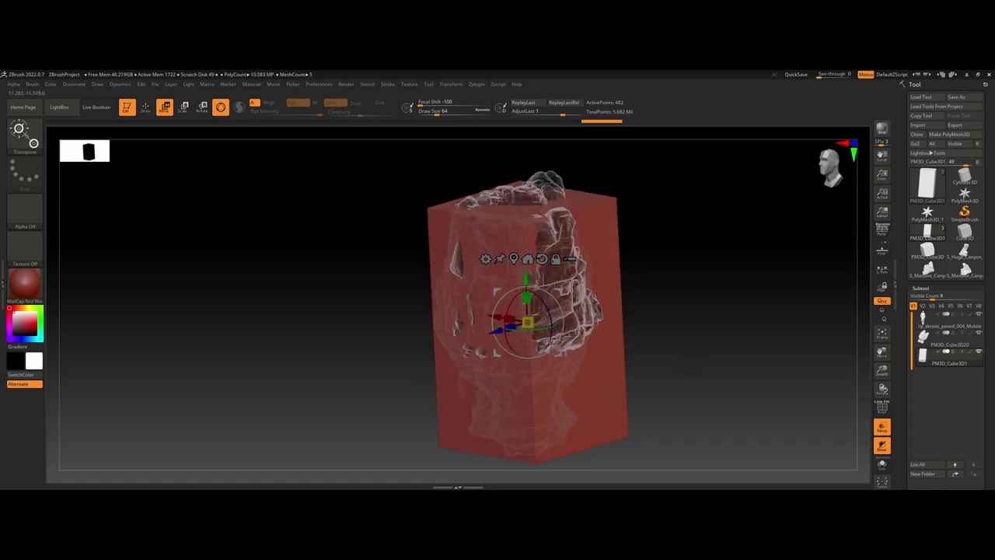
pyautogui.moveTo(692, 337); pyautogui.dragTo(723, 330)
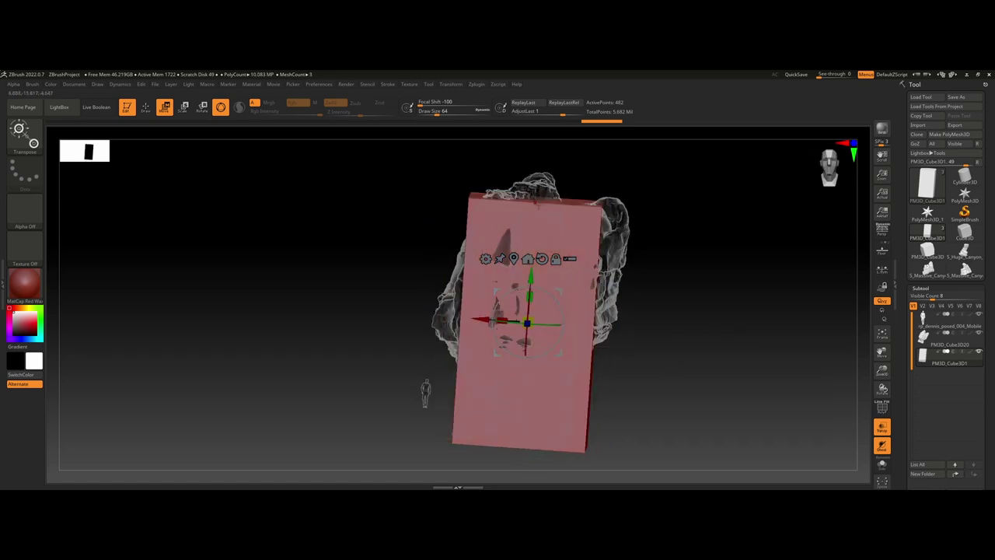
# Step: Return to Draw mode, isolate the block with Solo and display its polyframe
pyautogui.click(148, 108)
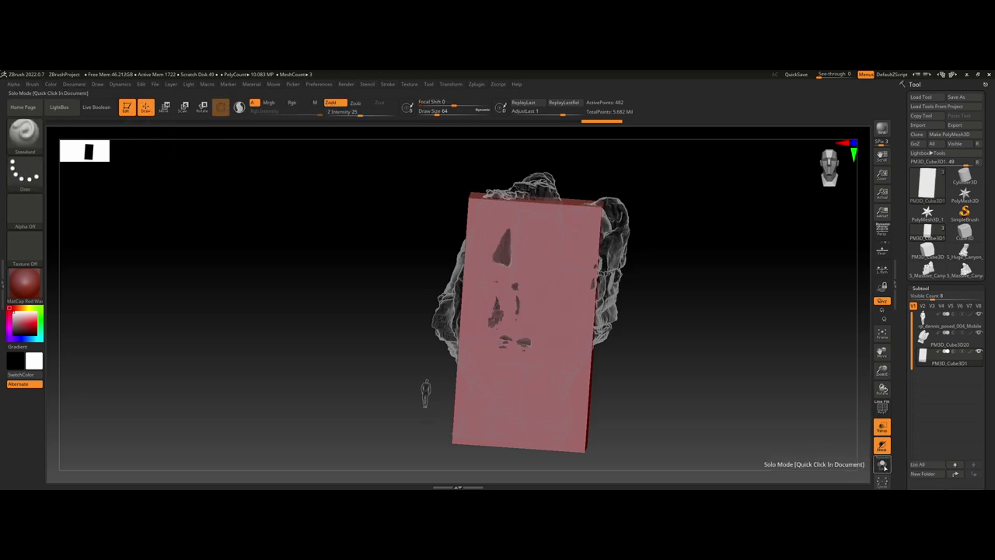
pyautogui.click(883, 466)
pyautogui.moveTo(650, 364); pyautogui.dragTo(669, 358)
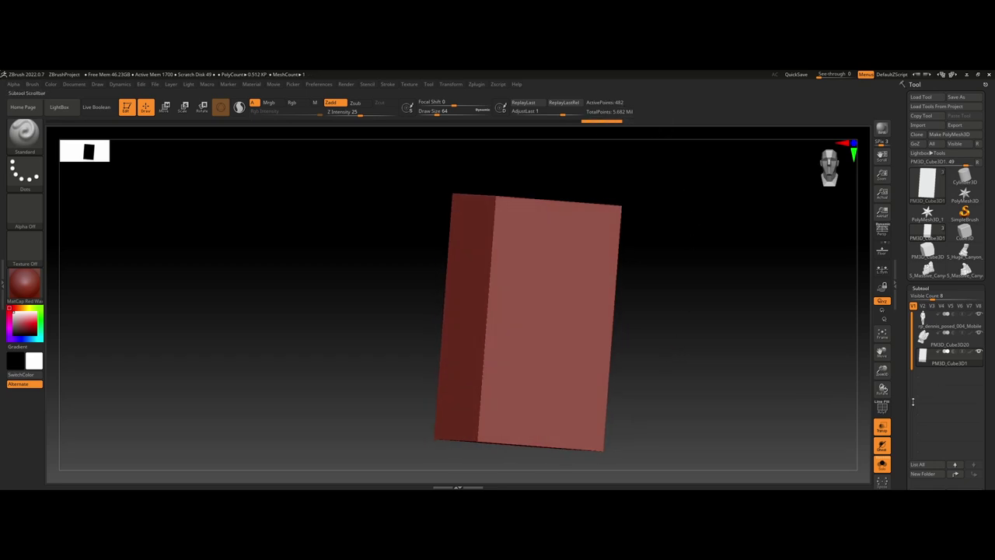
pyautogui.scroll(-3, 902, 352)
pyautogui.scroll(-1, 901, 352)
pyautogui.hotkey('shift', 'f')
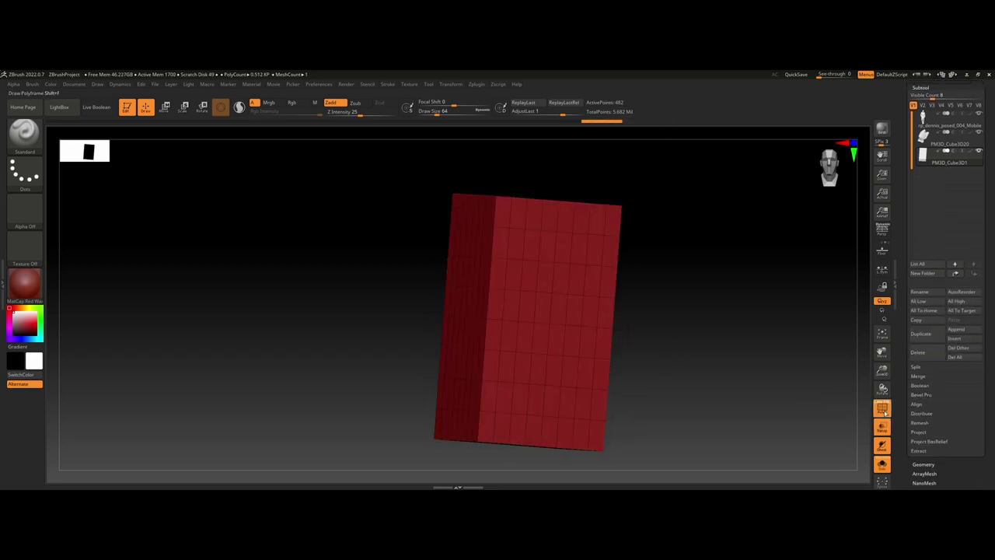
# Step: Divide the block's mesh once with subdivision smoothing turned off
pyautogui.click(923, 464)
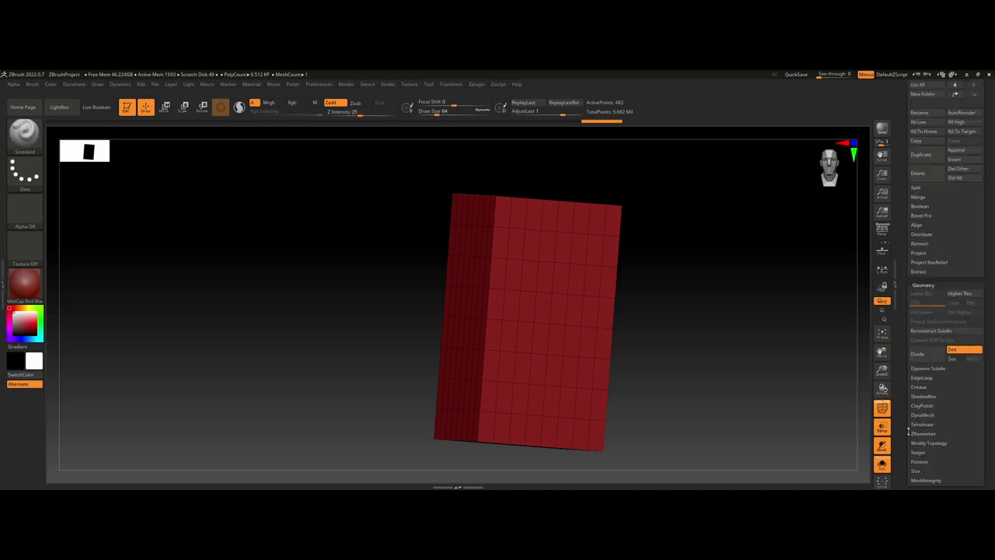
pyautogui.click(925, 359)
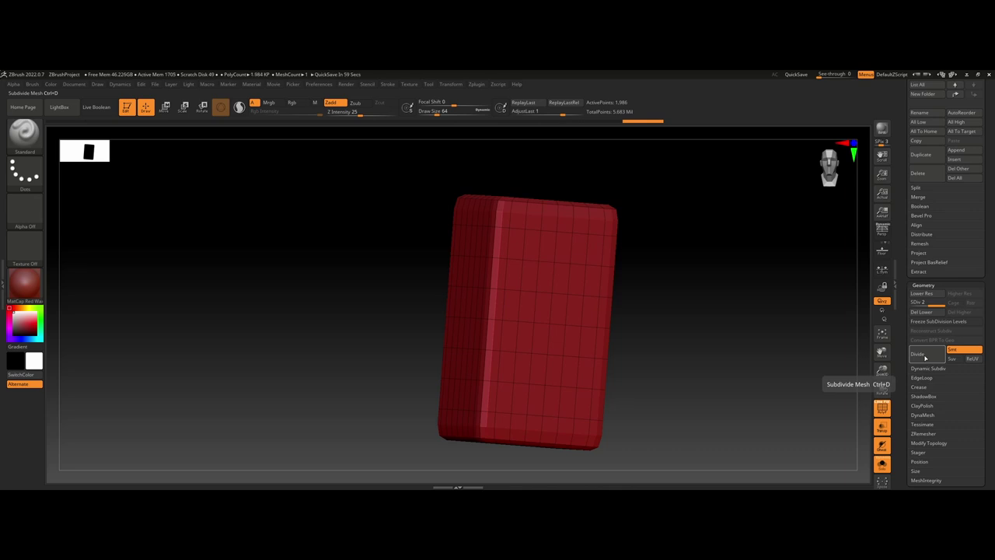
pyautogui.hotkey('ctrl', 'z')
pyautogui.click(961, 350)
pyautogui.click(943, 358)
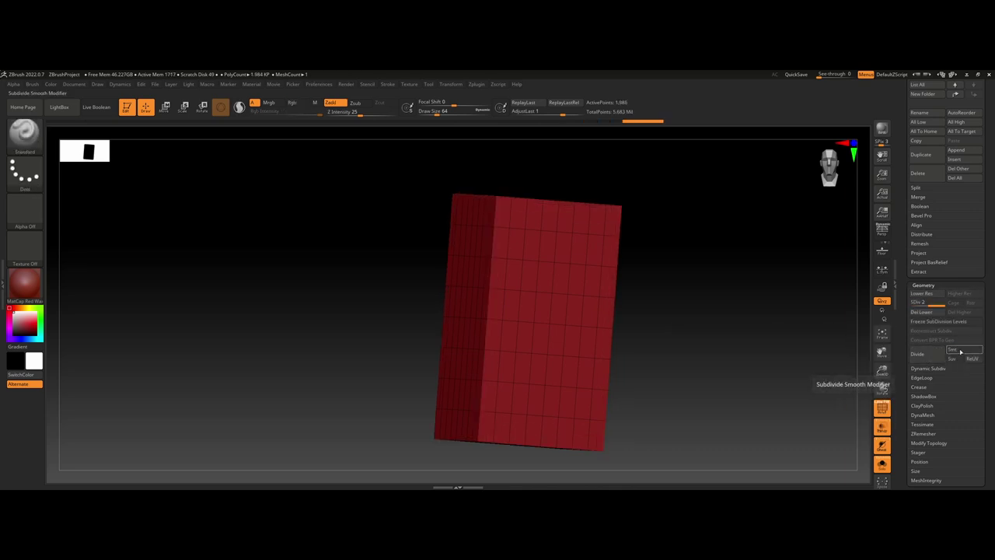
# Step: Turn subdivision smoothing back on and divide the block three more times, up to subdivision level 5
pyautogui.click(961, 352)
pyautogui.click(923, 354)
pyautogui.click(922, 354)
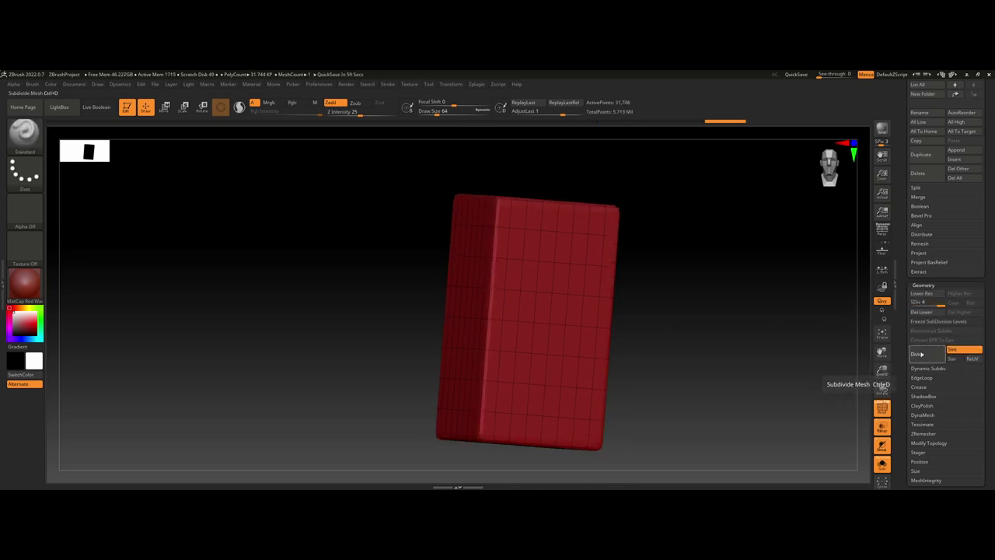
pyautogui.click(922, 355)
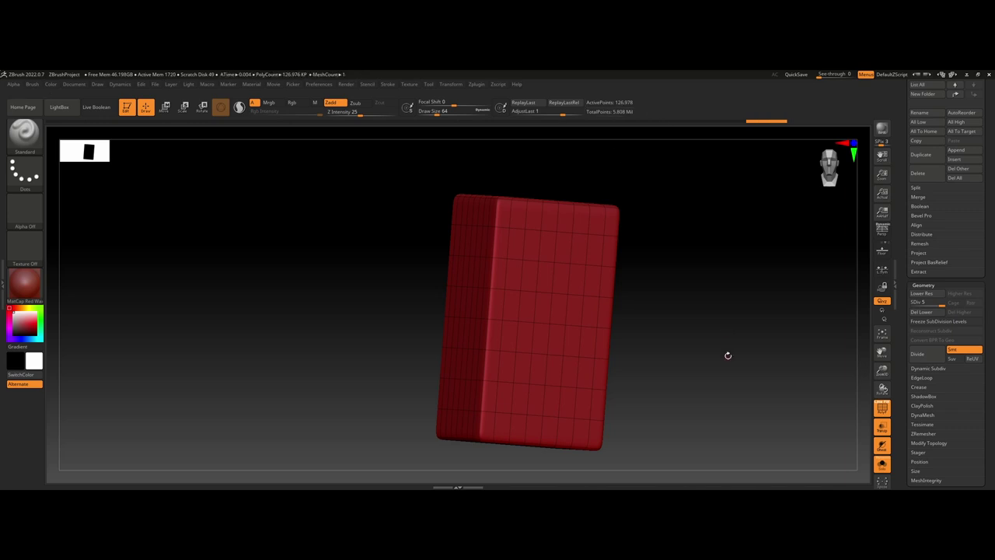
pyautogui.moveTo(728, 356); pyautogui.dragTo(718, 355)
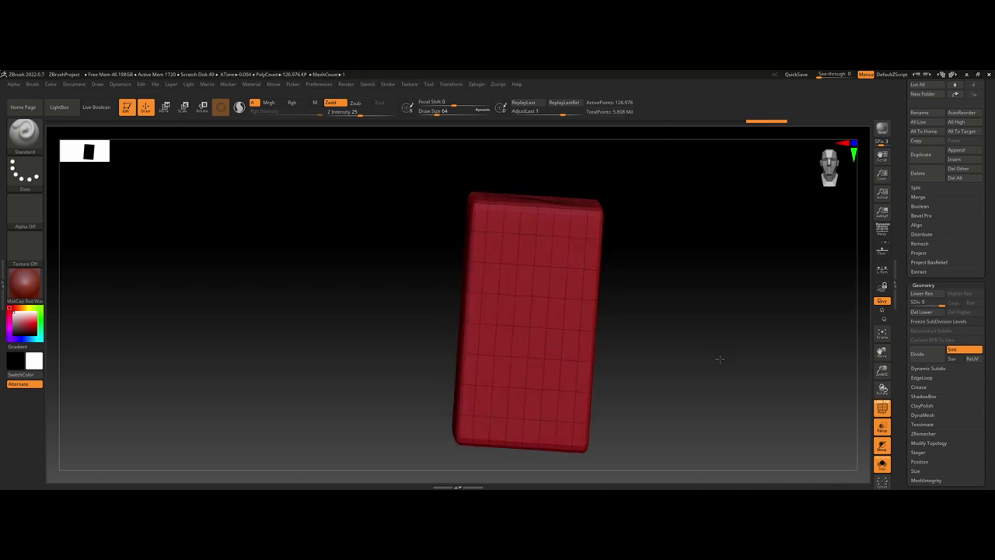
# Step: Choose the ClayBuildup brush and set its draw size to about 878 for sculpting the block
pyautogui.click(23, 134)
pyautogui.click(114, 141)
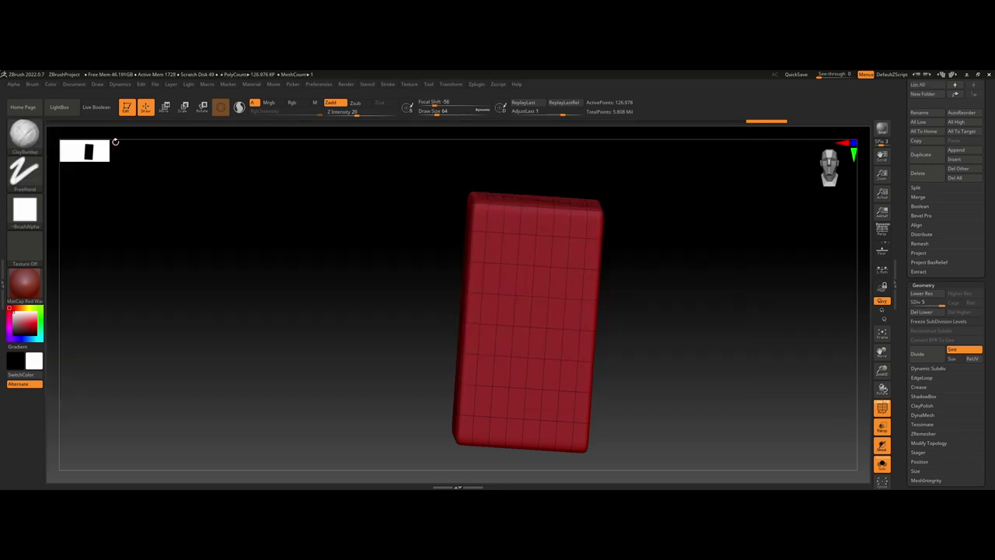
pyautogui.click(444, 111)
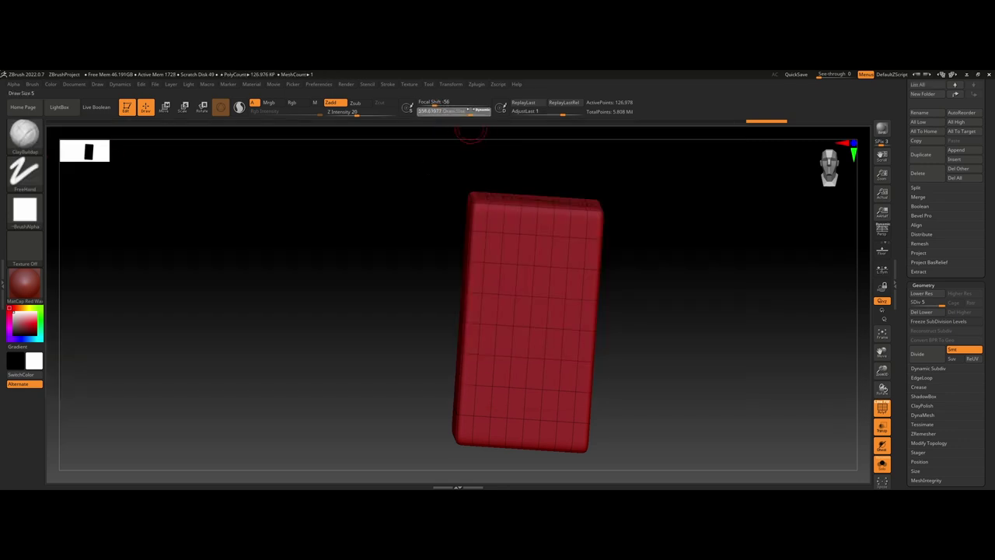
pyautogui.moveTo(480, 111); pyautogui.dragTo(484, 110)
pyautogui.moveTo(739, 388); pyautogui.dragTo(523, 375)
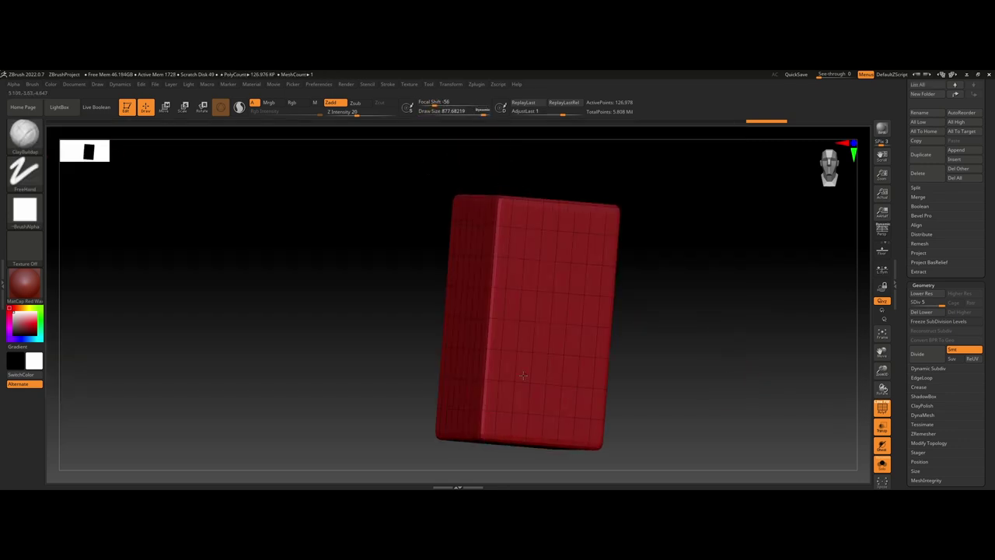
# Step: Turn off Solo and hide the PM3D_Cube3D20 rock, keeping the block and the human figure visible
pyautogui.click(881, 465)
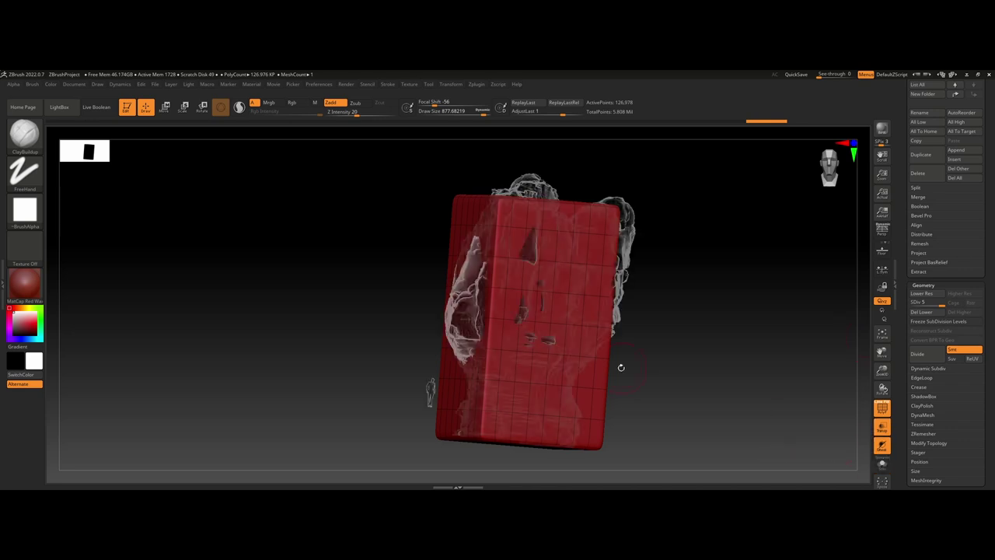
pyautogui.moveTo(647, 381); pyautogui.dragTo(863, 277)
pyautogui.scroll(5, 908, 254)
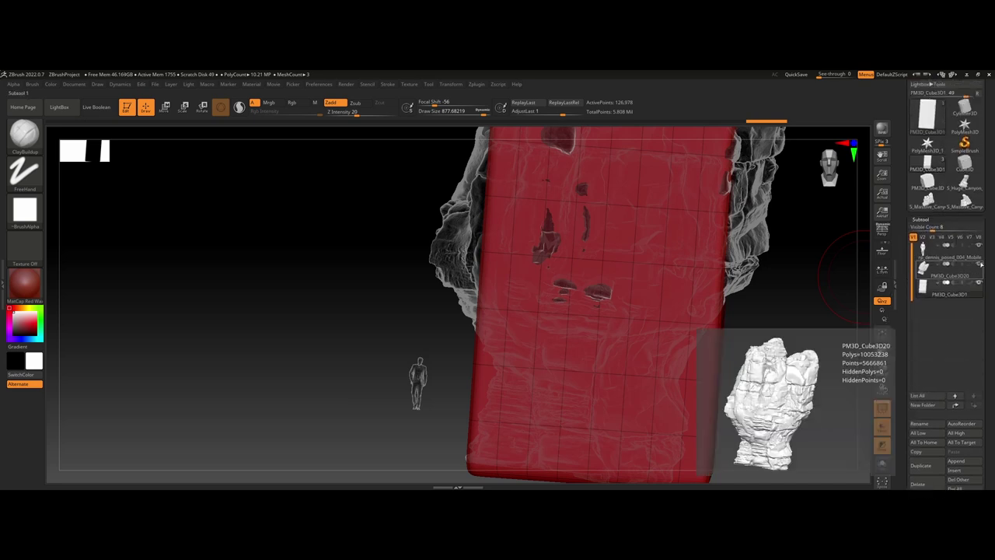
pyautogui.click(981, 263)
pyautogui.scroll(-4, 907, 276)
pyautogui.scroll(-2, 908, 277)
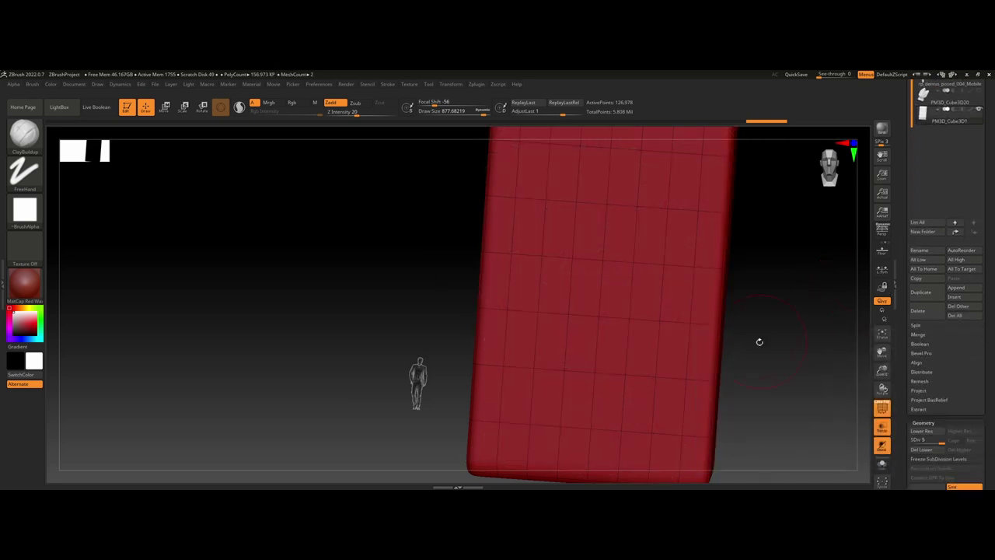
pyautogui.moveTo(757, 340); pyautogui.dragTo(368, 310)
pyautogui.moveTo(488, 290); pyautogui.dragTo(489, 305)
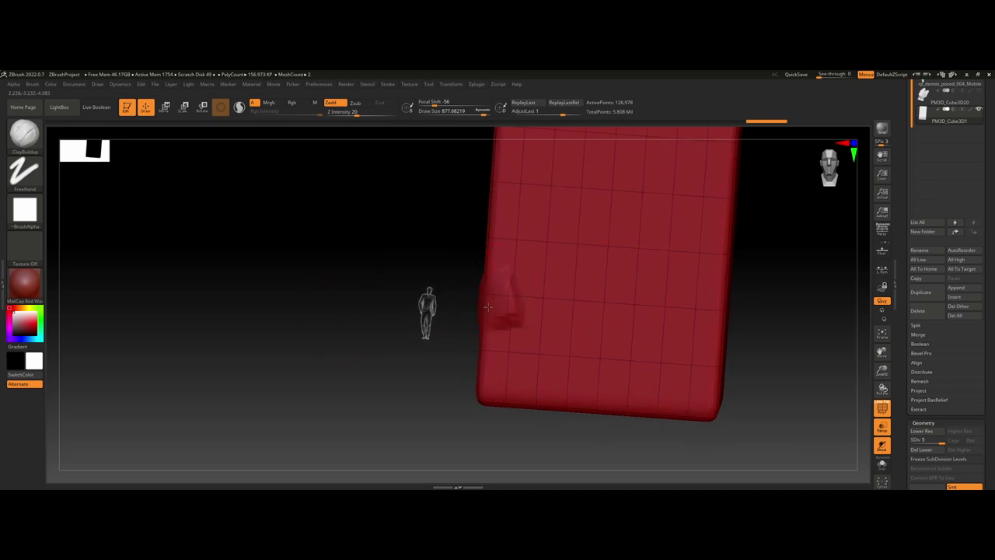
pyautogui.hotkey('ctrl', 'z')
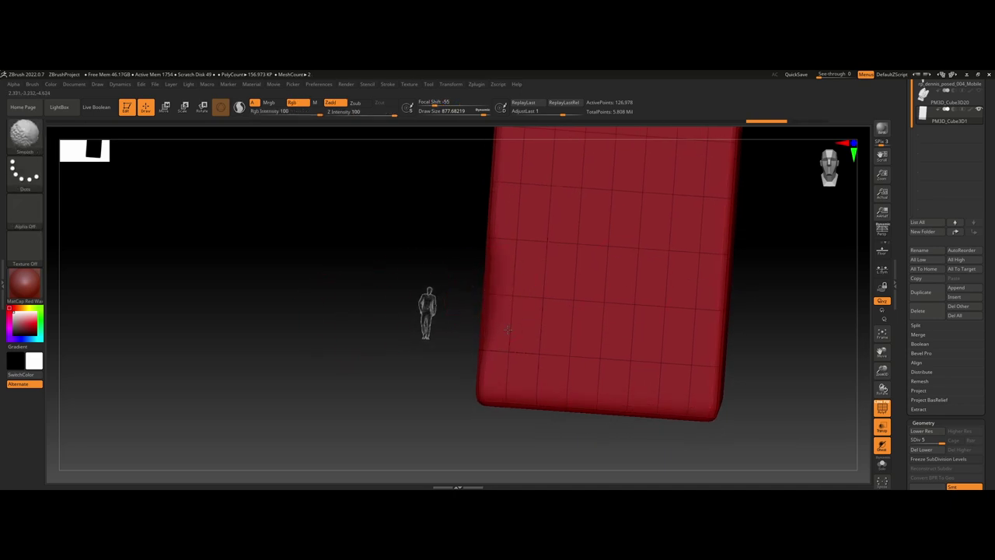
pyautogui.hotkey('ctrl', 'z')
pyautogui.moveTo(488, 322)
pyautogui.keyDown('ctrl'); pyautogui.mouseDown()
pyautogui.moveTo(499, 230)
pyautogui.moveTo(491, 382)
pyautogui.mouseUp(); pyautogui.keyUp('ctrl')
pyautogui.hotkey('ctrl', 'z')
# Step: Sculpt rough vertical grooves into the block's lower front corner and adjoining face with ClayBuildup strokes
pyautogui.moveTo(482, 339); pyautogui.dragTo(488, 274)
pyautogui.moveTo(488, 274)
pyautogui.keyDown('ctrl'); pyautogui.mouseDown(button='right')
pyautogui.moveTo(487, 283)
pyautogui.moveTo(733, 275)
pyautogui.mouseUp(button='right'); pyautogui.keyUp('ctrl')
pyautogui.moveTo(493, 281); pyautogui.dragTo(496, 309)
pyautogui.moveTo(518, 255)
pyautogui.mouseDown()
pyautogui.moveTo(536, 284)
pyautogui.moveTo(533, 328)
pyautogui.mouseUp()
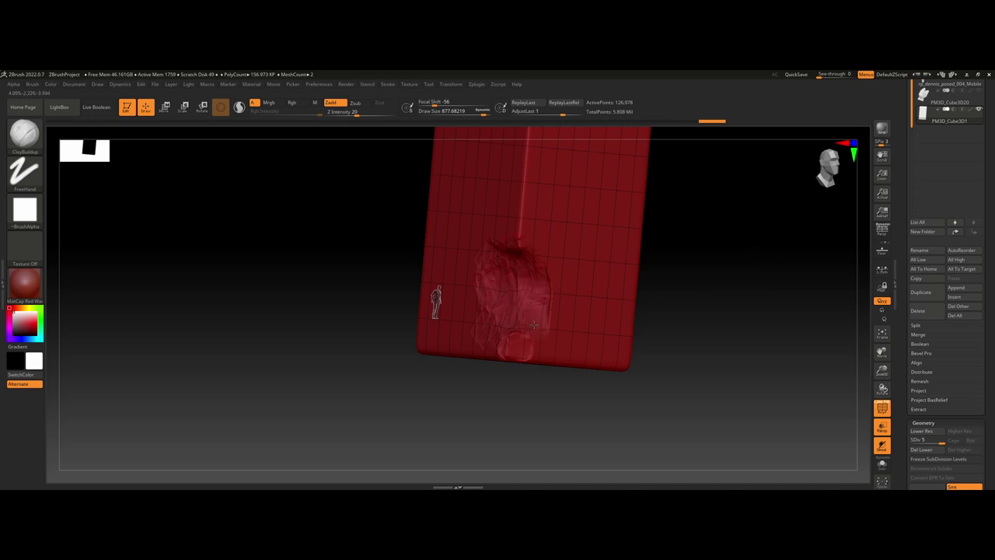
pyautogui.moveTo(552, 273)
pyautogui.mouseDown()
pyautogui.moveTo(549, 317)
pyautogui.moveTo(559, 317)
pyautogui.mouseUp()
pyautogui.moveTo(522, 230)
pyautogui.mouseDown()
pyautogui.moveTo(527, 283)
pyautogui.moveTo(503, 283)
pyautogui.moveTo(521, 256)
pyautogui.mouseUp()
pyautogui.moveTo(524, 343)
pyautogui.mouseDown()
pyautogui.moveTo(462, 315)
pyautogui.moveTo(475, 268)
pyautogui.moveTo(440, 289)
pyautogui.moveTo(427, 274)
pyautogui.moveTo(430, 317)
pyautogui.mouseUp()
pyautogui.keyDown('alt'); pyautogui.moveTo(430, 311); pyautogui.dragTo(422, 373, button='right'); pyautogui.keyUp('alt')
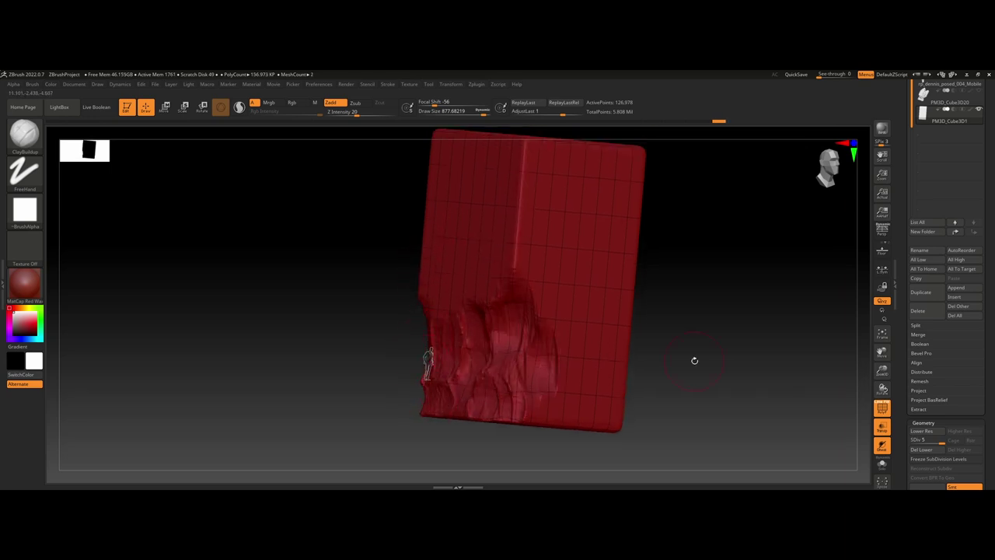
# Step: Extend the carved grooves around the neighbouring side of the block's base
pyautogui.moveTo(695, 361); pyautogui.dragTo(629, 361)
pyautogui.moveTo(512, 327)
pyautogui.keyDown('alt'); pyautogui.mouseDown()
pyautogui.moveTo(512, 378)
pyautogui.moveTo(504, 315)
pyautogui.mouseUp(); pyautogui.keyUp('alt')
pyautogui.moveTo(473, 303)
pyautogui.keyDown('alt'); pyautogui.mouseDown()
pyautogui.moveTo(472, 272)
pyautogui.moveTo(548, 396)
pyautogui.moveTo(540, 408)
pyautogui.moveTo(474, 405)
pyautogui.moveTo(572, 417)
pyautogui.moveTo(587, 404)
pyautogui.moveTo(587, 362)
pyautogui.moveTo(563, 374)
pyautogui.moveTo(575, 333)
pyautogui.moveTo(590, 354)
pyautogui.mouseUp(); pyautogui.keyUp('alt')
pyautogui.moveTo(657, 373)
pyautogui.mouseDown()
pyautogui.moveTo(594, 397)
pyautogui.moveTo(595, 414)
pyautogui.moveTo(589, 397)
pyautogui.mouseUp()
pyautogui.moveTo(499, 391); pyautogui.dragTo(588, 394)
pyautogui.moveTo(297, 419); pyautogui.dragTo(267, 399)
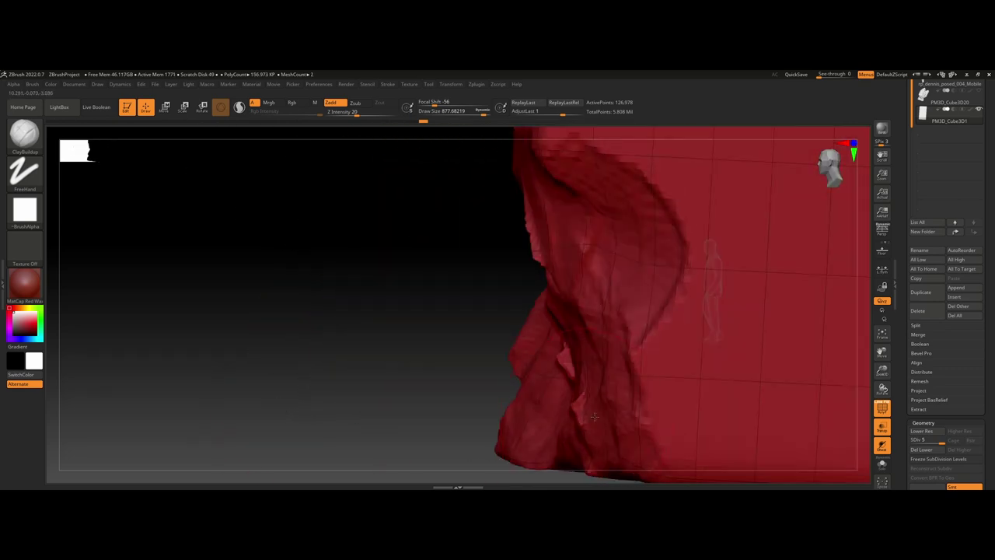
# Step: Carve the base inward toward the back of the block, undoing one stroke, to form a narrower rock foot
pyautogui.keyDown('alt'); pyautogui.moveTo(461, 358); pyautogui.dragTo(349, 376); pyautogui.keyUp('alt')
pyautogui.moveTo(553, 327)
pyautogui.keyDown('alt'); pyautogui.mouseDown()
pyautogui.moveTo(559, 396)
pyautogui.moveTo(551, 316)
pyautogui.moveTo(544, 381)
pyautogui.moveTo(573, 350)
pyautogui.moveTo(549, 416)
pyautogui.mouseUp(); pyautogui.keyUp('alt')
pyautogui.hotkey('ctrl', 'z')
pyautogui.moveTo(653, 318)
pyautogui.keyDown('alt'); pyautogui.mouseDown()
pyautogui.moveTo(648, 381)
pyautogui.moveTo(599, 350)
pyautogui.moveTo(631, 352)
pyautogui.moveTo(643, 416)
pyautogui.moveTo(659, 423)
pyautogui.mouseUp(); pyautogui.keyUp('alt')
pyautogui.moveTo(725, 412)
pyautogui.mouseDown()
pyautogui.moveTo(662, 417)
pyautogui.moveTo(657, 408)
pyautogui.mouseUp()
pyautogui.moveTo(659, 386)
pyautogui.mouseDown()
pyautogui.moveTo(666, 364)
pyautogui.moveTo(681, 366)
pyautogui.moveTo(692, 404)
pyautogui.moveTo(718, 416)
pyautogui.moveTo(766, 385)
pyautogui.moveTo(765, 312)
pyautogui.moveTo(723, 358)
pyautogui.moveTo(682, 312)
pyautogui.moveTo(657, 327)
pyautogui.moveTo(634, 299)
pyautogui.moveTo(639, 281)
pyautogui.moveTo(687, 311)
pyautogui.mouseUp()
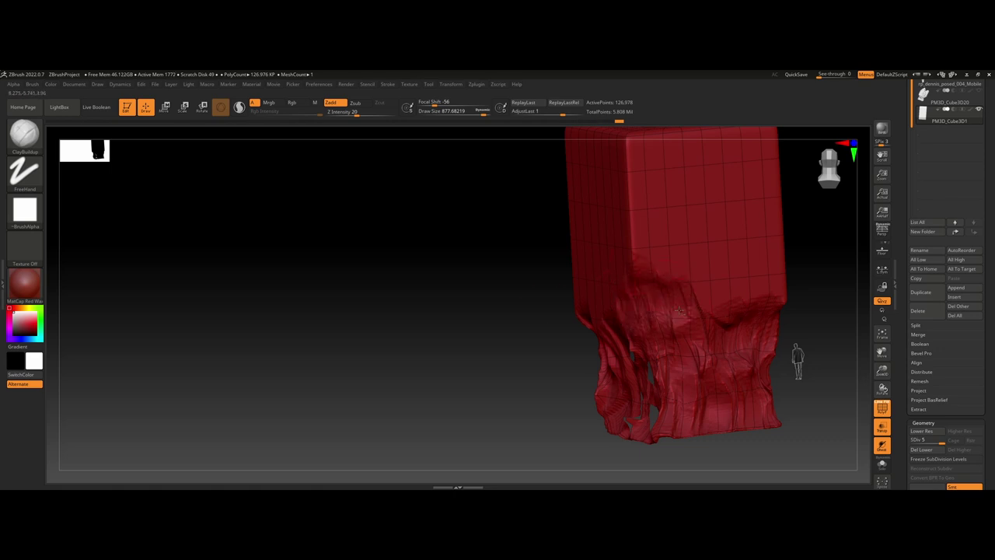
# Step: Build up bulging vertical ridges just above the narrowed base so the block overhangs its foot
pyautogui.moveTo(405, 323)
pyautogui.mouseDown()
pyautogui.moveTo(444, 318)
pyautogui.moveTo(353, 339)
pyautogui.moveTo(374, 336)
pyautogui.mouseUp()
pyautogui.moveTo(563, 245)
pyautogui.mouseDown()
pyautogui.moveTo(571, 283)
pyautogui.moveTo(626, 342)
pyautogui.moveTo(670, 315)
pyautogui.moveTo(644, 346)
pyautogui.mouseUp()
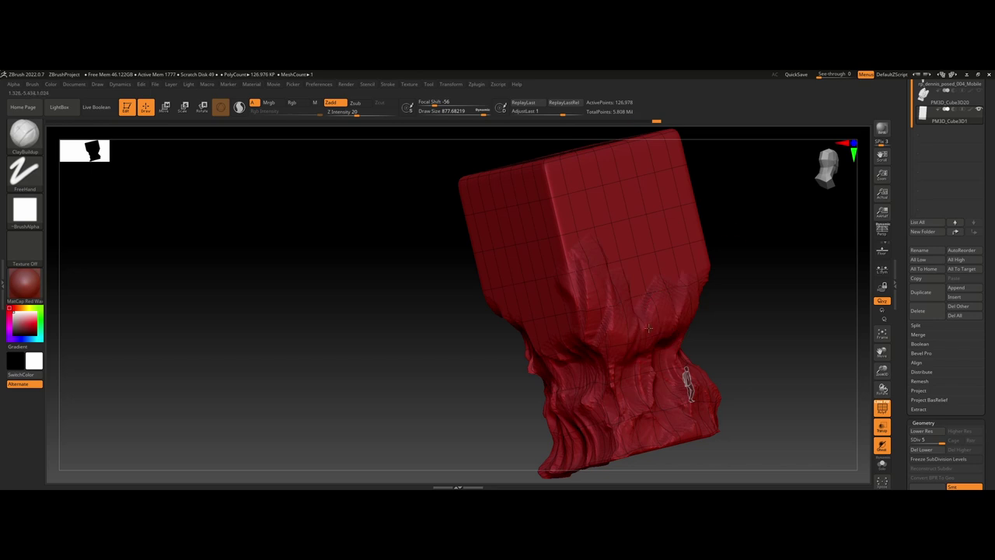
pyautogui.moveTo(797, 330); pyautogui.dragTo(719, 315)
pyautogui.moveTo(712, 277); pyautogui.dragTo(720, 333)
pyautogui.moveTo(744, 290); pyautogui.dragTo(730, 307)
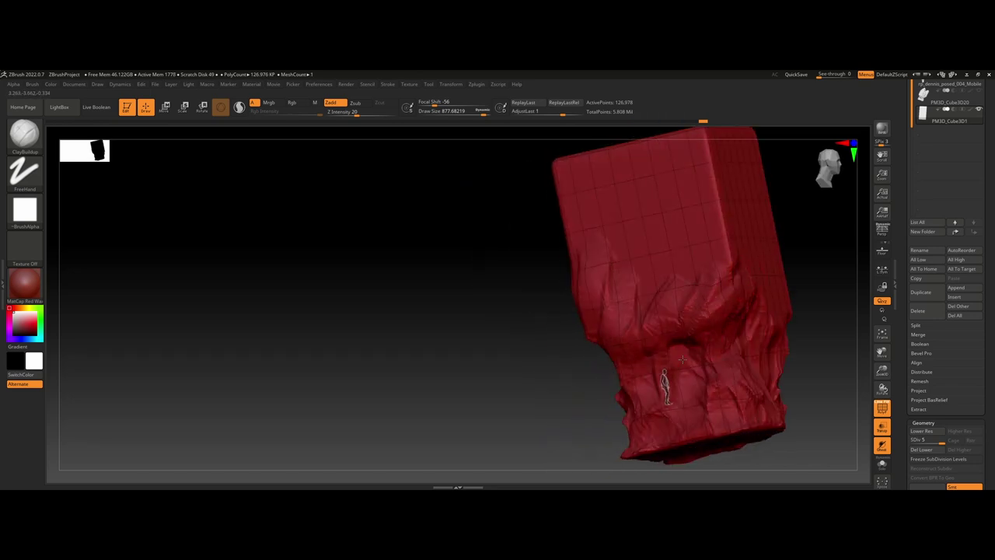
pyautogui.moveTo(735, 228)
pyautogui.mouseDown()
pyautogui.moveTo(737, 268)
pyautogui.moveTo(763, 284)
pyautogui.moveTo(746, 342)
pyautogui.mouseUp()
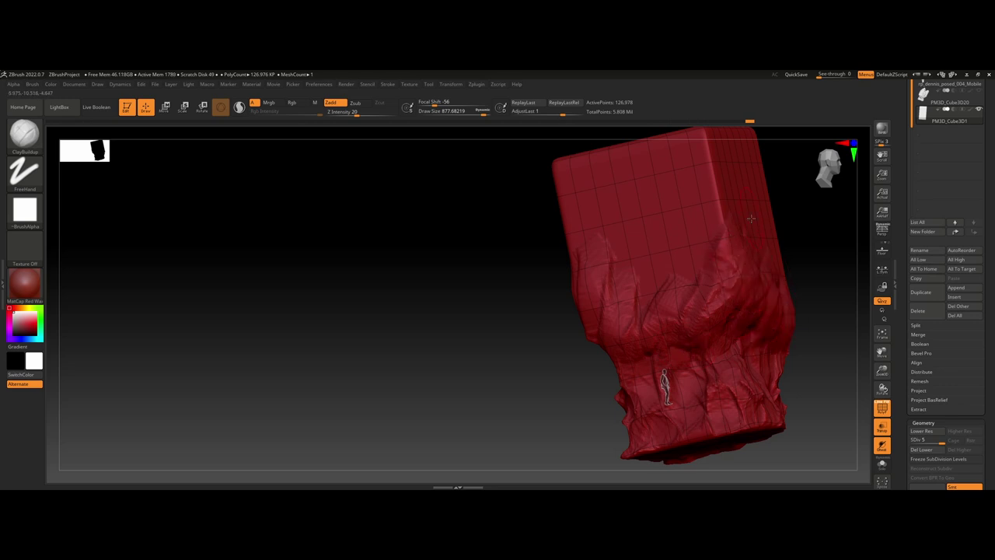
# Step: Continue the vertical ClayBuildup ridges up the side face and its corner to the block's top edge
pyautogui.moveTo(765, 219)
pyautogui.mouseDown()
pyautogui.moveTo(785, 289)
pyautogui.moveTo(752, 171)
pyautogui.moveTo(714, 225)
pyautogui.mouseUp()
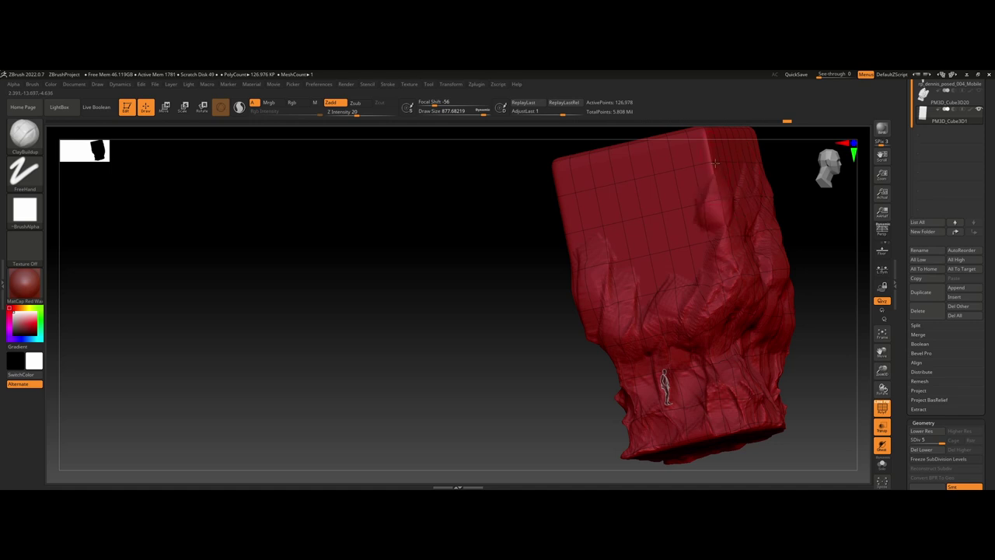
pyautogui.moveTo(706, 268)
pyautogui.mouseDown()
pyautogui.moveTo(697, 166)
pyautogui.moveTo(659, 317)
pyautogui.mouseUp()
pyautogui.moveTo(631, 204); pyautogui.dragTo(629, 317)
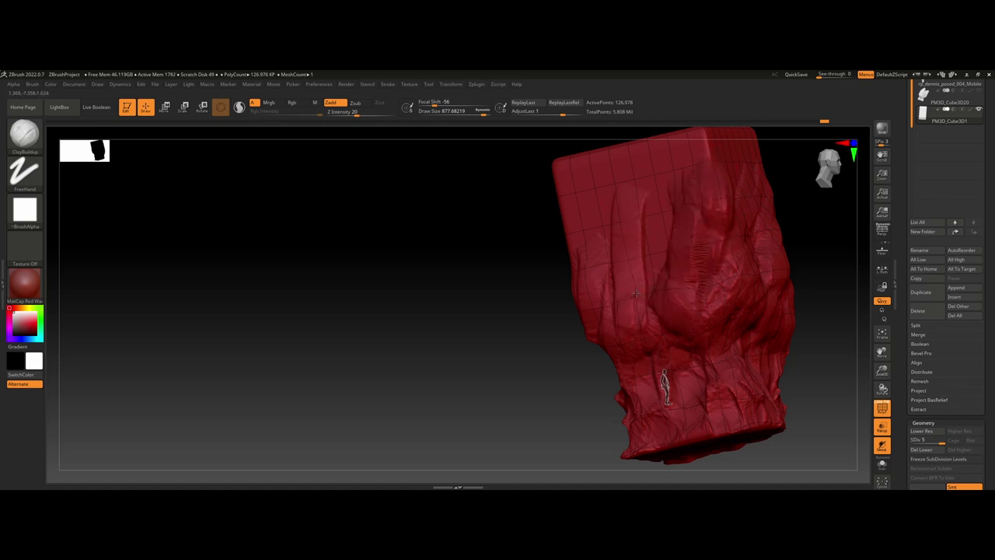
pyautogui.moveTo(663, 206); pyautogui.dragTo(648, 279)
pyautogui.moveTo(575, 156)
pyautogui.mouseDown()
pyautogui.moveTo(668, 191)
pyautogui.moveTo(583, 233)
pyautogui.moveTo(614, 173)
pyautogui.moveTo(608, 343)
pyautogui.mouseUp()
pyautogui.moveTo(490, 280)
pyautogui.keyDown('alt'); pyautogui.mouseDown()
pyautogui.moveTo(489, 300)
pyautogui.moveTo(337, 340)
pyautogui.mouseUp(); pyautogui.keyUp('alt')
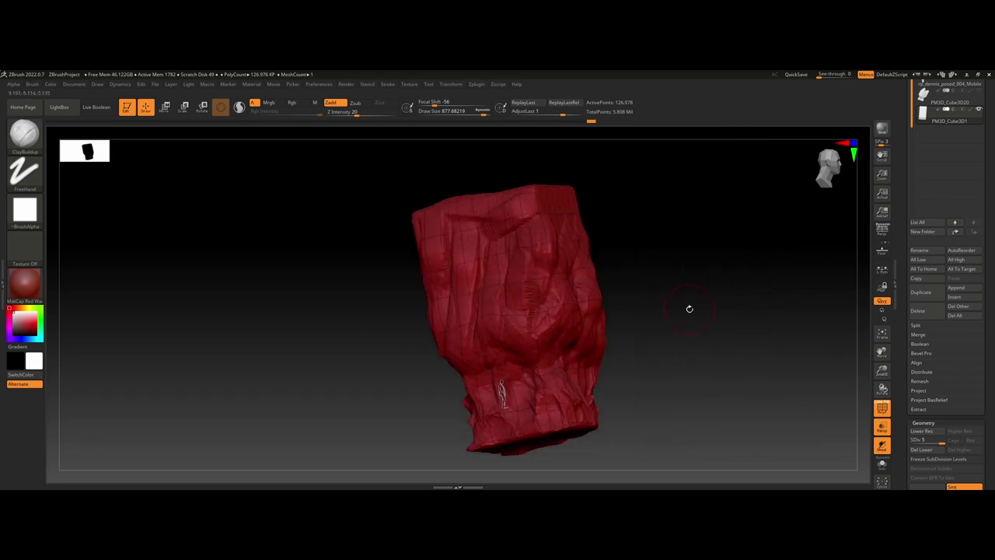
# Step: Cover the front upper corner and the adjoining smooth face with long vertical rock ridges
pyautogui.moveTo(689, 309); pyautogui.dragTo(606, 303)
pyautogui.moveTo(528, 199)
pyautogui.mouseDown()
pyautogui.moveTo(516, 272)
pyautogui.moveTo(498, 260)
pyautogui.moveTo(492, 302)
pyautogui.moveTo(533, 260)
pyautogui.moveTo(564, 191)
pyautogui.moveTo(632, 289)
pyautogui.moveTo(624, 323)
pyautogui.mouseUp()
pyautogui.moveTo(723, 295); pyautogui.dragTo(626, 302)
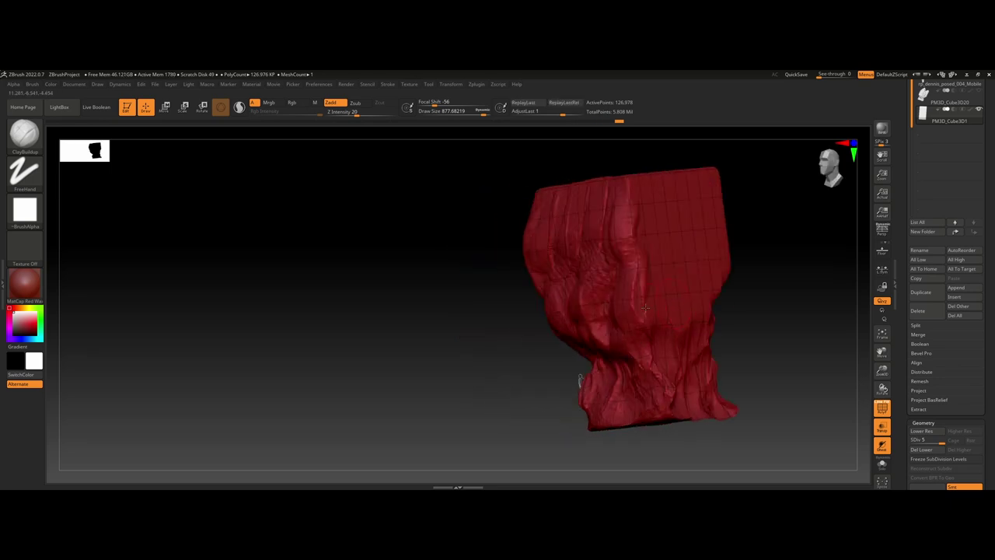
pyautogui.moveTo(647, 350); pyautogui.dragTo(706, 280)
pyautogui.moveTo(770, 209)
pyautogui.mouseDown()
pyautogui.moveTo(731, 251)
pyautogui.moveTo(726, 227)
pyautogui.moveTo(704, 210)
pyautogui.moveTo(610, 249)
pyautogui.moveTo(636, 205)
pyautogui.moveTo(634, 331)
pyautogui.moveTo(699, 234)
pyautogui.moveTo(714, 280)
pyautogui.mouseUp()
# Step: Sculpt vertical ridges and bulges over the remaining flat area near the top of the back face
pyautogui.moveTo(715, 281)
pyautogui.mouseDown(button='right')
pyautogui.moveTo(748, 275)
pyautogui.moveTo(780, 249)
pyautogui.moveTo(747, 271)
pyautogui.moveTo(721, 260)
pyautogui.mouseUp(button='right')
pyautogui.moveTo(721, 260)
pyautogui.mouseDown()
pyautogui.moveTo(725, 163)
pyautogui.moveTo(770, 287)
pyautogui.moveTo(819, 273)
pyautogui.mouseUp()
pyautogui.moveTo(817, 182); pyautogui.dragTo(807, 284)
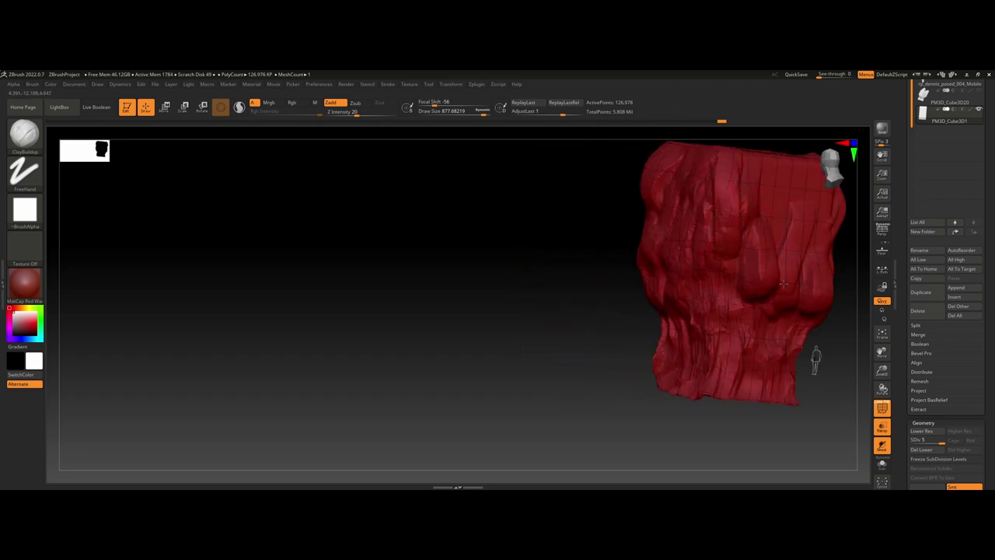
pyautogui.moveTo(783, 174)
pyautogui.mouseDown()
pyautogui.moveTo(780, 261)
pyautogui.moveTo(769, 221)
pyautogui.moveTo(803, 223)
pyautogui.mouseUp()
pyautogui.moveTo(761, 294); pyautogui.dragTo(700, 307, button='right')
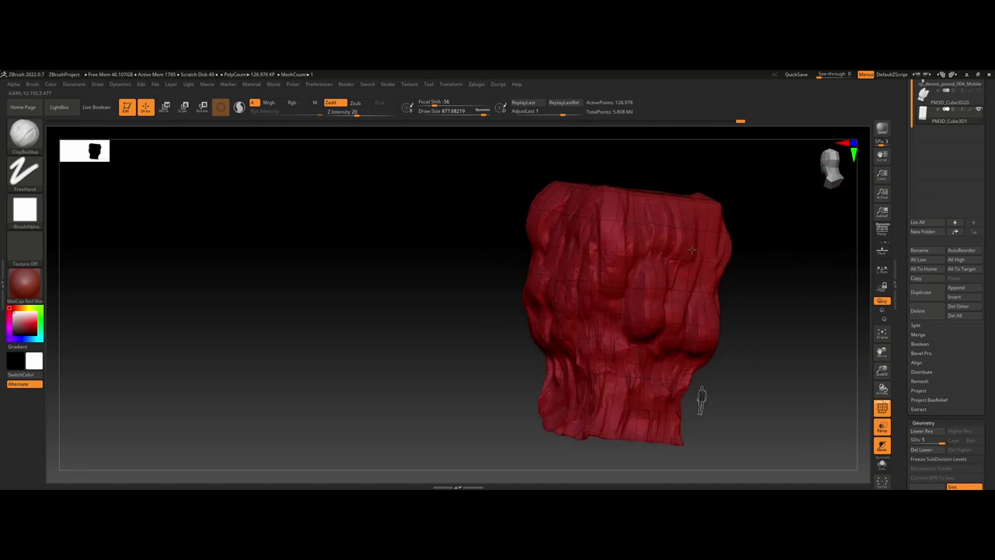
pyautogui.moveTo(708, 213); pyautogui.dragTo(708, 323)
pyautogui.moveTo(717, 255); pyautogui.dragTo(722, 308)
# Step: Layer more vertical ClayBuildup strokes over the upper back corner and across the back face
pyautogui.moveTo(722, 308)
pyautogui.mouseDown(button='right')
pyautogui.moveTo(744, 259)
pyautogui.moveTo(758, 261)
pyautogui.mouseUp(button='right')
pyautogui.moveTo(728, 216); pyautogui.dragTo(745, 333)
pyautogui.moveTo(765, 218); pyautogui.dragTo(774, 296)
pyautogui.moveTo(785, 230); pyautogui.dragTo(765, 336)
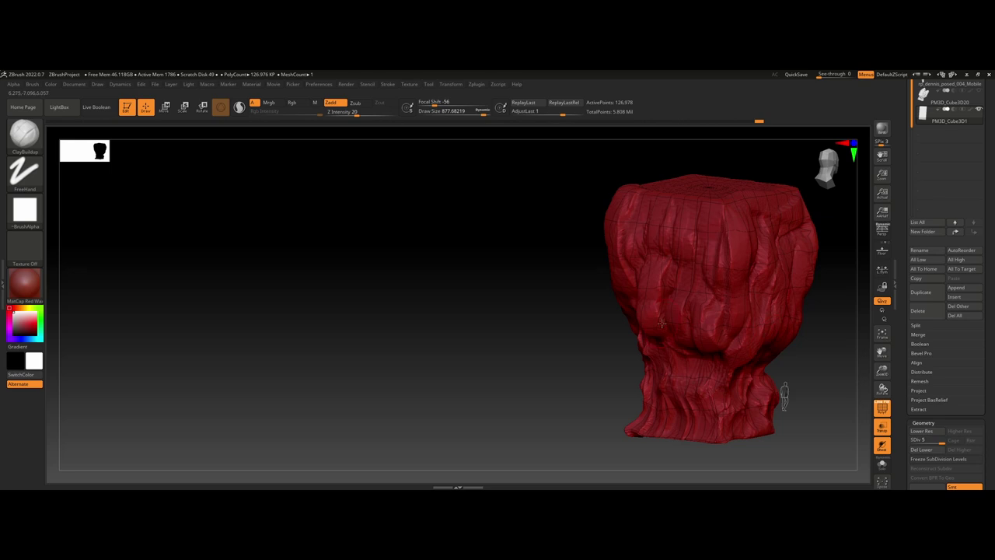
pyautogui.moveTo(497, 339); pyautogui.dragTo(520, 300, button='right')
pyautogui.moveTo(715, 283); pyautogui.dragTo(709, 298)
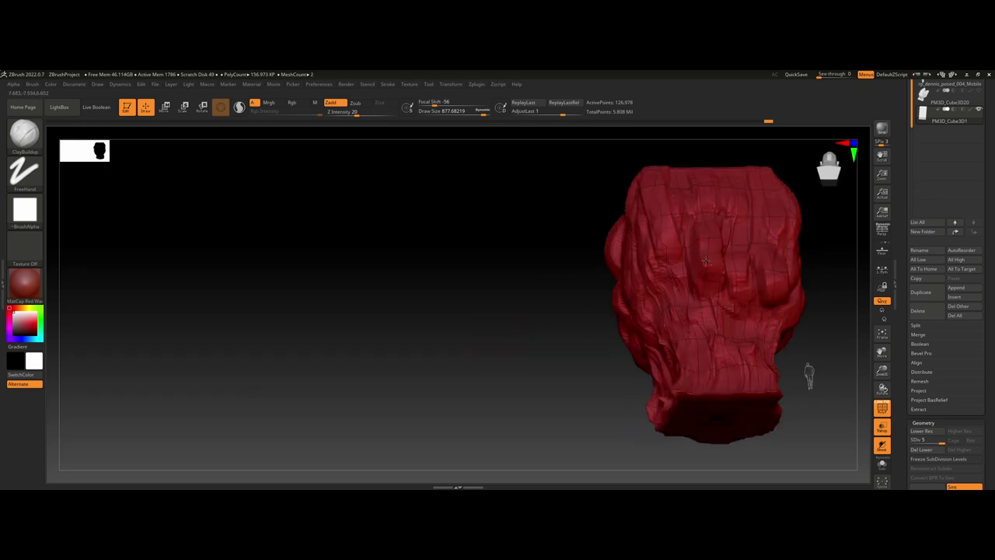
pyautogui.moveTo(710, 257); pyautogui.dragTo(730, 304)
# Step: Smooth a patch of the ridged back surface and refine the surrounding forms with further short strokes
pyautogui.moveTo(485, 327)
pyautogui.mouseDown(button='right')
pyautogui.moveTo(498, 355)
pyautogui.moveTo(588, 277)
pyautogui.mouseUp(button='right')
pyautogui.moveTo(570, 268)
pyautogui.keyDown('shift'); pyautogui.mouseDown()
pyautogui.moveTo(606, 339)
pyautogui.moveTo(625, 345)
pyautogui.mouseUp(); pyautogui.keyUp('shift')
pyautogui.moveTo(460, 373); pyautogui.dragTo(408, 348)
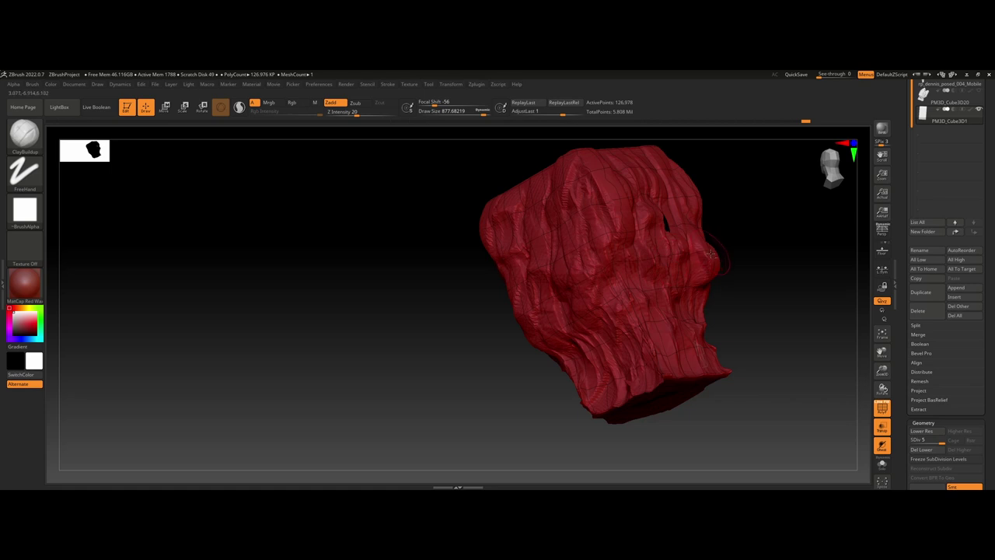
pyautogui.moveTo(701, 259); pyautogui.dragTo(695, 269)
pyautogui.moveTo(750, 291); pyautogui.dragTo(701, 255)
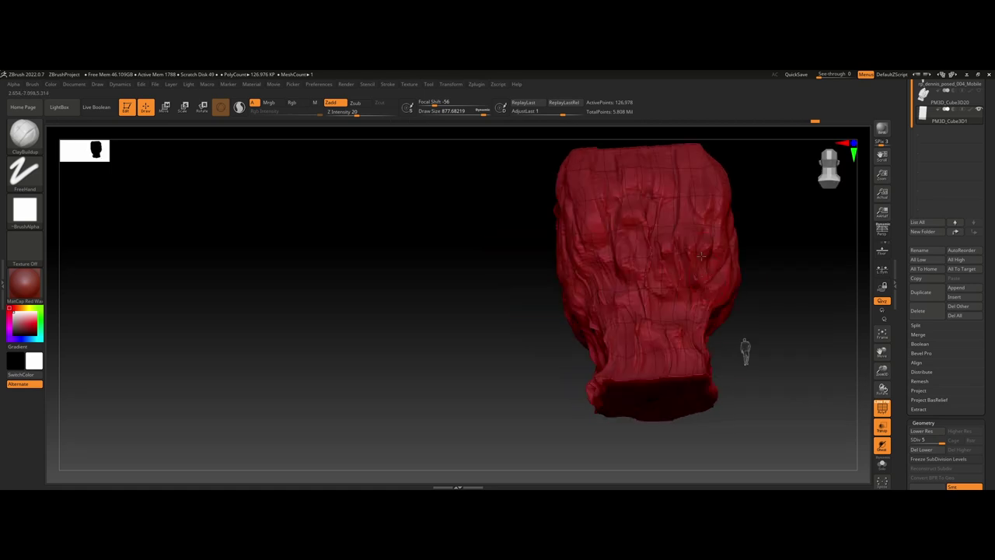
pyautogui.moveTo(795, 282)
pyautogui.mouseDown(button='right')
pyautogui.moveTo(723, 291)
pyautogui.moveTo(728, 300)
pyautogui.mouseUp(button='right')
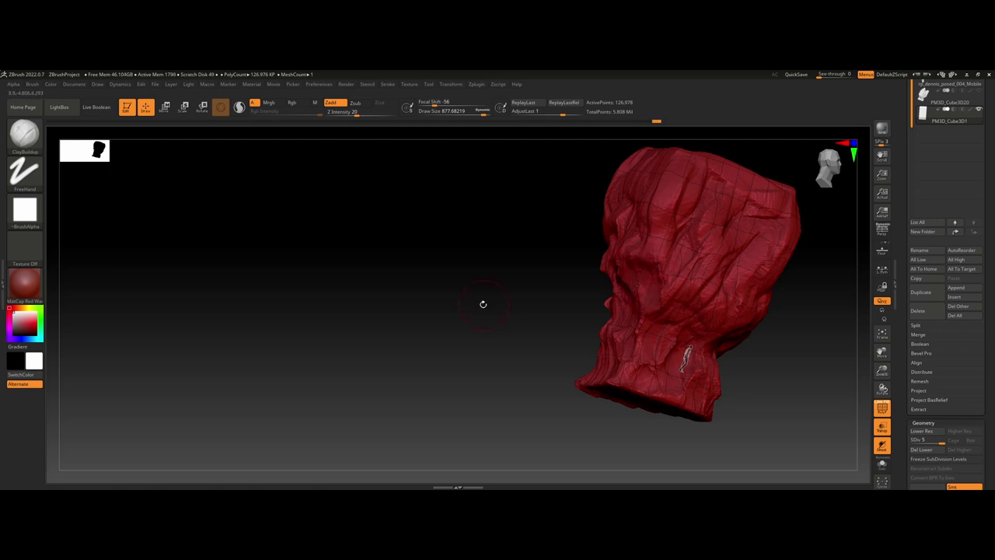
pyautogui.moveTo(482, 304)
pyautogui.mouseDown(button='right')
pyautogui.moveTo(420, 275)
pyautogui.moveTo(398, 278)
pyautogui.moveTo(386, 257)
pyautogui.moveTo(313, 256)
pyautogui.moveTo(338, 246)
pyautogui.moveTo(346, 291)
pyautogui.moveTo(366, 282)
pyautogui.moveTo(360, 315)
pyautogui.moveTo(350, 260)
pyautogui.moveTo(384, 304)
pyautogui.moveTo(396, 295)
pyautogui.moveTo(669, 330)
pyautogui.moveTo(660, 333)
pyautogui.moveTo(670, 360)
pyautogui.moveTo(674, 331)
pyautogui.mouseUp(button='right')
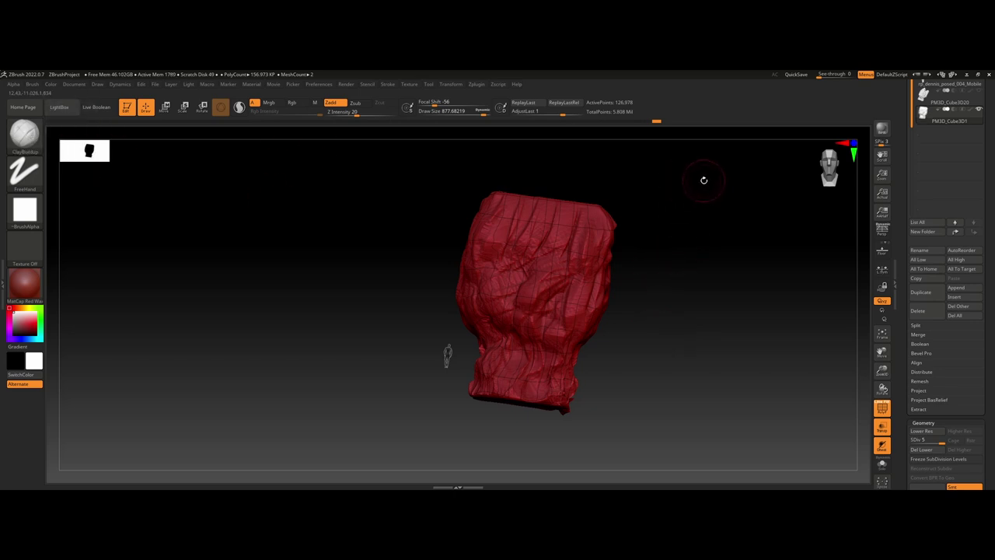
# Step: Mask the rock's lower part, move its unmasked top portion upward to make it taller, and clear the mask
pyautogui.press('ctrl')
pyautogui.keyDown('ctrl'); pyautogui.moveTo(705, 168); pyautogui.dragTo(400, 272); pyautogui.keyUp('ctrl')
pyautogui.keyDown('ctrl'); pyautogui.click(695, 335); pyautogui.keyUp('ctrl')
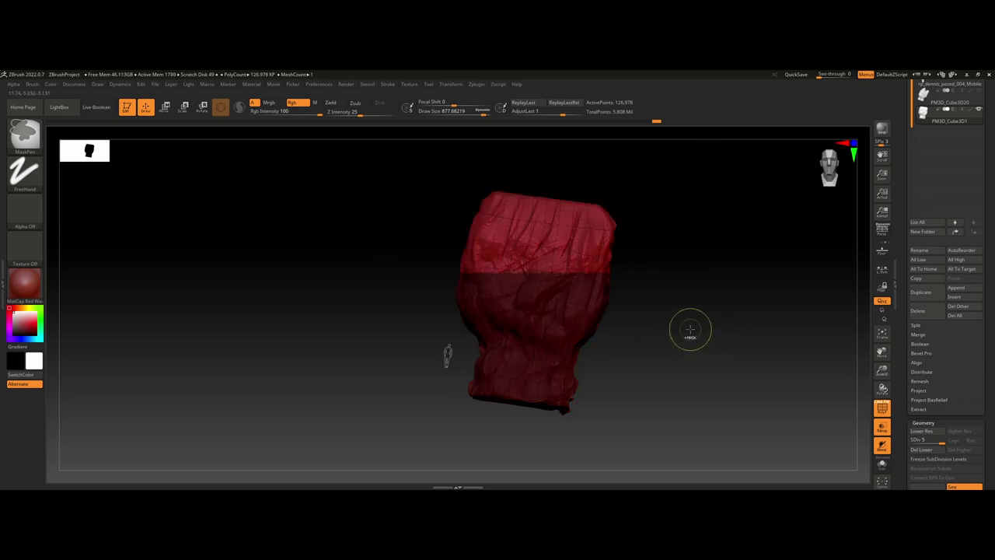
pyautogui.press('w')
pyautogui.moveTo(540, 255)
pyautogui.mouseDown()
pyautogui.moveTo(546, 223)
pyautogui.moveTo(525, 244)
pyautogui.mouseUp()
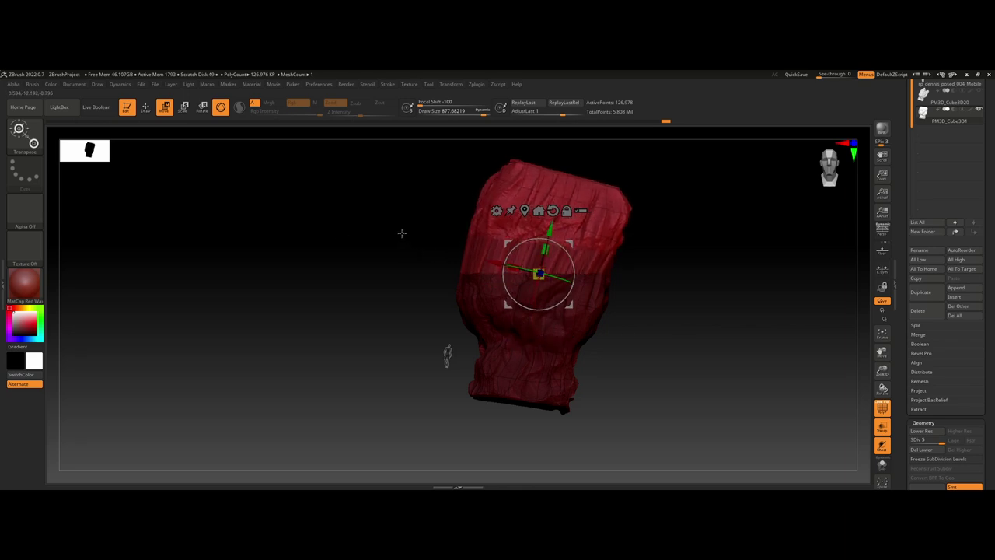
pyautogui.moveTo(386, 234)
pyautogui.keyDown('ctrl'); pyautogui.mouseDown()
pyautogui.moveTo(415, 275)
pyautogui.moveTo(268, 245)
pyautogui.mouseUp(); pyautogui.keyUp('ctrl')
pyautogui.click(146, 107)
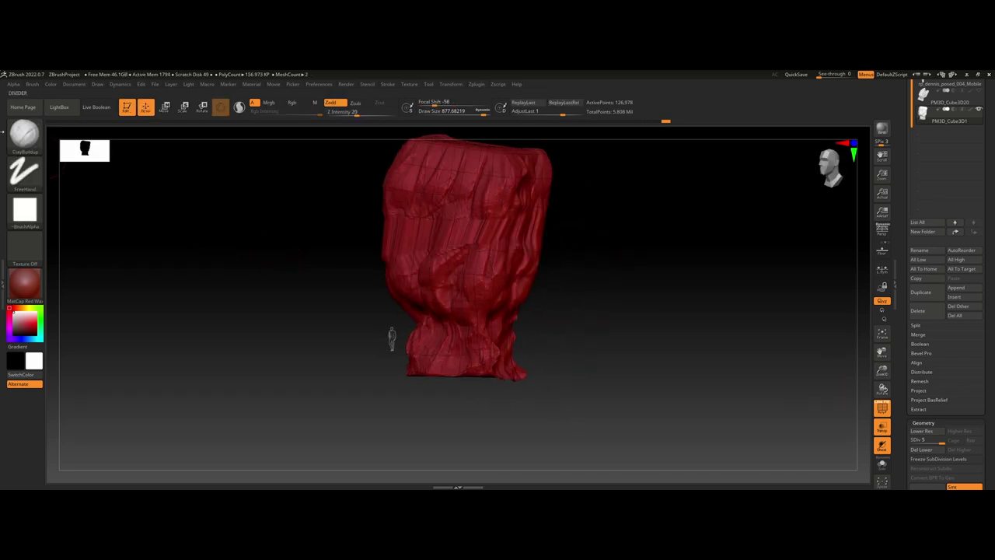
# Step: Reshape the rock's upper silhouette and sides using the Move Topological brush with the draw size raised to 1000
pyautogui.press('b')
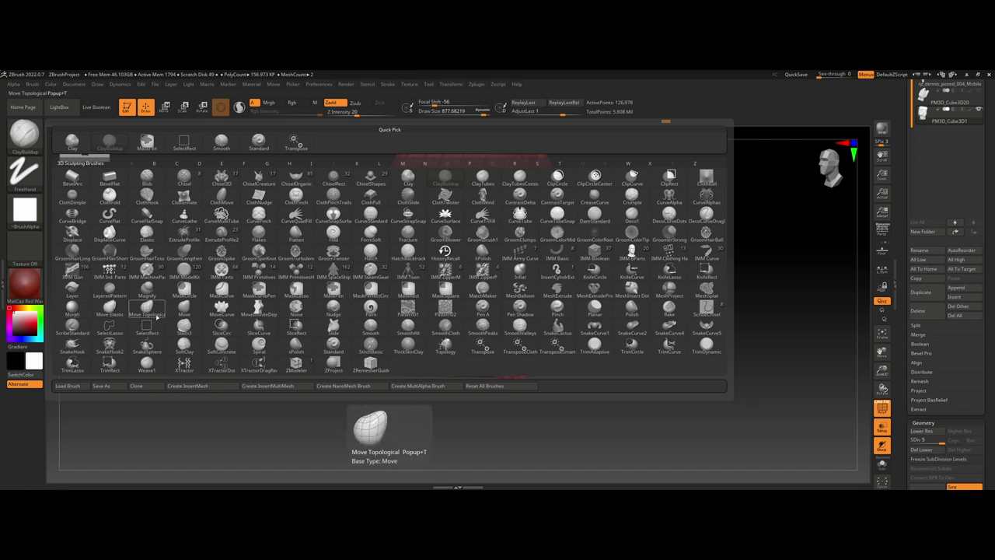
pyautogui.click(150, 313)
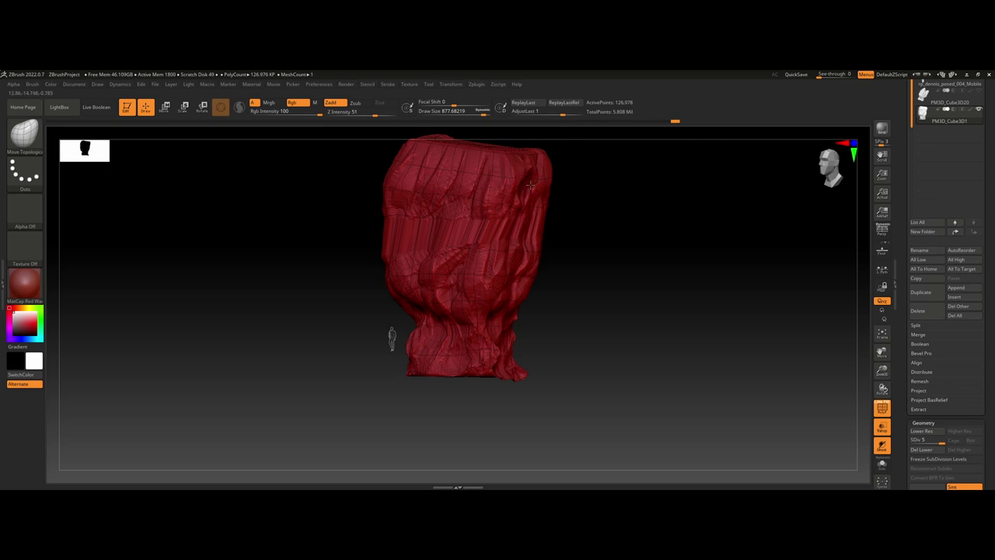
pyautogui.moveTo(603, 214); pyautogui.dragTo(573, 169)
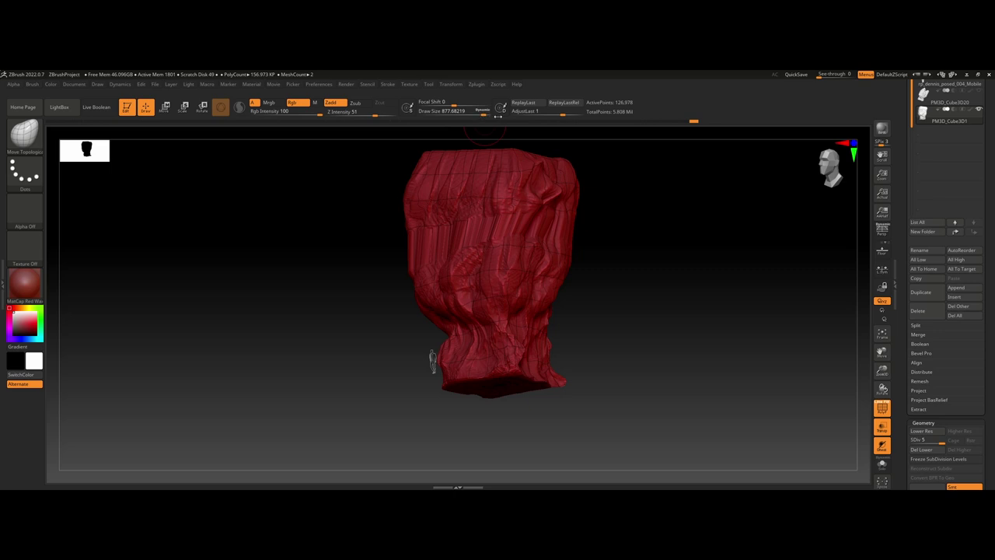
pyautogui.moveTo(498, 115); pyautogui.dragTo(513, 119)
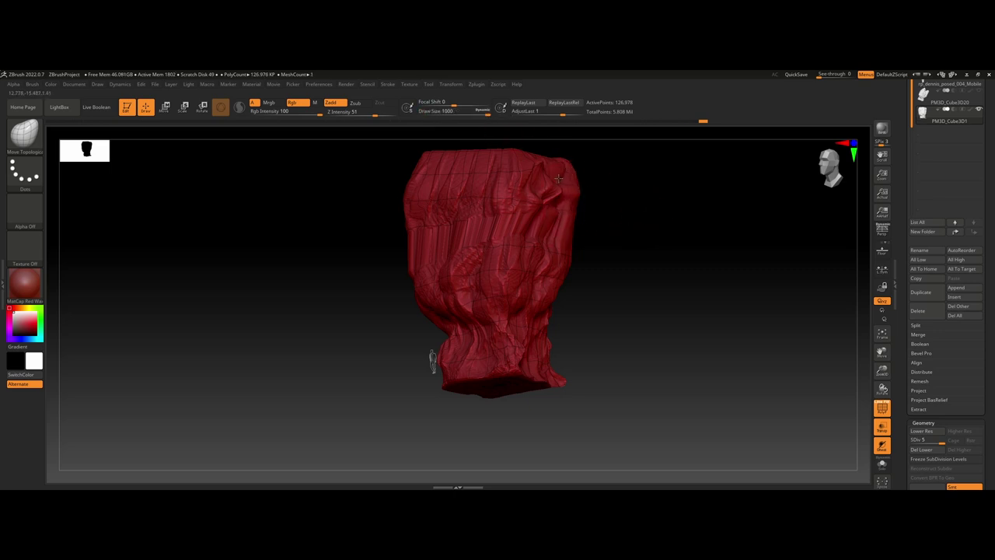
pyautogui.moveTo(549, 277); pyautogui.dragTo(558, 253)
pyautogui.moveTo(582, 299); pyautogui.dragTo(538, 274)
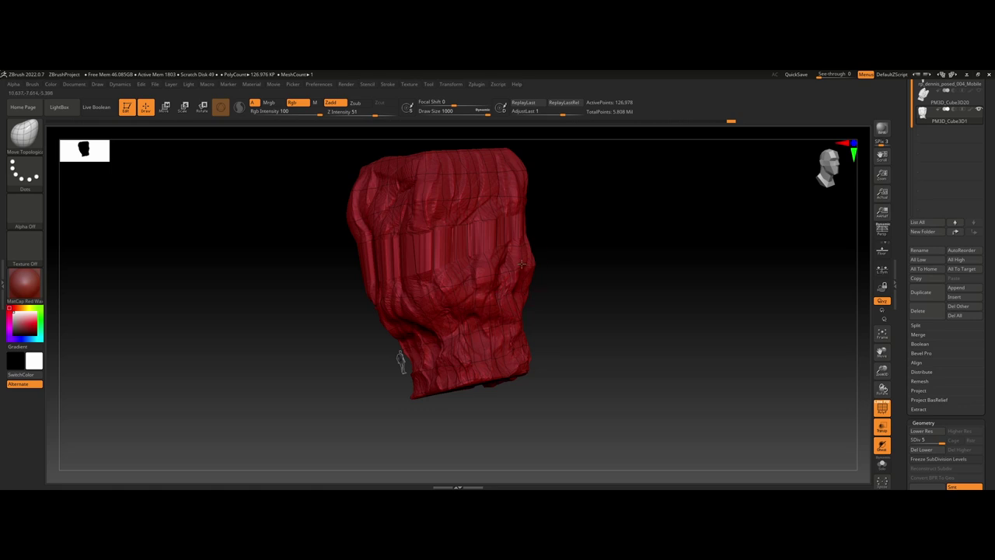
pyautogui.moveTo(552, 279); pyautogui.dragTo(594, 286)
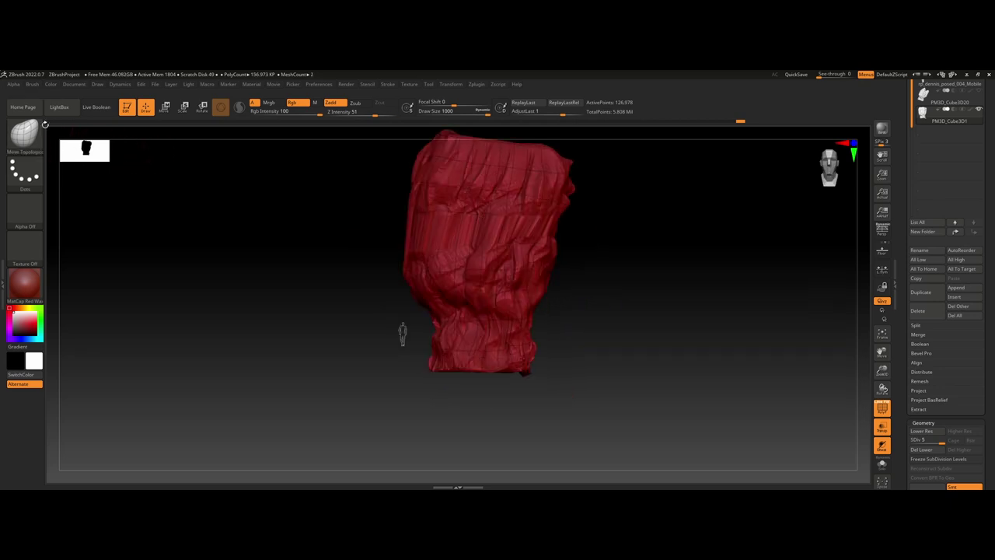
# Step: Turn off the polyframe display on the rock and check its surface from another side
pyautogui.click(25, 134)
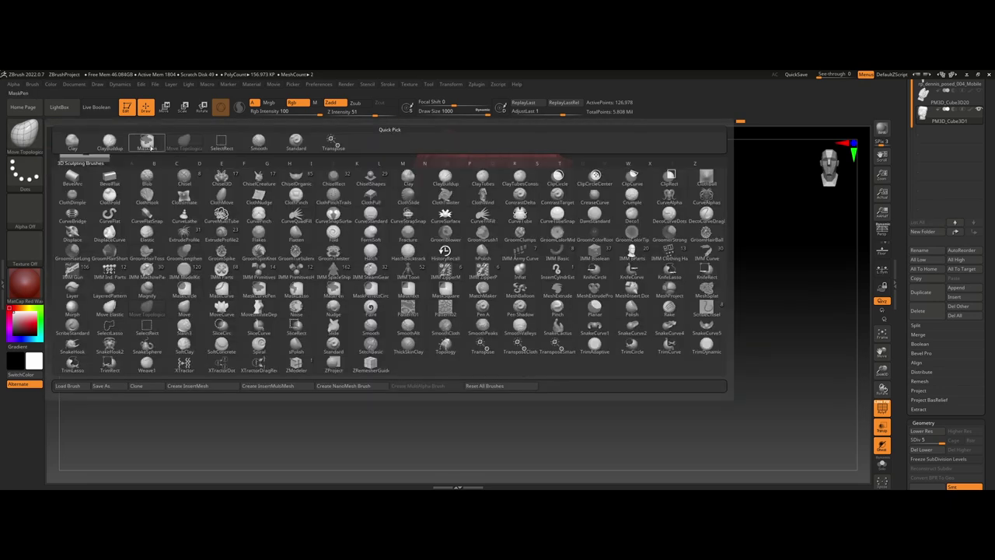
pyautogui.click(147, 143)
pyautogui.moveTo(665, 389); pyautogui.dragTo(637, 398)
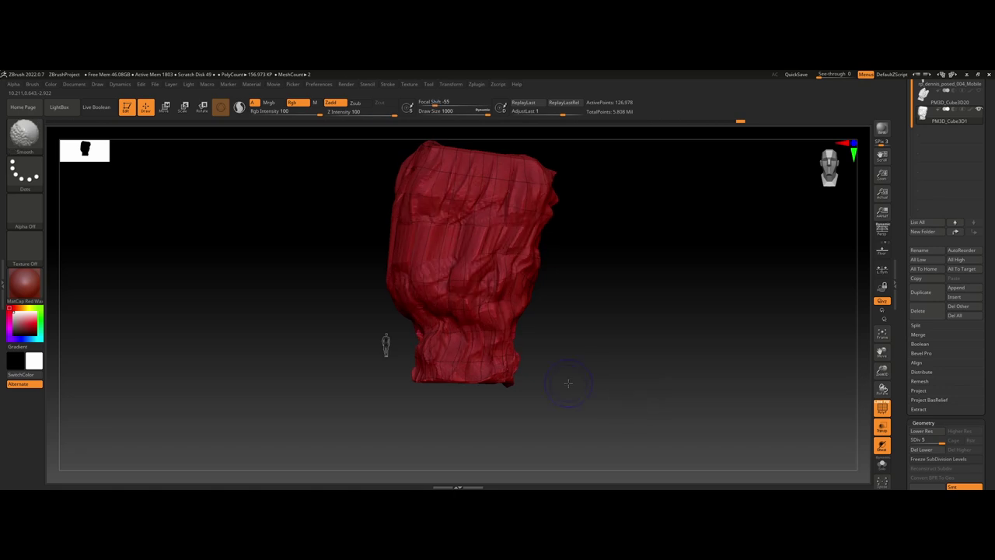
pyautogui.moveTo(566, 380)
pyautogui.mouseDown()
pyautogui.moveTo(593, 315)
pyautogui.moveTo(646, 337)
pyautogui.moveTo(669, 335)
pyautogui.moveTo(640, 331)
pyautogui.moveTo(678, 331)
pyautogui.moveTo(632, 356)
pyautogui.moveTo(661, 355)
pyautogui.moveTo(664, 397)
pyautogui.moveTo(605, 345)
pyautogui.moveTo(576, 377)
pyautogui.moveTo(675, 306)
pyautogui.moveTo(673, 331)
pyautogui.moveTo(336, 276)
pyautogui.mouseUp()
pyautogui.click(883, 414)
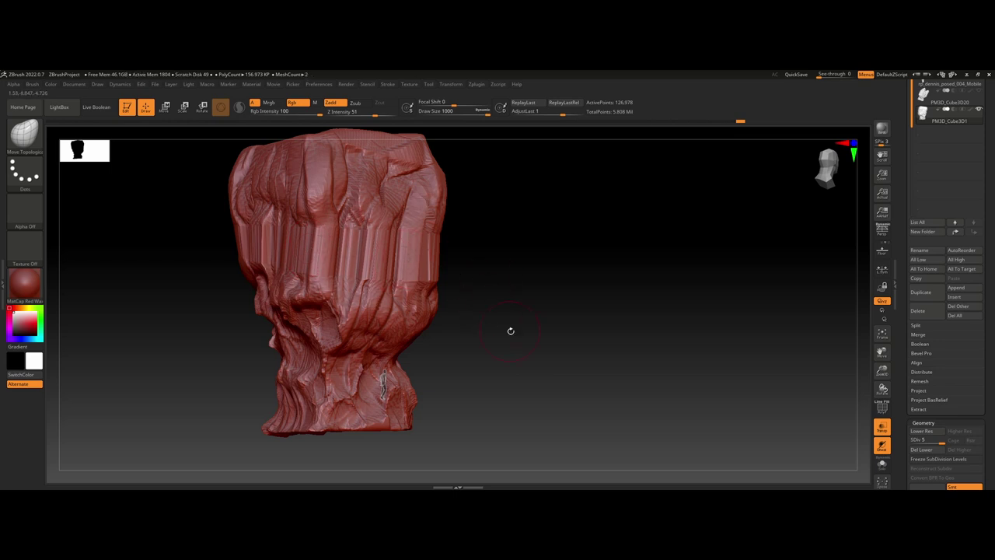
pyautogui.keyDown('alt'); pyautogui.moveTo(511, 331); pyautogui.dragTo(573, 333); pyautogui.keyUp('alt')
pyautogui.click(882, 408)
pyautogui.click(881, 408)
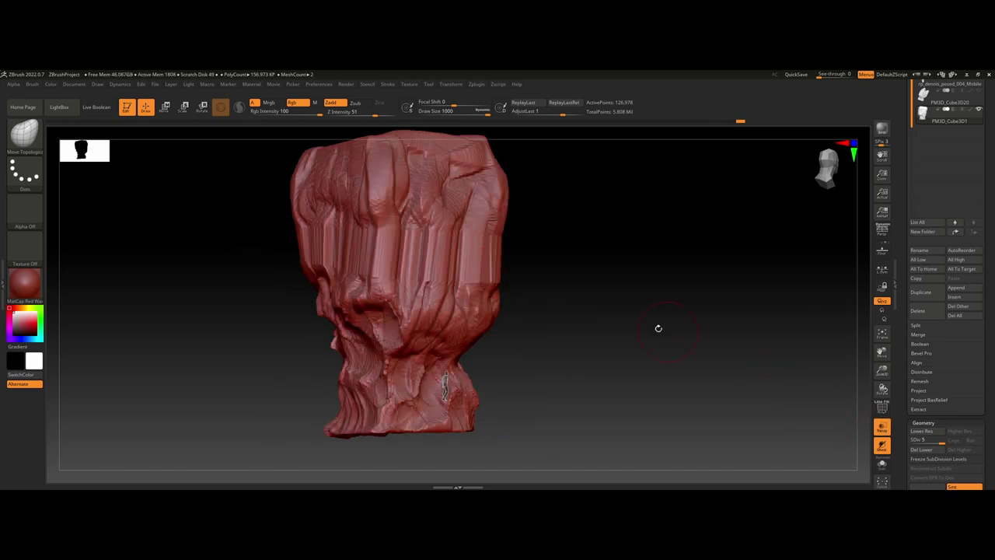
# Step: Set the rock to subdivision level 4 and delete its other subdivision levels
pyautogui.moveTo(898, 395); pyautogui.dragTo(902, 307)
pyautogui.click(927, 194)
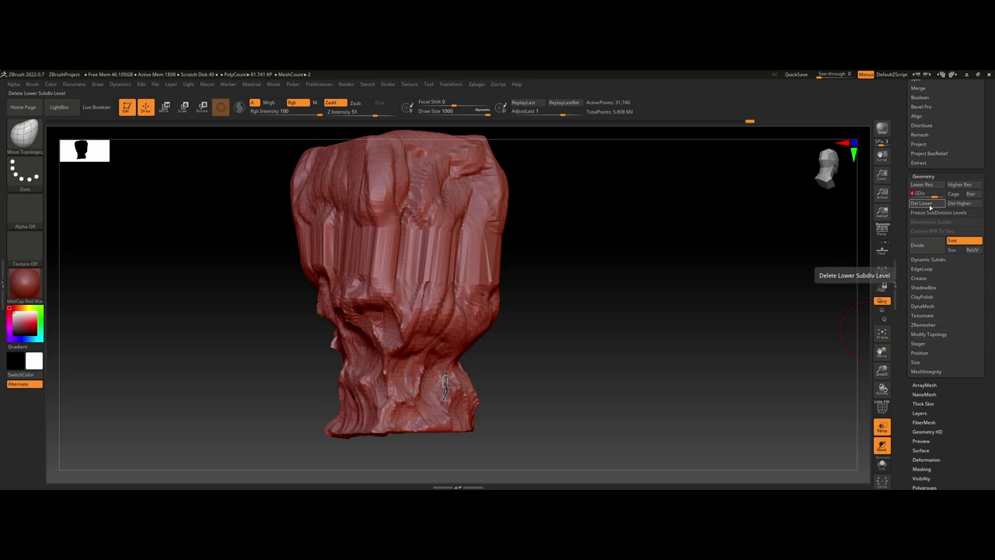
pyautogui.click(929, 205)
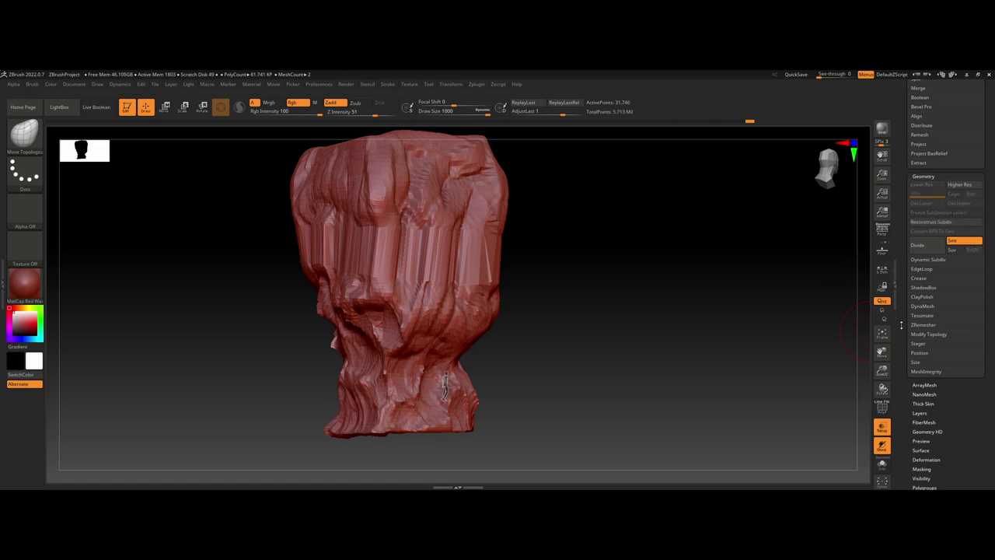
# Step: Try to remesh the rock with DynaMesh at resolution 224, and undo it
pyautogui.click(923, 306)
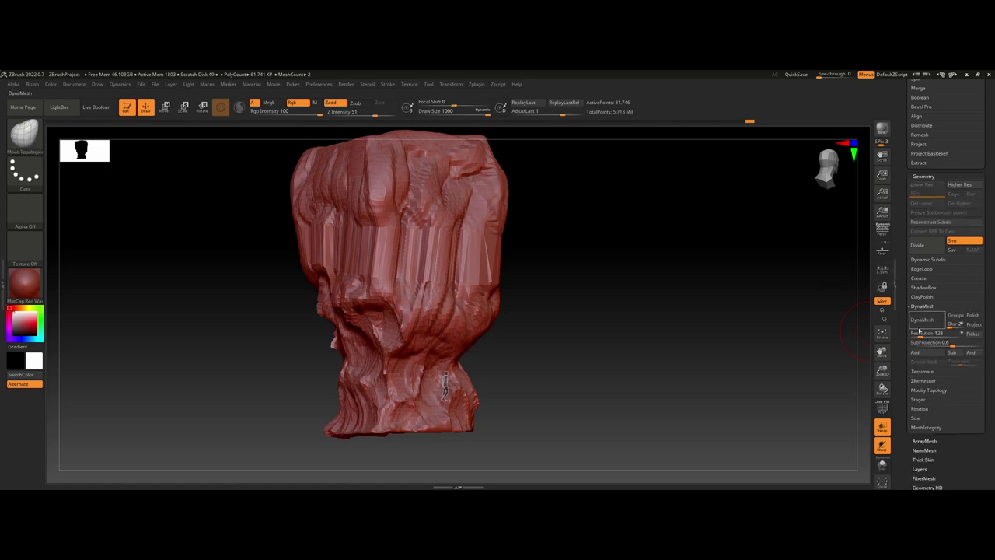
pyautogui.moveTo(920, 334); pyautogui.dragTo(922, 333)
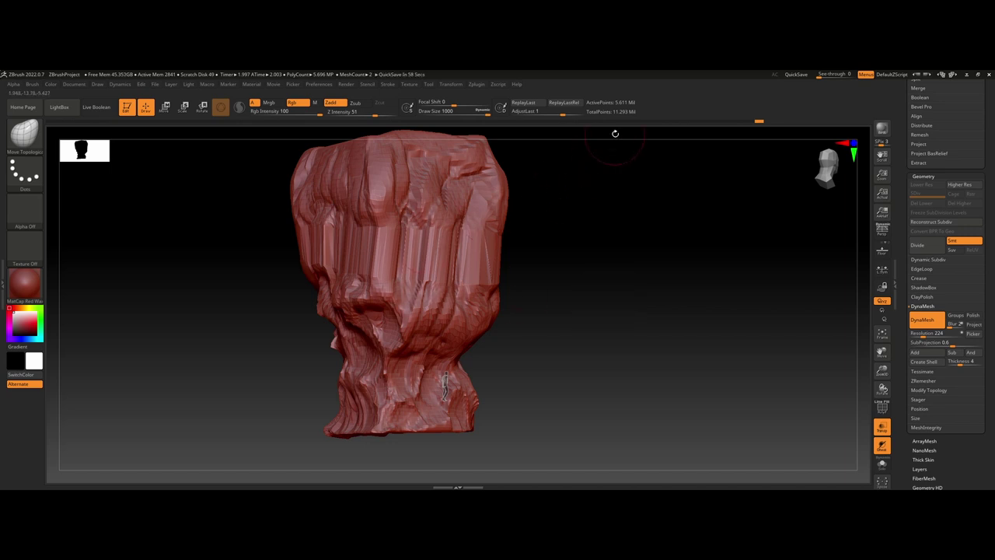
pyautogui.keyDown('alt'); pyautogui.moveTo(649, 260); pyautogui.dragTo(667, 266); pyautogui.keyUp('alt')
pyautogui.click(922, 321)
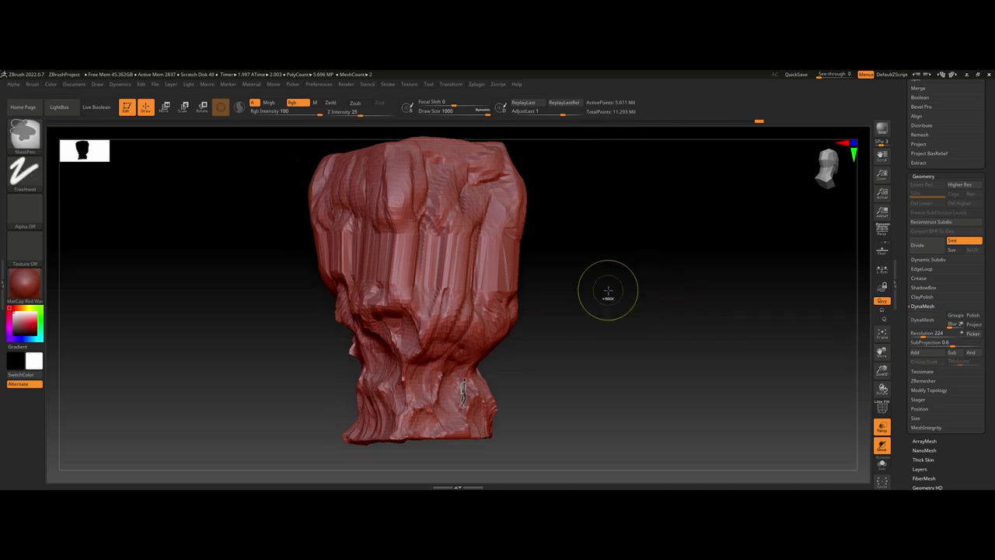
pyautogui.hotkey('ctrl', 'z')
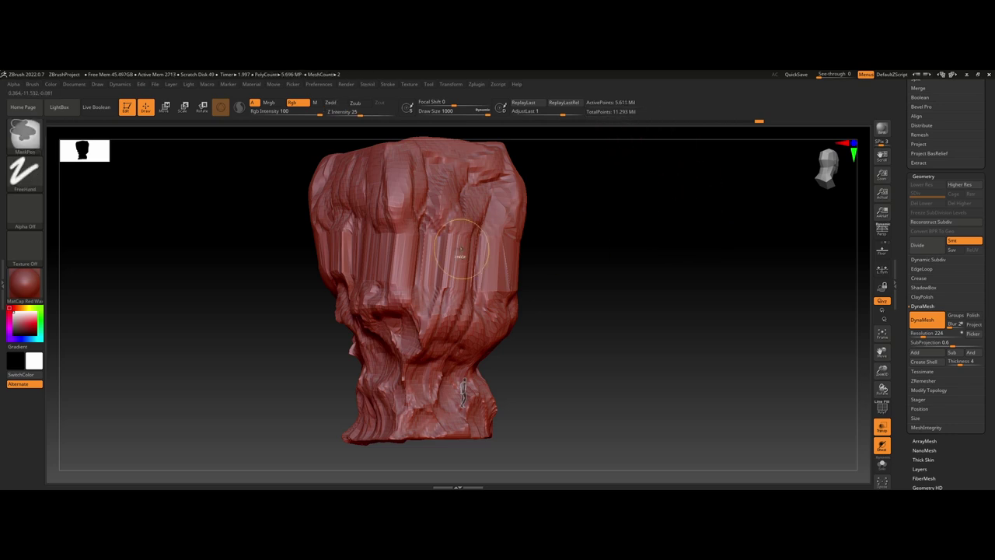
pyautogui.hotkey('ctrl', 'z')
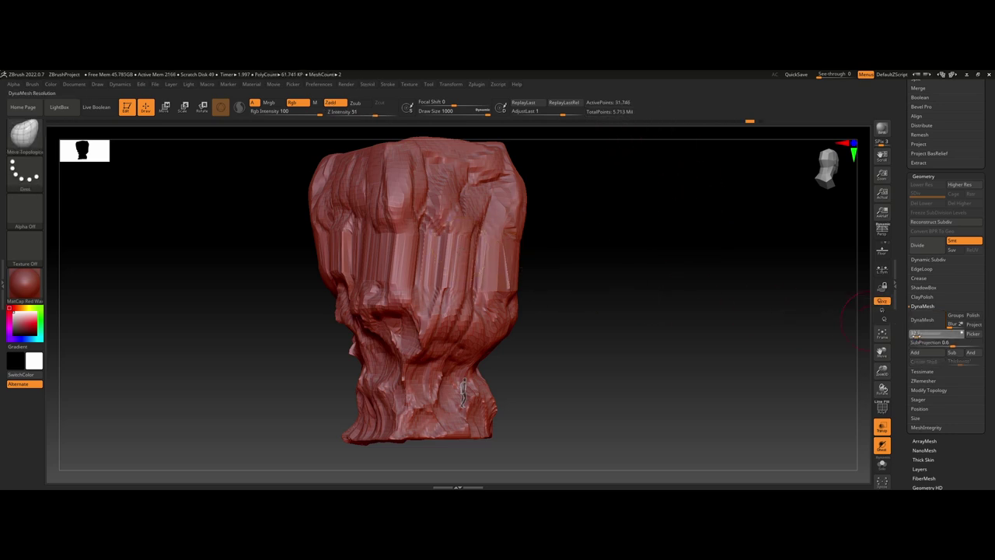
# Step: Remesh the rock with DynaMesh at resolution 32 and switch its DynaMesh mode off
pyautogui.press('Return')
pyautogui.click(923, 320)
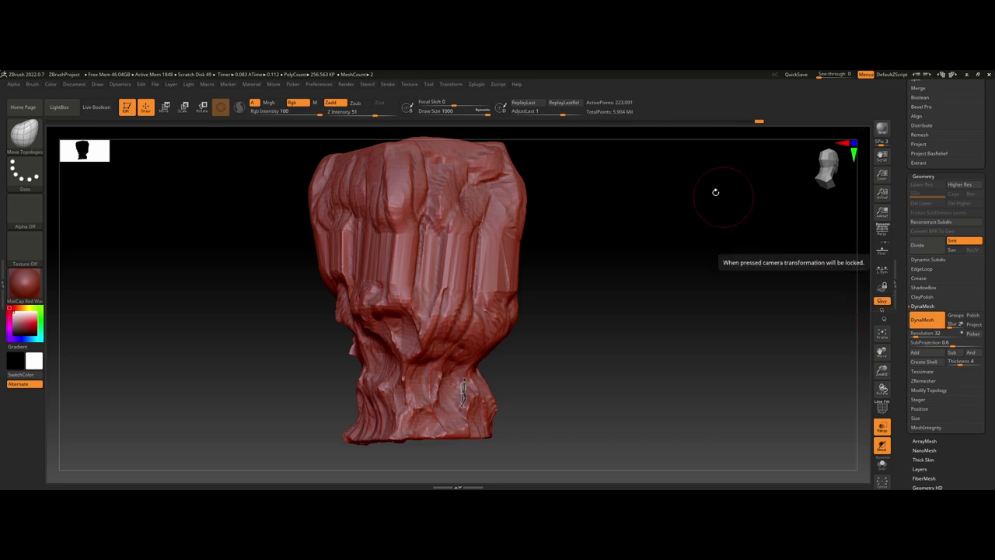
pyautogui.moveTo(596, 264)
pyautogui.keyDown('alt'); pyautogui.mouseDown()
pyautogui.moveTo(618, 269)
pyautogui.moveTo(626, 361)
pyautogui.moveTo(628, 320)
pyautogui.mouseUp(); pyautogui.keyUp('alt')
pyautogui.click(922, 320)
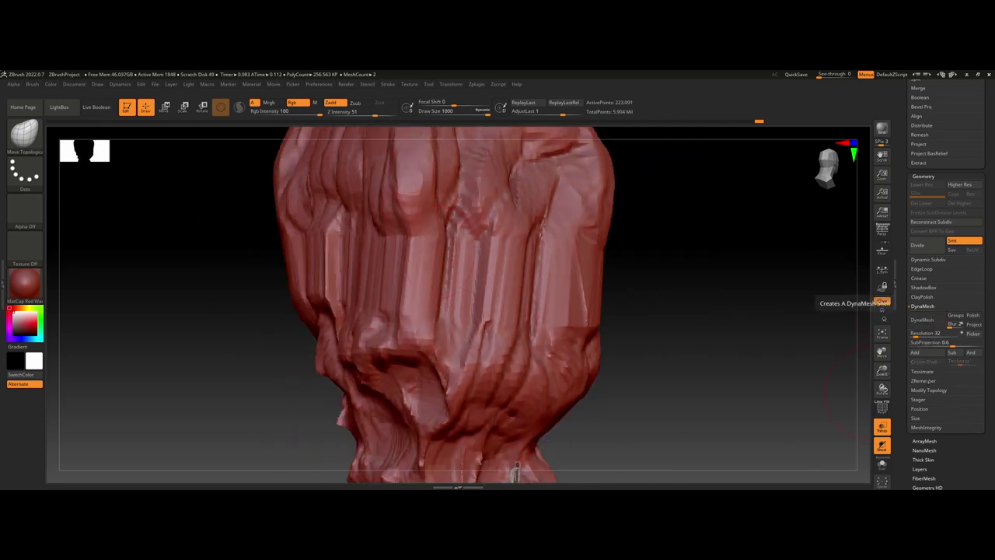
# Step: Open the ZRemesher settings and examine the rock's mesh density in polyframe display
pyautogui.click(923, 381)
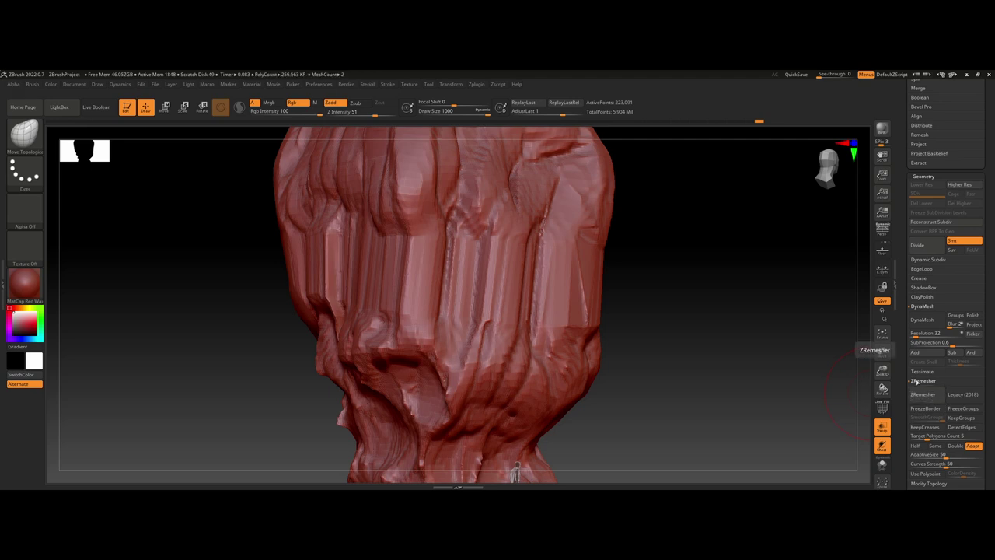
pyautogui.keyDown('alt'); pyautogui.moveTo(748, 273); pyautogui.dragTo(743, 303); pyautogui.keyUp('alt')
pyautogui.click(881, 408)
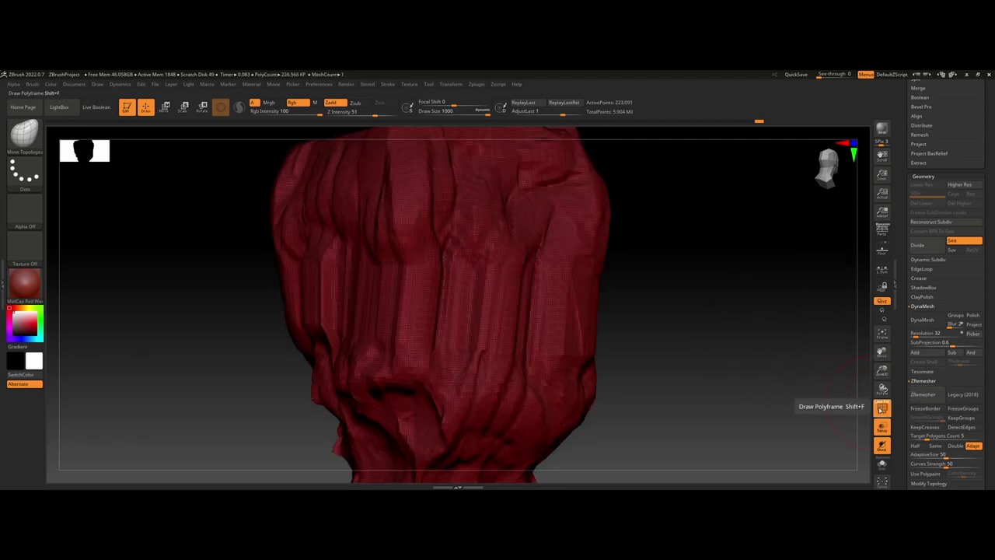
pyautogui.click(881, 410)
pyautogui.moveTo(680, 366)
pyautogui.keyDown('alt'); pyautogui.mouseDown()
pyautogui.moveTo(658, 262)
pyautogui.moveTo(637, 284)
pyautogui.moveTo(652, 285)
pyautogui.mouseUp(); pyautogui.keyUp('alt')
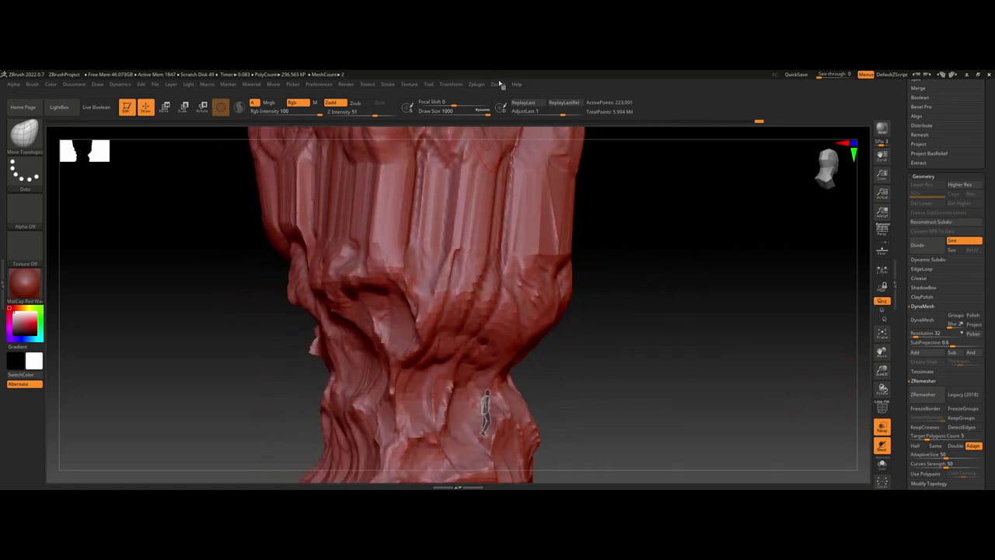
# Step: Smooth rough patches around the rock's narrow base using the Smooth brush at a draw size of about 453
pyautogui.press('shift')
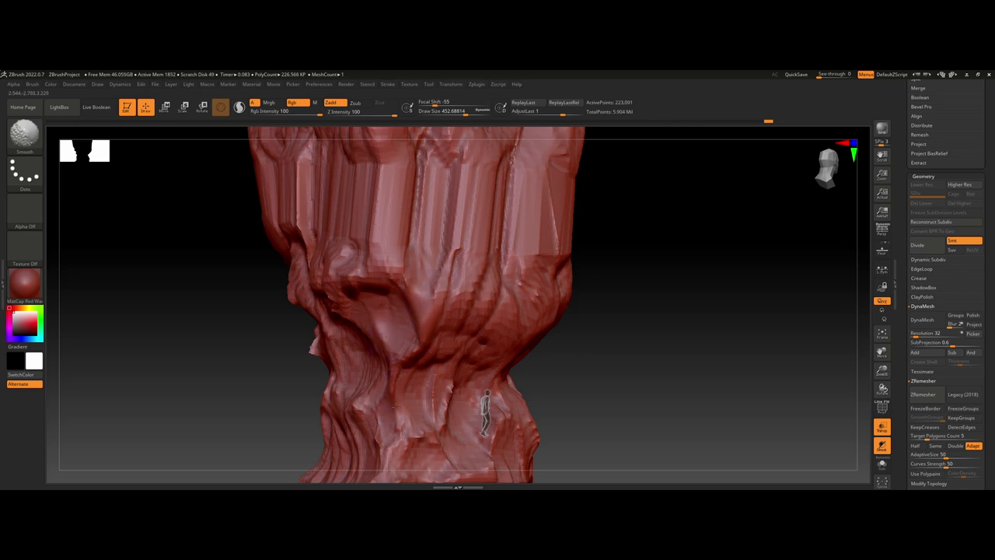
pyautogui.keyDown('shift'); pyautogui.moveTo(463, 397); pyautogui.dragTo(442, 402); pyautogui.keyUp('shift')
pyautogui.moveTo(716, 420); pyautogui.dragTo(642, 426)
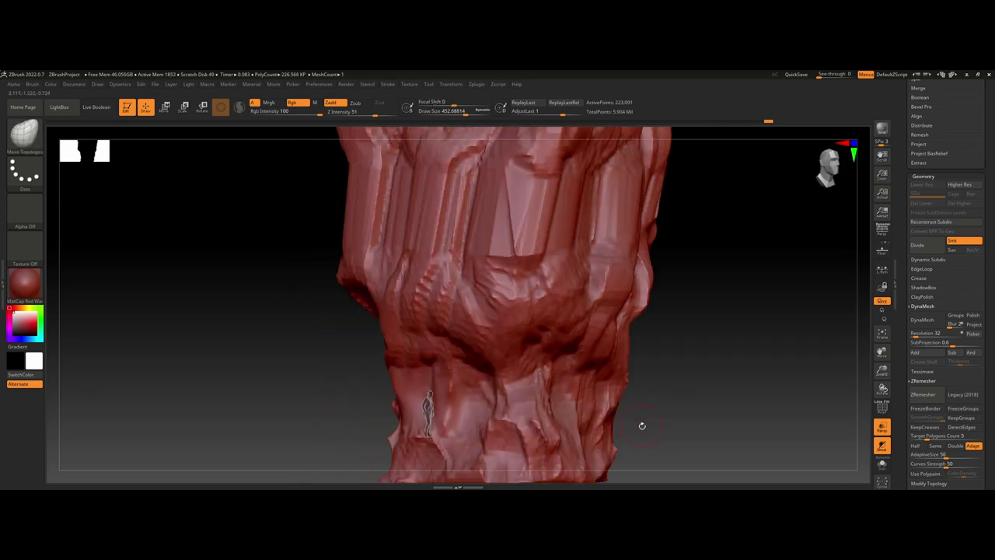
pyautogui.keyDown('alt'); pyautogui.moveTo(750, 436); pyautogui.dragTo(707, 383); pyautogui.keyUp('alt')
pyautogui.moveTo(708, 383); pyautogui.dragTo(674, 392)
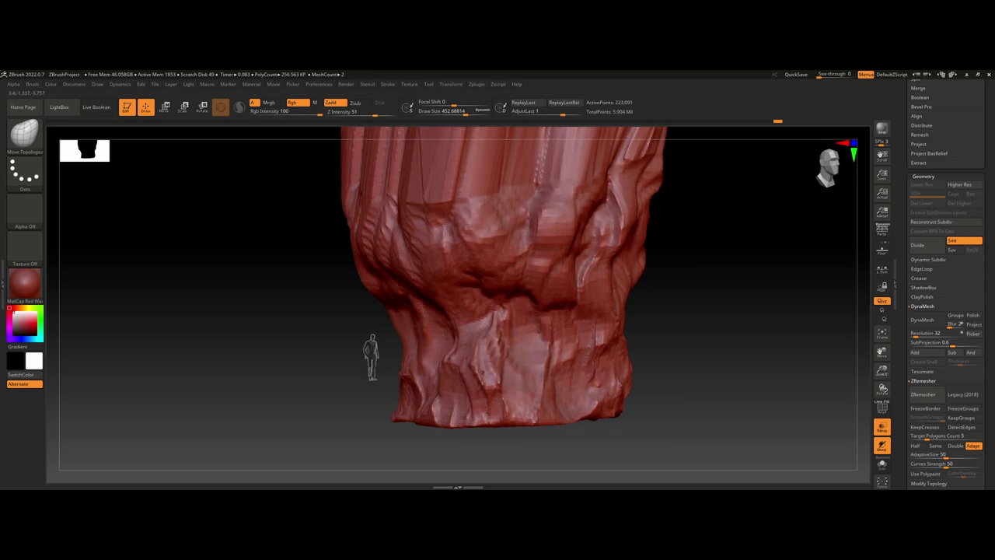
pyautogui.press('shift')
pyautogui.moveTo(735, 415); pyautogui.dragTo(652, 417)
pyautogui.keyDown('shift'); pyautogui.moveTo(590, 300); pyautogui.dragTo(606, 320); pyautogui.keyUp('shift')
# Step: Continue around the base, smoothing the vertical folds near its bottom edge on the adjoining side
pyautogui.moveTo(824, 375)
pyautogui.mouseDown()
pyautogui.moveTo(782, 391)
pyautogui.moveTo(720, 371)
pyautogui.moveTo(579, 378)
pyautogui.moveTo(677, 386)
pyautogui.moveTo(517, 363)
pyautogui.mouseUp()
pyautogui.press('shift')
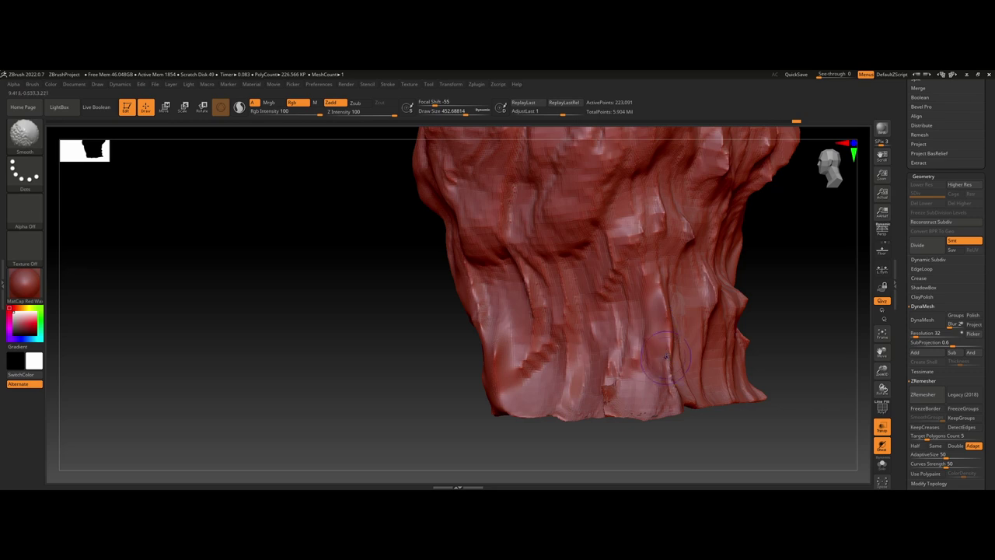
pyautogui.moveTo(801, 381); pyautogui.dragTo(623, 378)
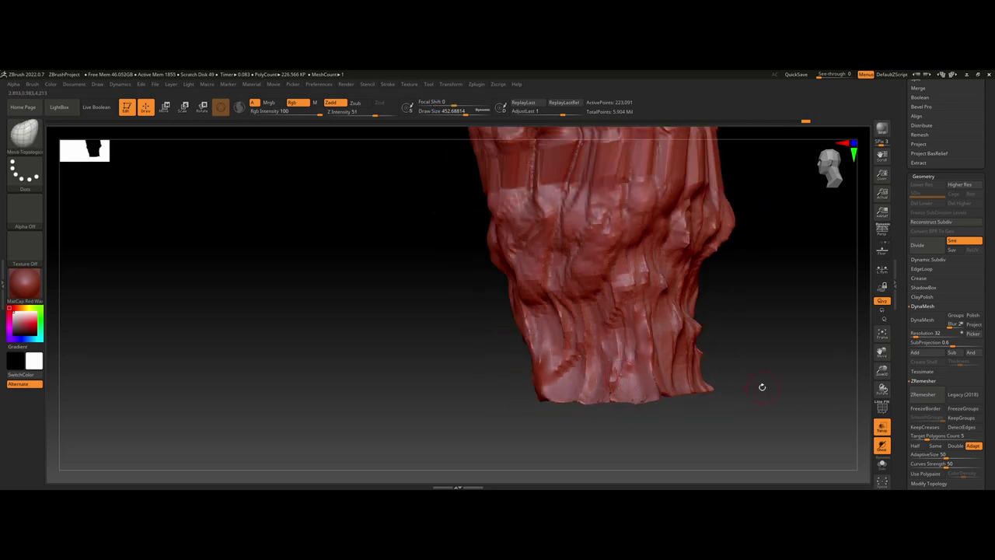
pyautogui.moveTo(762, 387)
pyautogui.mouseDown()
pyautogui.moveTo(661, 366)
pyautogui.moveTo(593, 265)
pyautogui.mouseUp()
pyautogui.moveTo(656, 361); pyautogui.dragTo(700, 403, button='right')
pyautogui.moveTo(672, 355)
pyautogui.keyDown('shift'); pyautogui.mouseDown()
pyautogui.moveTo(678, 369)
pyautogui.moveTo(644, 330)
pyautogui.moveTo(600, 346)
pyautogui.moveTo(610, 369)
pyautogui.mouseUp(); pyautogui.keyUp('shift')
pyautogui.moveTo(610, 368)
pyautogui.keyDown('alt'); pyautogui.mouseDown(button='right')
pyautogui.moveTo(475, 331)
pyautogui.moveTo(435, 398)
pyautogui.mouseUp(button='right'); pyautogui.keyUp('alt')
pyautogui.moveTo(436, 397); pyautogui.dragTo(489, 379, button='right')
# Step: Smooth the creases just beneath the rock's overhang, where the bulge meets the narrow base
pyautogui.moveTo(750, 265)
pyautogui.mouseDown()
pyautogui.moveTo(769, 334)
pyautogui.moveTo(815, 327)
pyautogui.mouseUp()
pyautogui.moveTo(553, 321)
pyautogui.mouseDown()
pyautogui.moveTo(655, 344)
pyautogui.moveTo(689, 329)
pyautogui.moveTo(679, 325)
pyautogui.mouseUp()
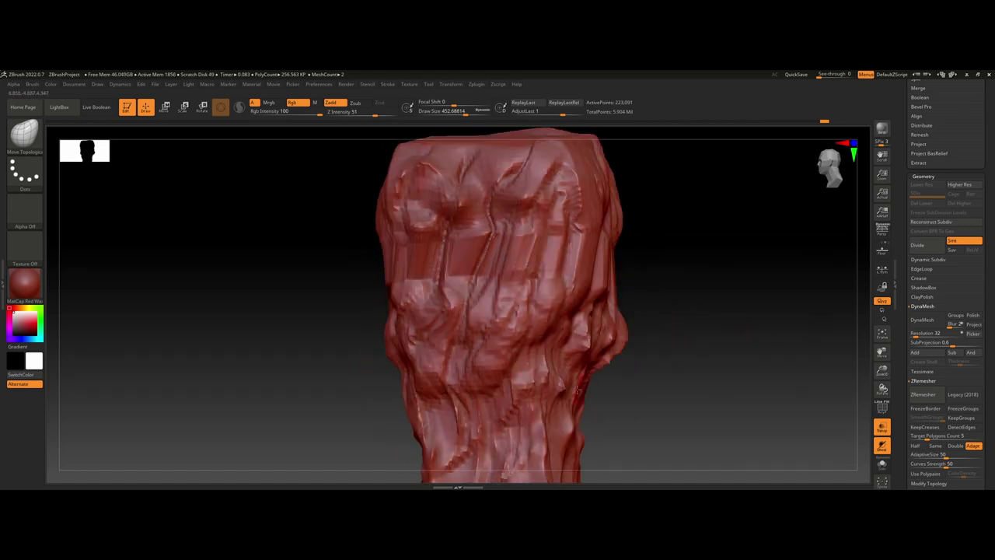
pyautogui.press('shift')
pyautogui.moveTo(663, 406)
pyautogui.mouseDown()
pyautogui.moveTo(698, 408)
pyautogui.moveTo(653, 463)
pyautogui.moveTo(664, 444)
pyautogui.mouseUp()
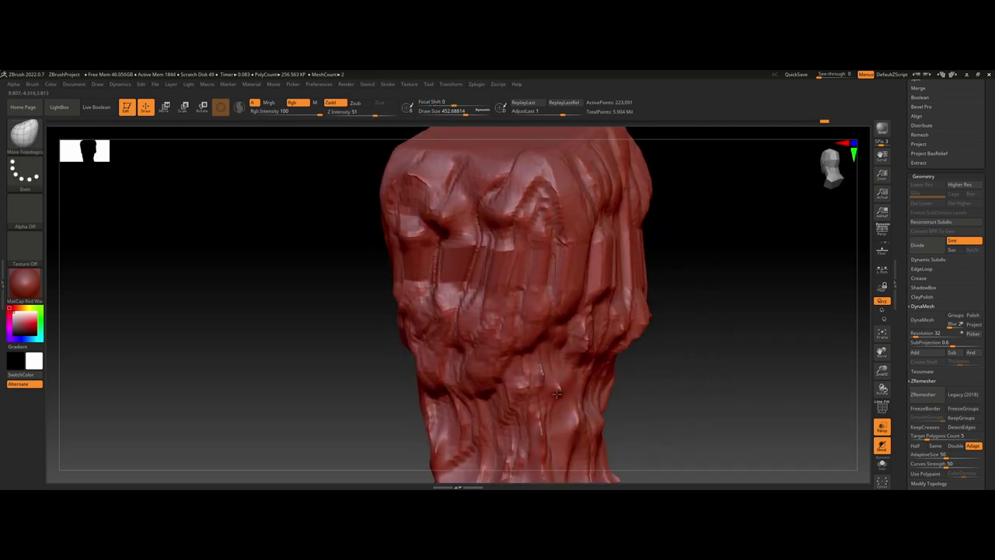
pyautogui.keyDown('shift'); pyautogui.moveTo(582, 404); pyautogui.dragTo(582, 395); pyautogui.keyUp('shift')
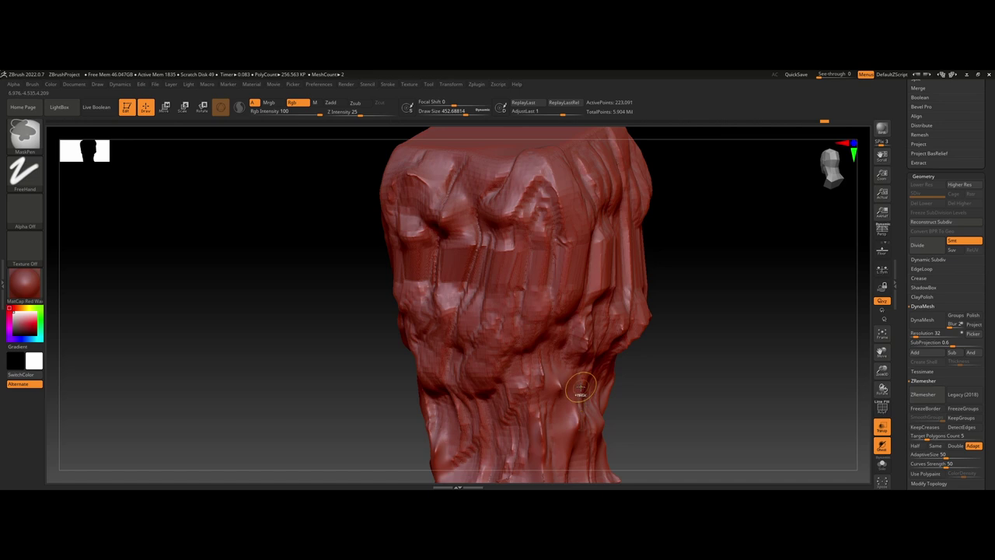
# Step: Load the TrimSmoothBorder brush from the Trim folder of the LightBox brush library
pyautogui.click(24, 132)
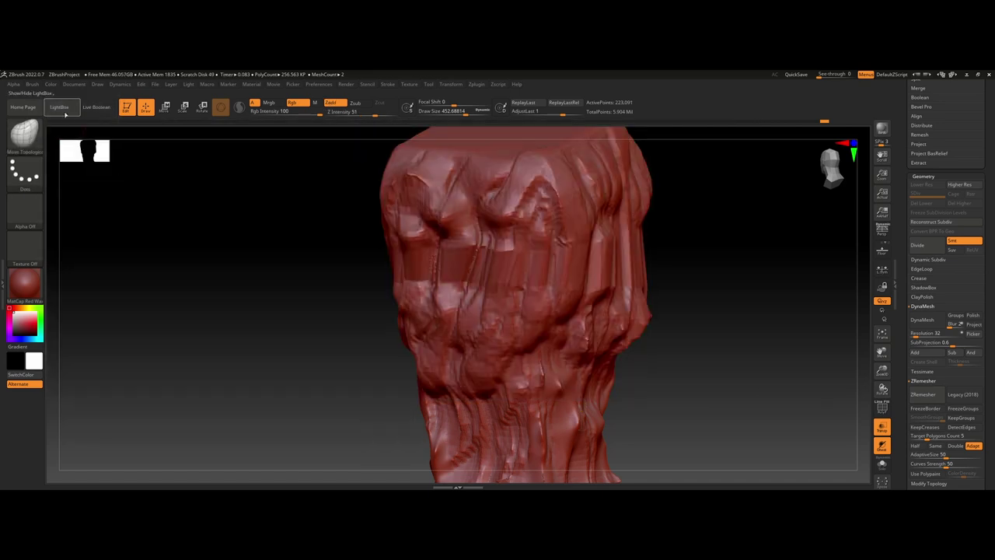
pyautogui.moveTo(737, 315); pyautogui.dragTo(490, 243)
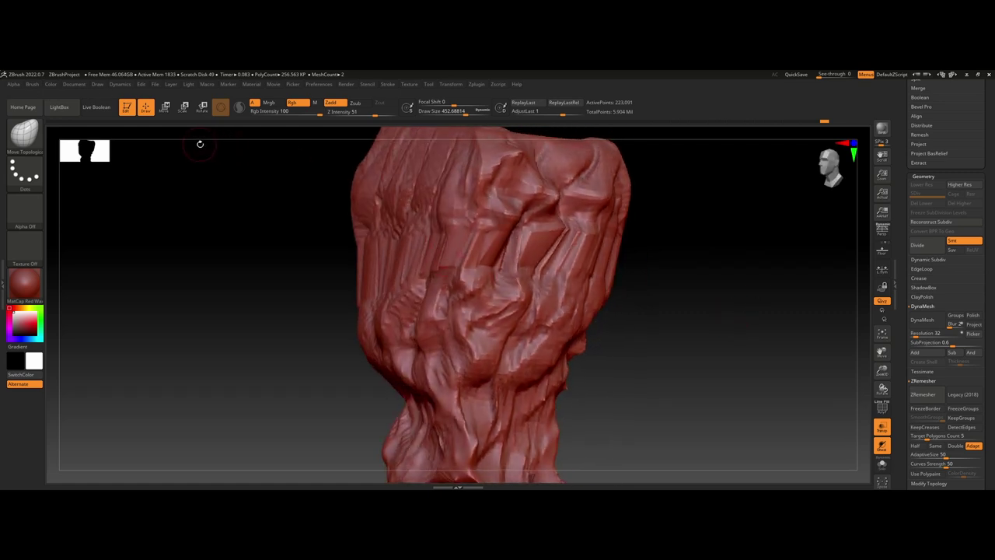
pyautogui.moveTo(695, 353)
pyautogui.mouseDown()
pyautogui.moveTo(664, 302)
pyautogui.moveTo(648, 313)
pyautogui.moveTo(662, 322)
pyautogui.moveTo(678, 315)
pyautogui.moveTo(632, 306)
pyautogui.mouseUp()
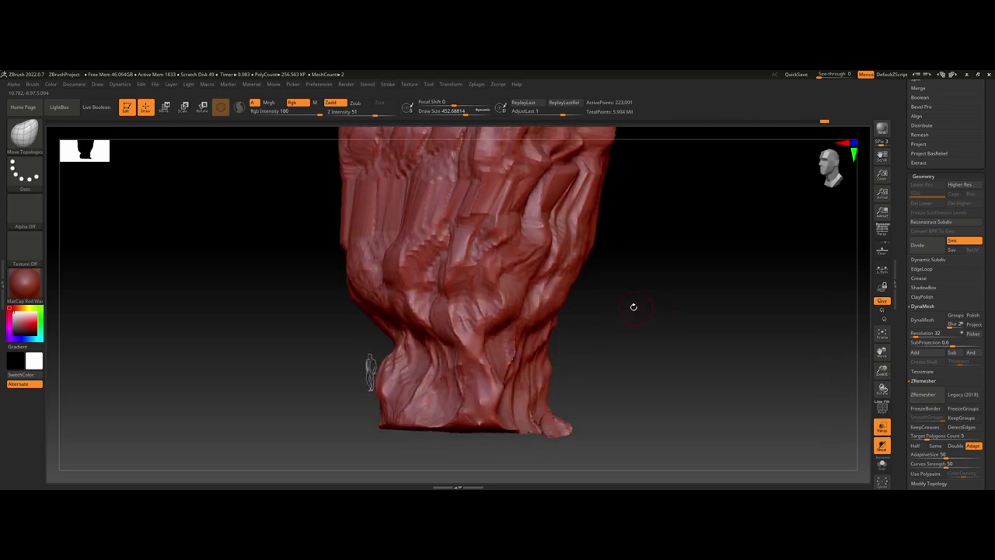
pyautogui.click(61, 107)
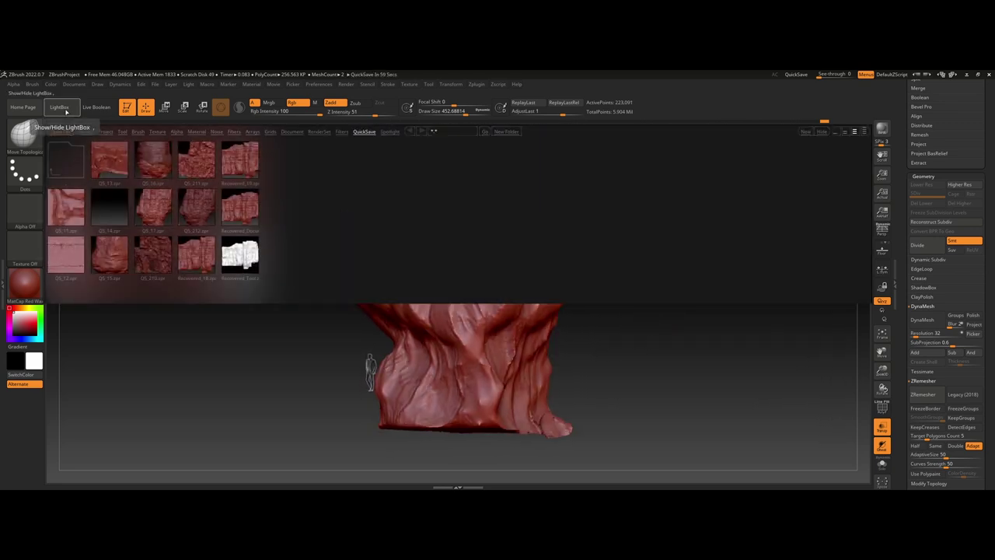
pyautogui.click(60, 107)
pyautogui.click(62, 108)
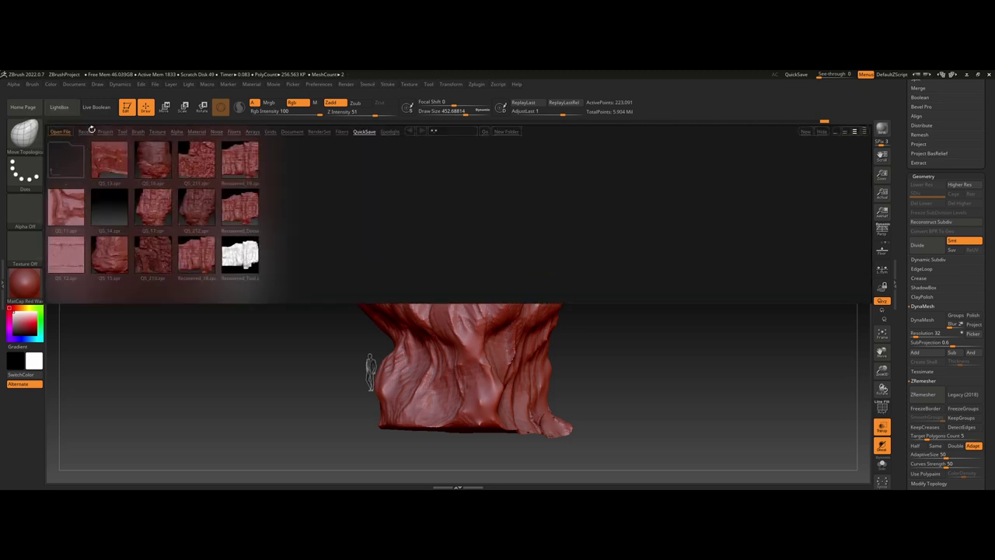
pyautogui.click(138, 132)
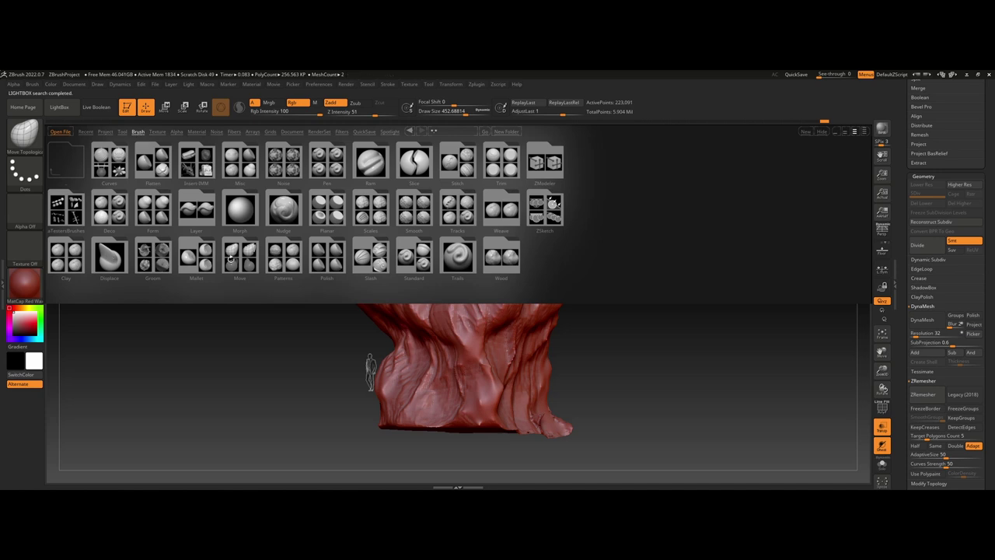
pyautogui.click(497, 165)
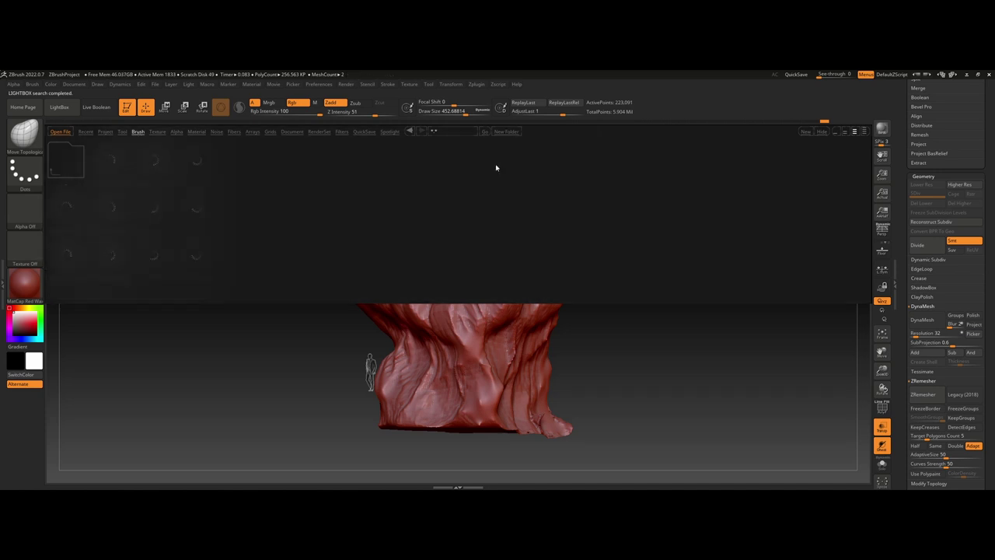
pyautogui.doubleClick(197, 257)
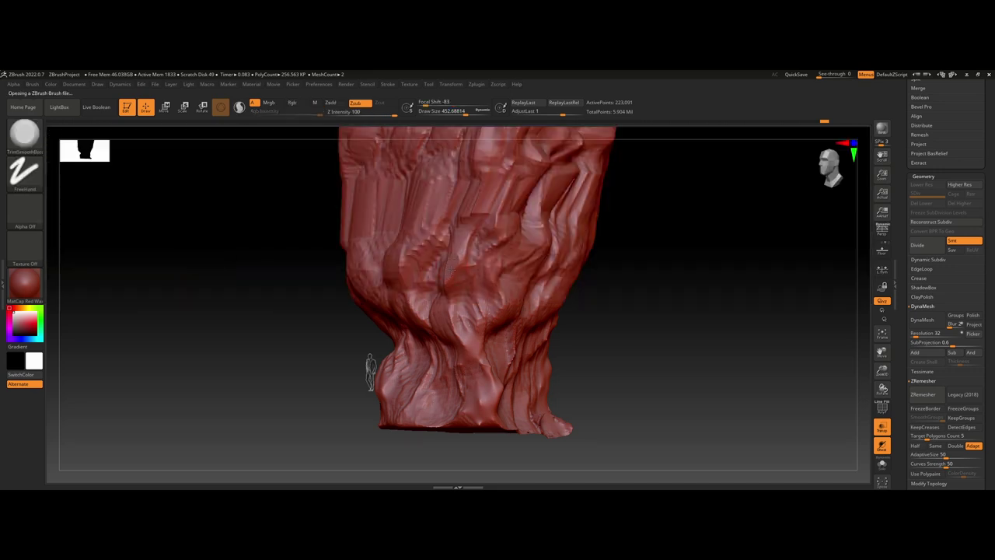
# Step: Trim flat facets into the front of the bulge, around the central ridge, with the TrimSmoothBorder brush
pyautogui.keyDown('alt'); pyautogui.moveTo(206, 233); pyautogui.dragTo(201, 294); pyautogui.keyUp('alt')
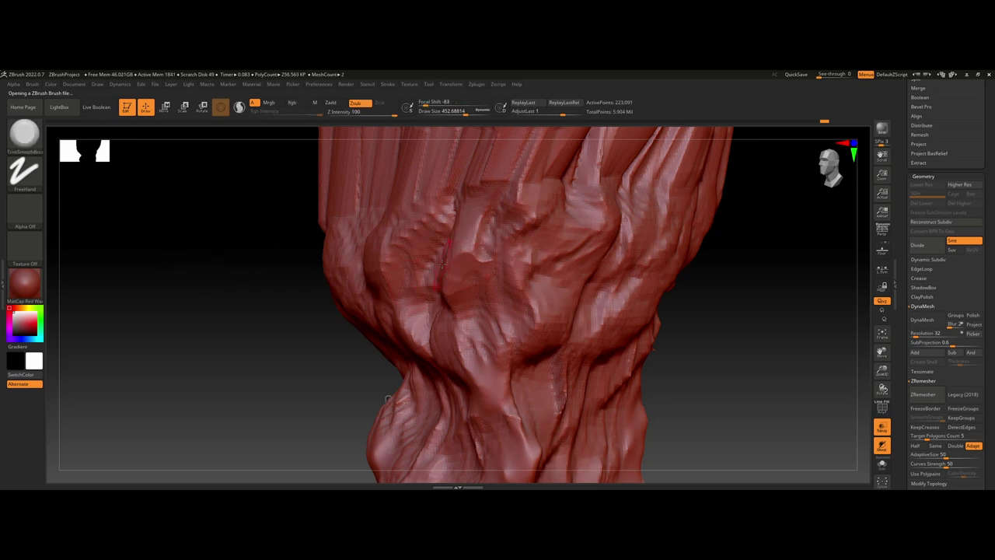
pyautogui.moveTo(775, 362)
pyautogui.mouseDown()
pyautogui.moveTo(445, 266)
pyautogui.moveTo(443, 208)
pyautogui.mouseUp()
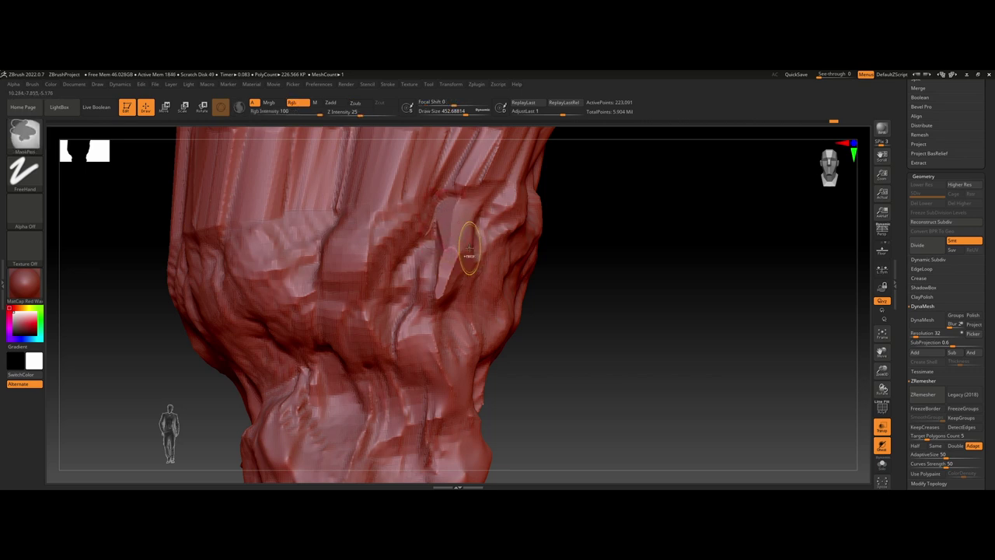
pyautogui.hotkey('ctrl', 'z')
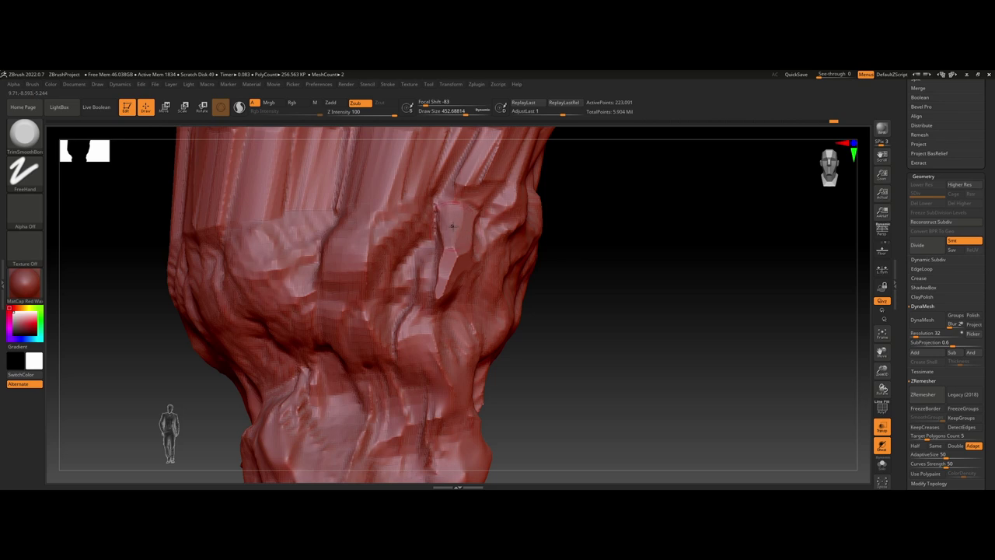
pyautogui.moveTo(573, 280); pyautogui.dragTo(668, 281)
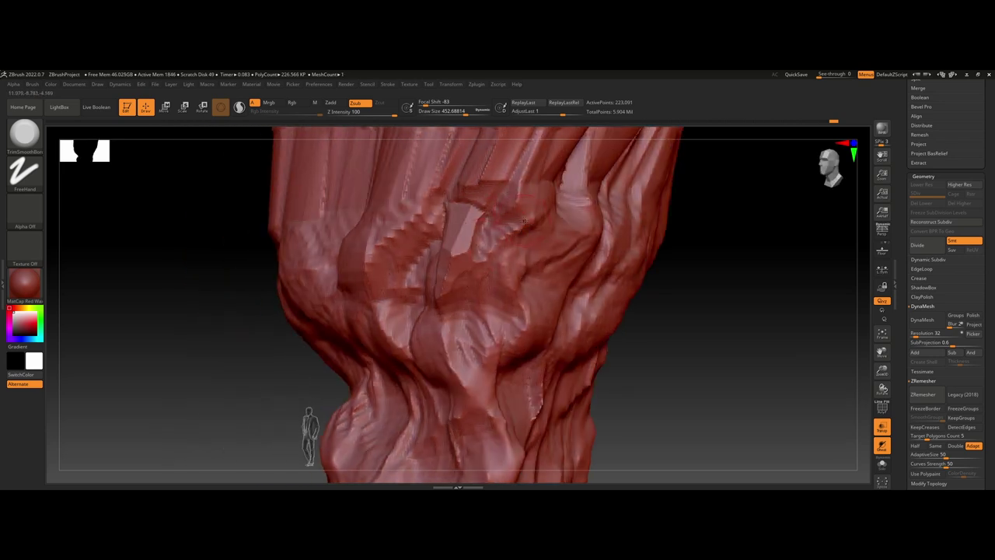
pyautogui.moveTo(524, 221); pyautogui.dragTo(519, 221)
# Step: Continue trimming flat planes upward along the front ridge, from the bulge to the rock's upper section
pyautogui.keyDown('alt'); pyautogui.moveTo(744, 246); pyautogui.dragTo(683, 309); pyautogui.keyUp('alt')
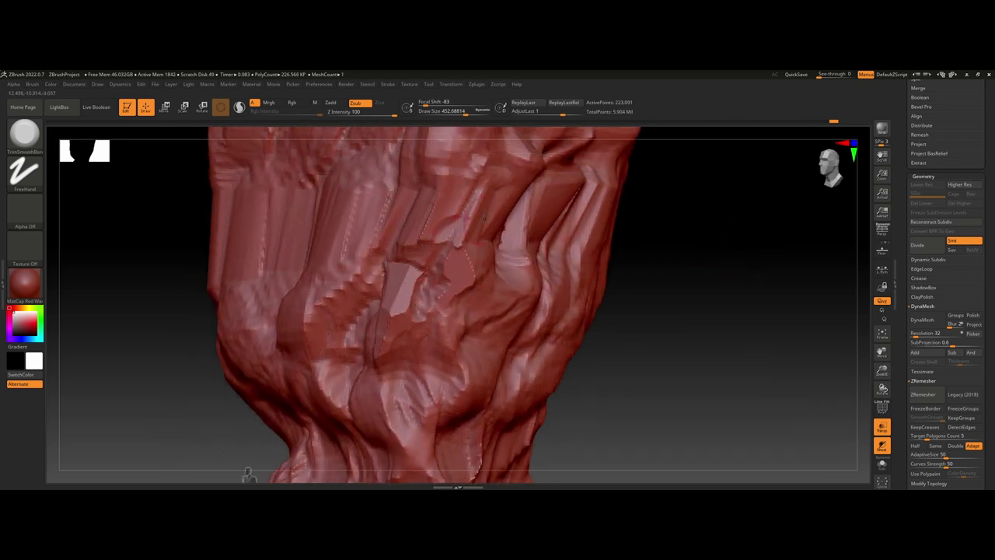
pyautogui.moveTo(464, 226)
pyautogui.mouseDown()
pyautogui.moveTo(473, 202)
pyautogui.moveTo(427, 225)
pyautogui.moveTo(443, 192)
pyautogui.mouseUp()
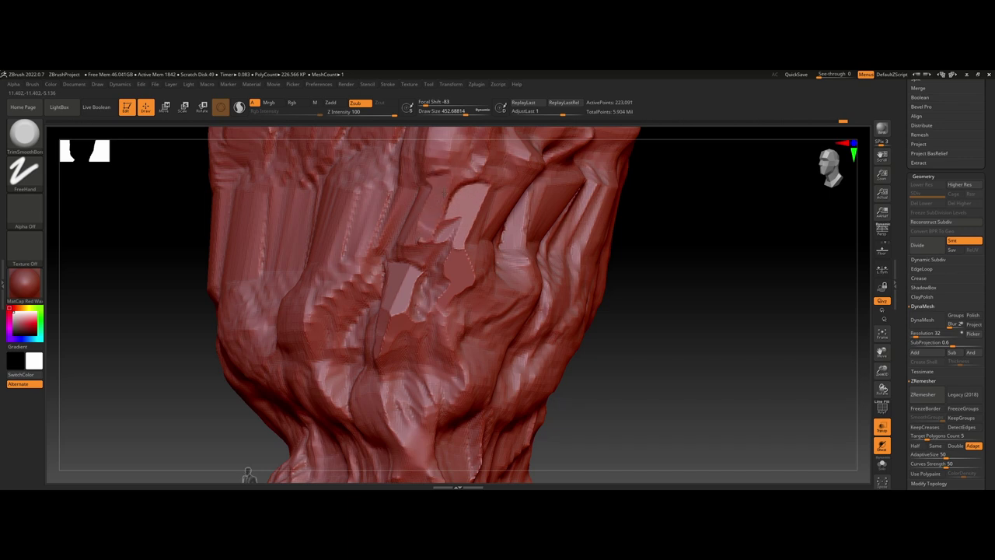
pyautogui.keyDown('ctrl'); pyautogui.moveTo(420, 234); pyautogui.dragTo(420, 236, button='right'); pyautogui.keyUp('ctrl')
pyautogui.moveTo(420, 234); pyautogui.dragTo(430, 161)
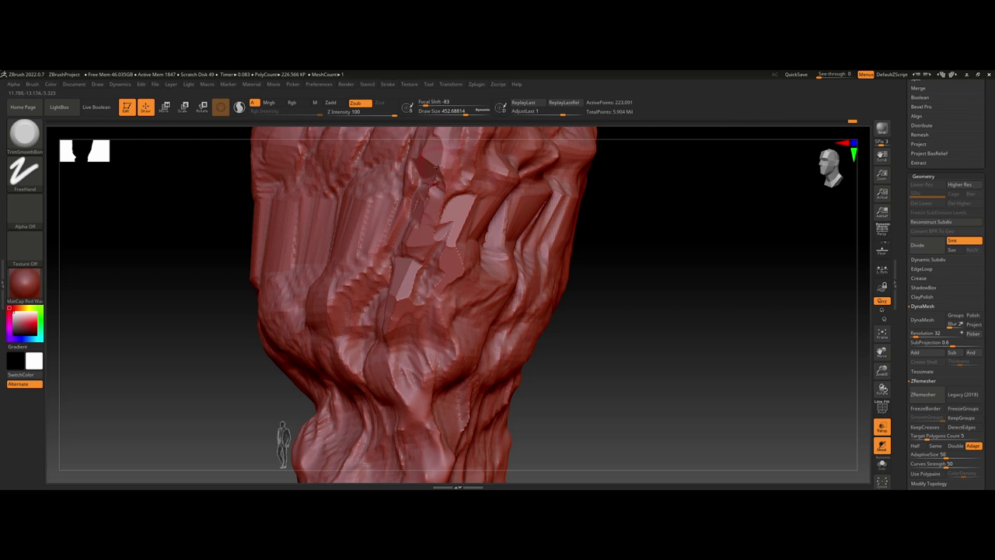
pyautogui.moveTo(646, 288)
pyautogui.mouseDown()
pyautogui.moveTo(614, 270)
pyautogui.moveTo(673, 277)
pyautogui.moveTo(677, 331)
pyautogui.moveTo(655, 332)
pyautogui.mouseUp()
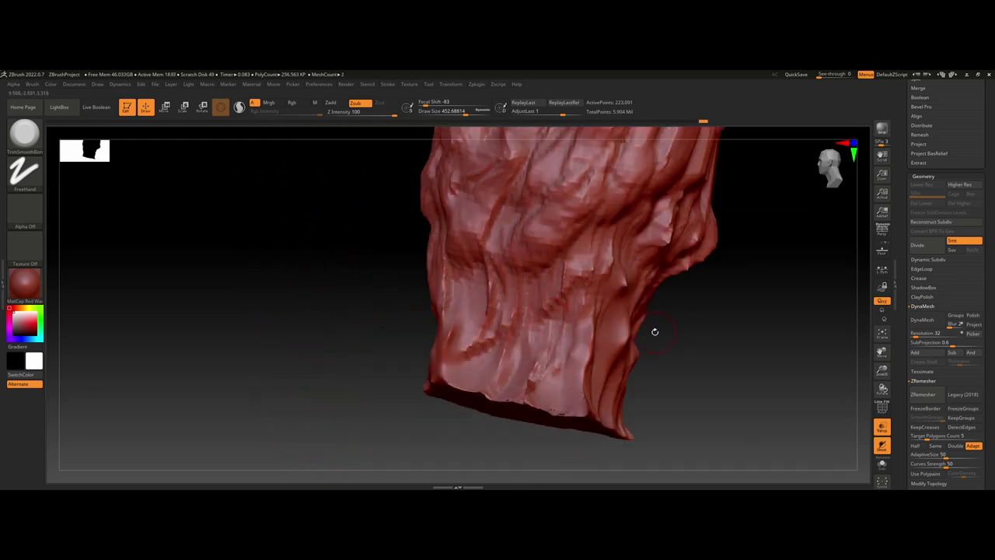
# Step: Trim flat facets beneath the overhang, where the front ridge meets the narrow base
pyautogui.scroll(3, 445, 302)
pyautogui.moveTo(460, 312); pyautogui.dragTo(440, 246)
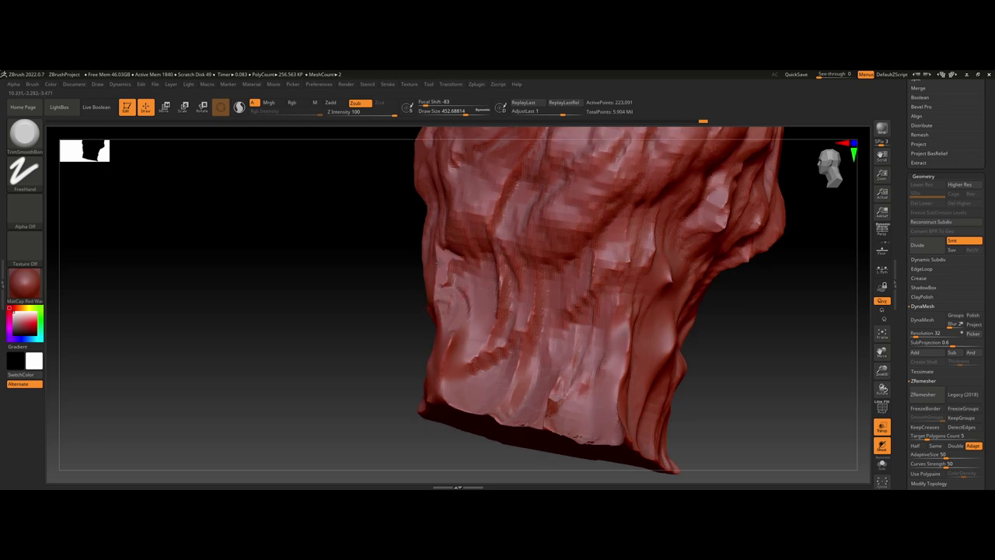
pyautogui.moveTo(372, 300); pyautogui.dragTo(397, 297)
pyautogui.moveTo(396, 296); pyautogui.dragTo(419, 281, button='right')
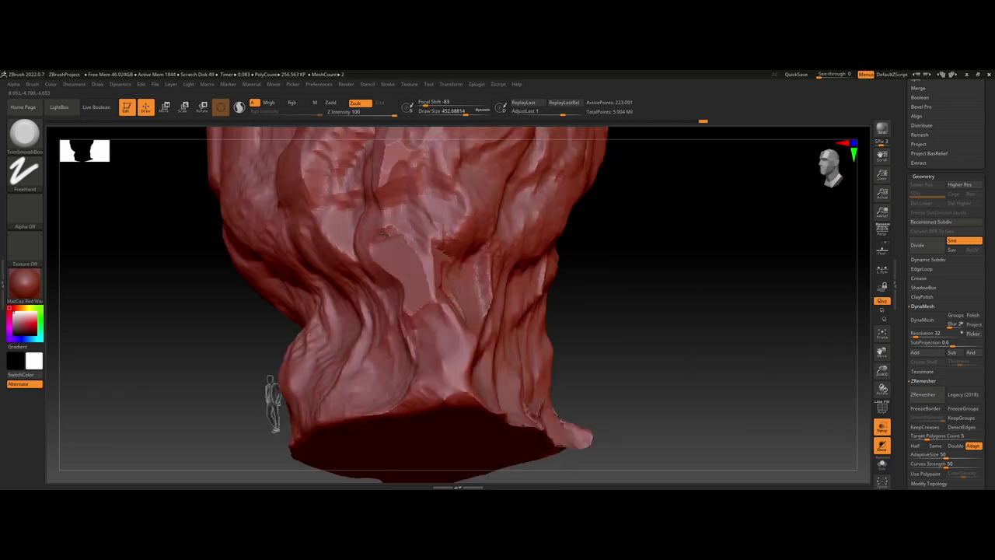
pyautogui.moveTo(363, 233)
pyautogui.mouseDown()
pyautogui.moveTo(382, 211)
pyautogui.moveTo(416, 229)
pyautogui.mouseUp()
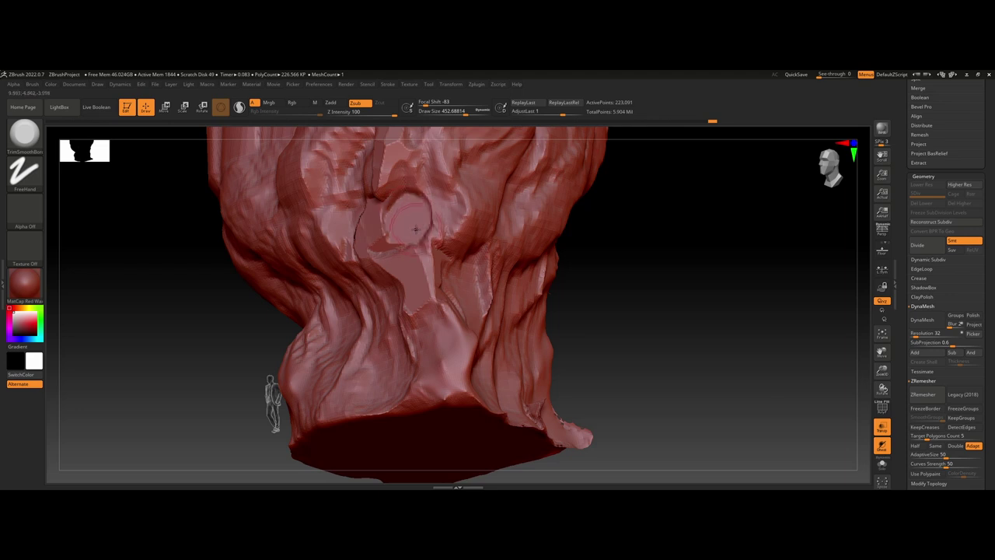
# Step: Apply the square Alpha 28 to the brush at a draw size of 250.75 and trim facets beside the round cut on the overhang
pyautogui.click(21, 211)
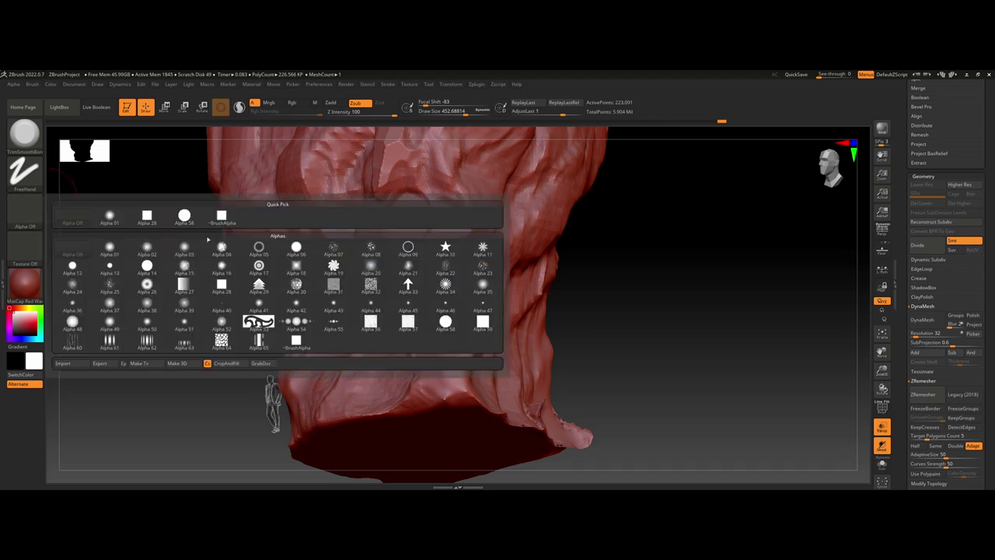
pyautogui.click(147, 217)
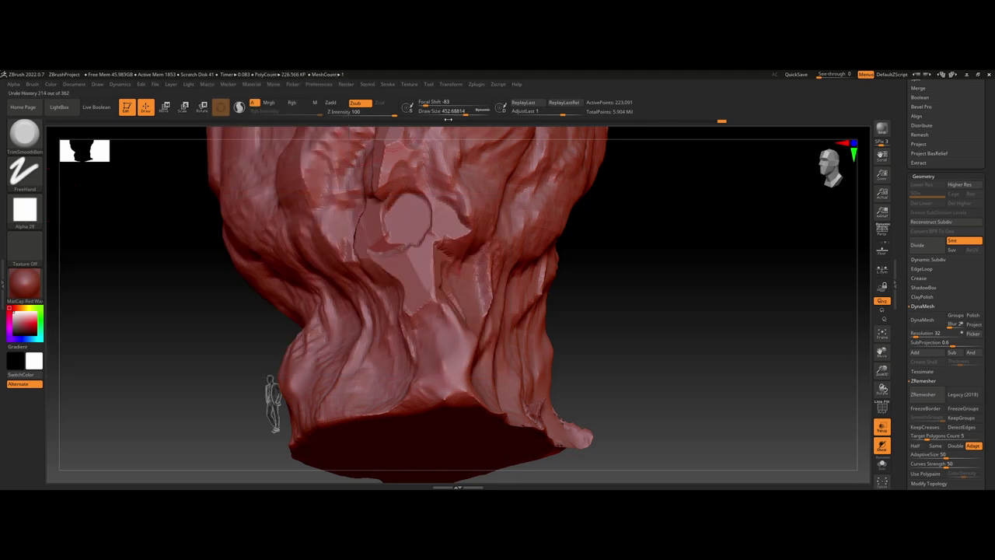
pyautogui.click(454, 114)
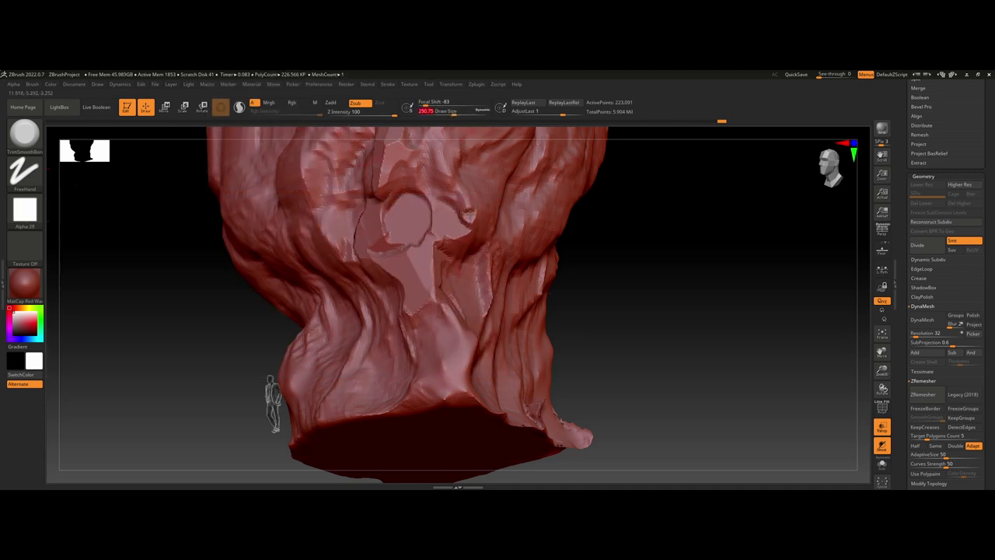
pyautogui.moveTo(469, 210); pyautogui.dragTo(445, 173)
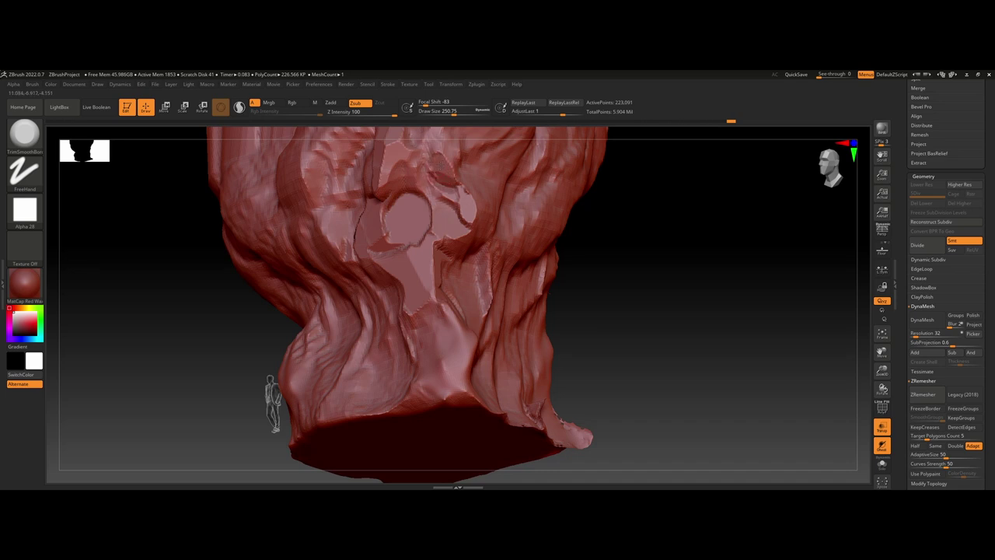
pyautogui.moveTo(648, 263); pyautogui.dragTo(633, 265)
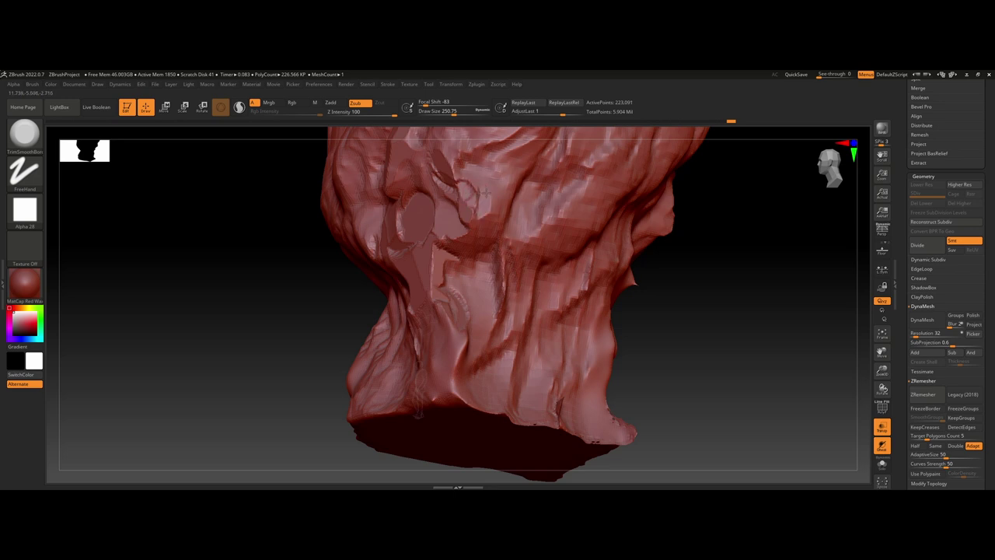
pyautogui.moveTo(473, 224); pyautogui.dragTo(468, 206)
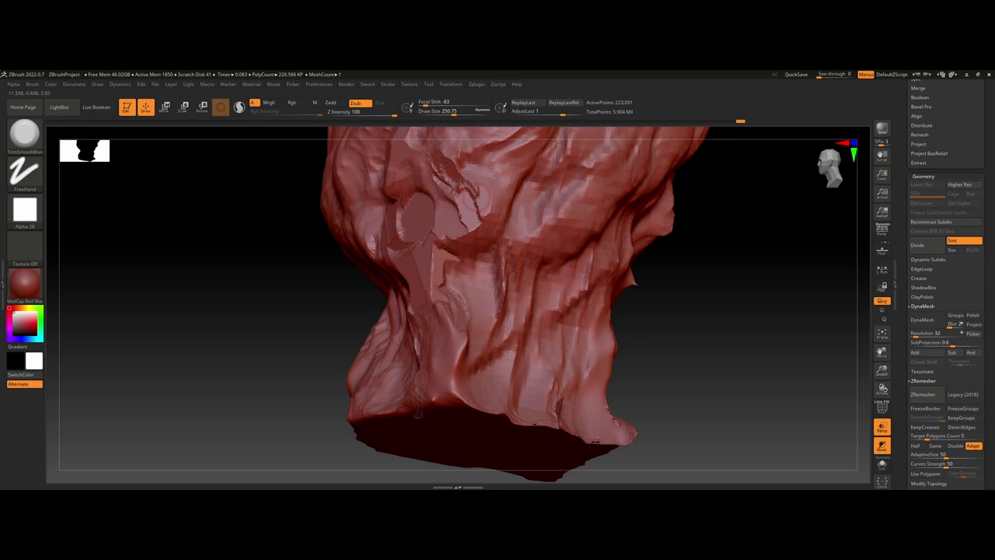
pyautogui.keyDown('ctrl'); pyautogui.moveTo(485, 202); pyautogui.dragTo(487, 156, button='right'); pyautogui.keyUp('ctrl')
# Step: Examine the whole rock's silhouette and trimmed planes from several sides
pyautogui.moveTo(579, 256)
pyautogui.mouseDown(button='right')
pyautogui.moveTo(666, 294)
pyautogui.moveTo(562, 306)
pyautogui.moveTo(581, 311)
pyautogui.moveTo(525, 308)
pyautogui.mouseUp(button='right')
pyautogui.moveTo(485, 265)
pyautogui.keyDown('ctrl'); pyautogui.mouseDown(button='right')
pyautogui.moveTo(537, 311)
pyautogui.moveTo(578, 302)
pyautogui.moveTo(615, 340)
pyautogui.moveTo(587, 335)
pyautogui.mouseUp(button='right'); pyautogui.keyUp('ctrl')
pyautogui.keyDown('alt'); pyautogui.moveTo(321, 370); pyautogui.dragTo(360, 384, button='right'); pyautogui.keyUp('alt')
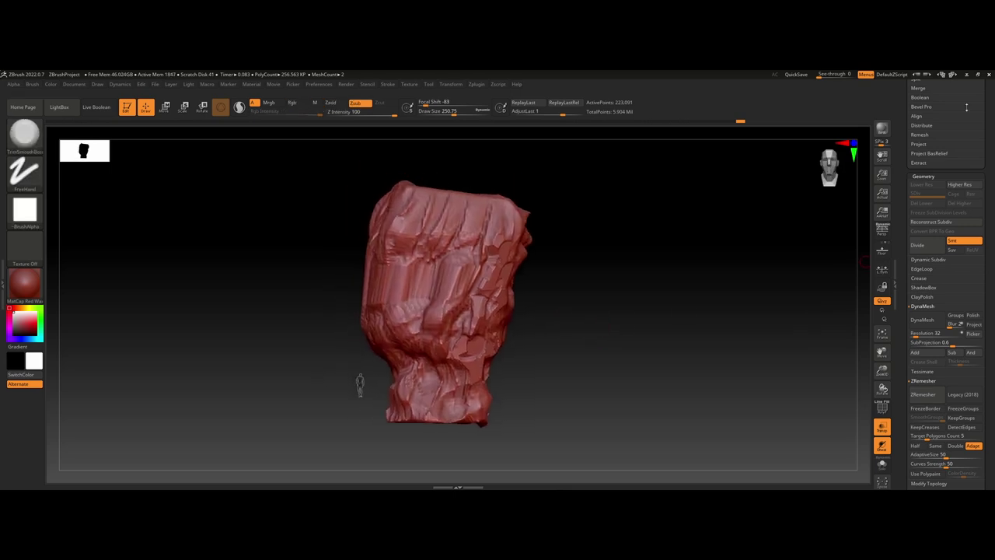
pyautogui.moveTo(901, 158); pyautogui.dragTo(894, 230)
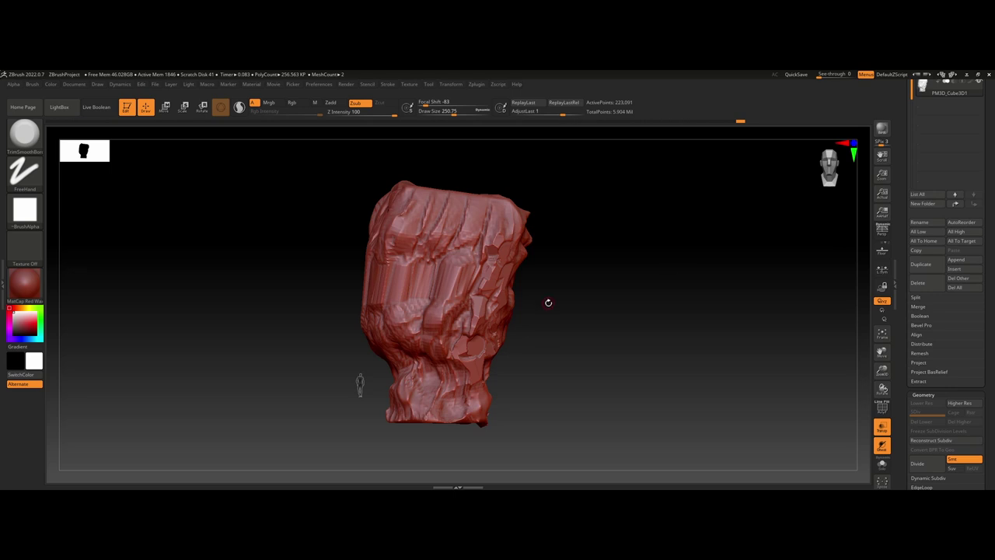
pyautogui.moveTo(548, 302); pyautogui.dragTo(467, 302)
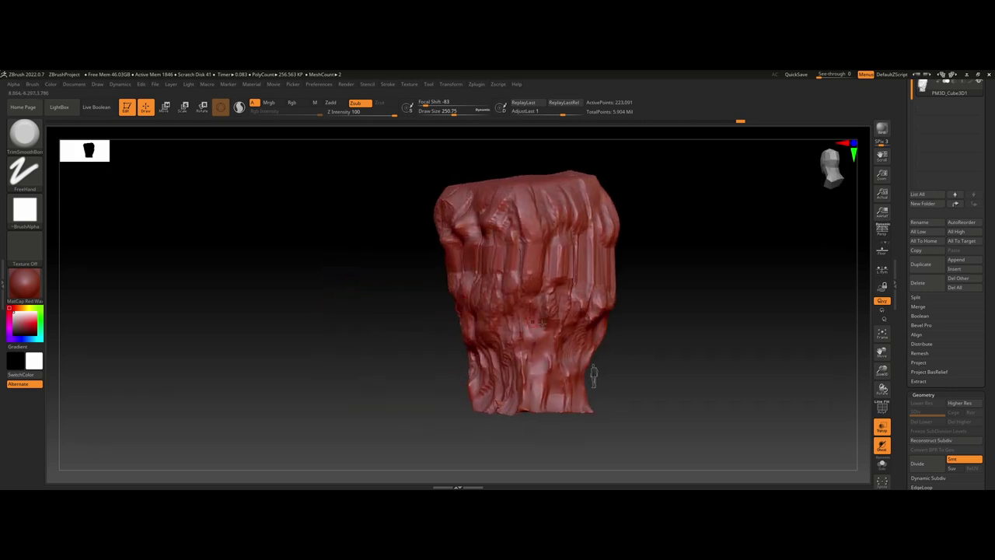
pyautogui.moveTo(657, 287)
pyautogui.mouseDown()
pyautogui.moveTo(717, 289)
pyautogui.moveTo(661, 285)
pyautogui.moveTo(677, 286)
pyautogui.mouseUp()
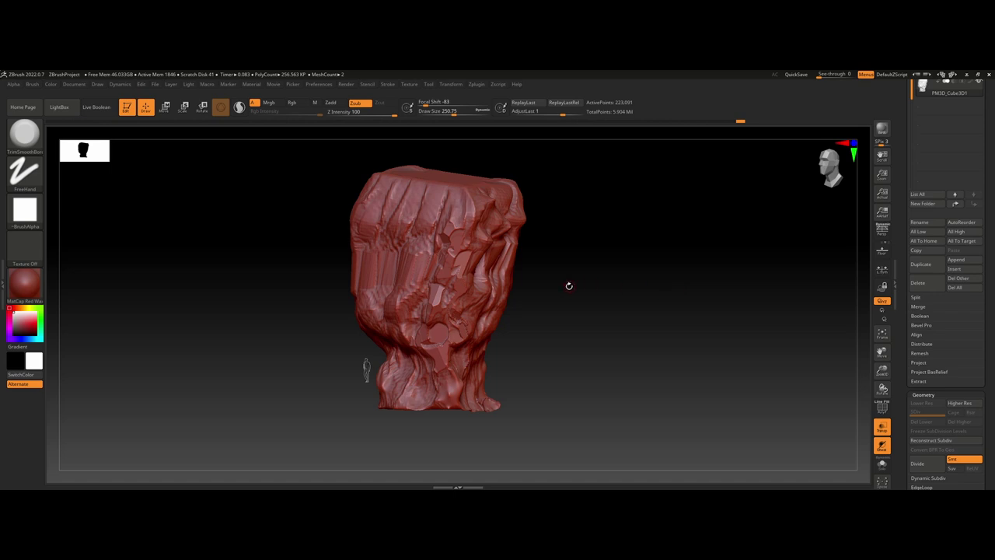
pyautogui.moveTo(569, 285)
pyautogui.mouseDown()
pyautogui.moveTo(648, 291)
pyautogui.moveTo(645, 307)
pyautogui.mouseUp()
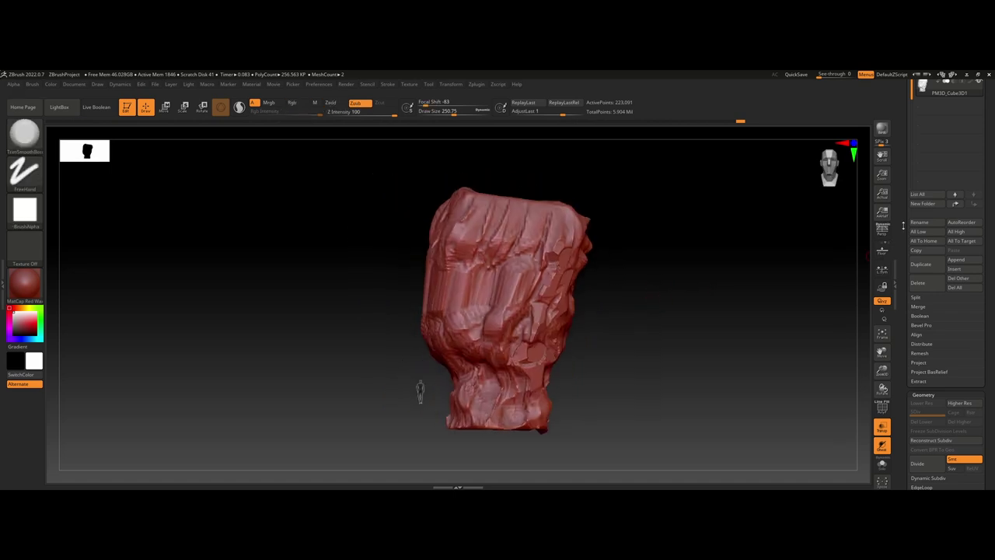
# Step: Append the S_Huge_Canyon_Sandstone_Spire mesh to the project as a new subtool
pyautogui.scroll(10, 903, 225)
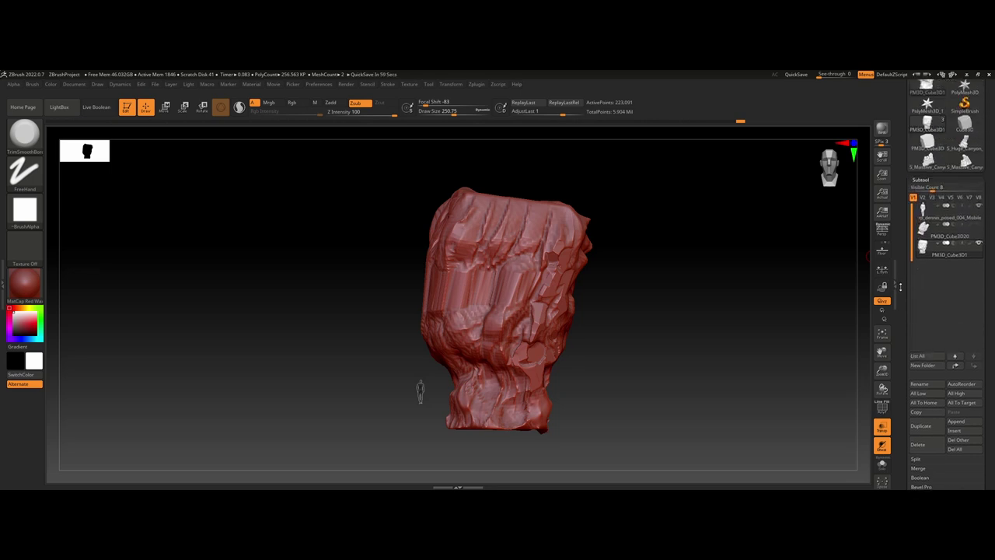
pyautogui.moveTo(965, 193)
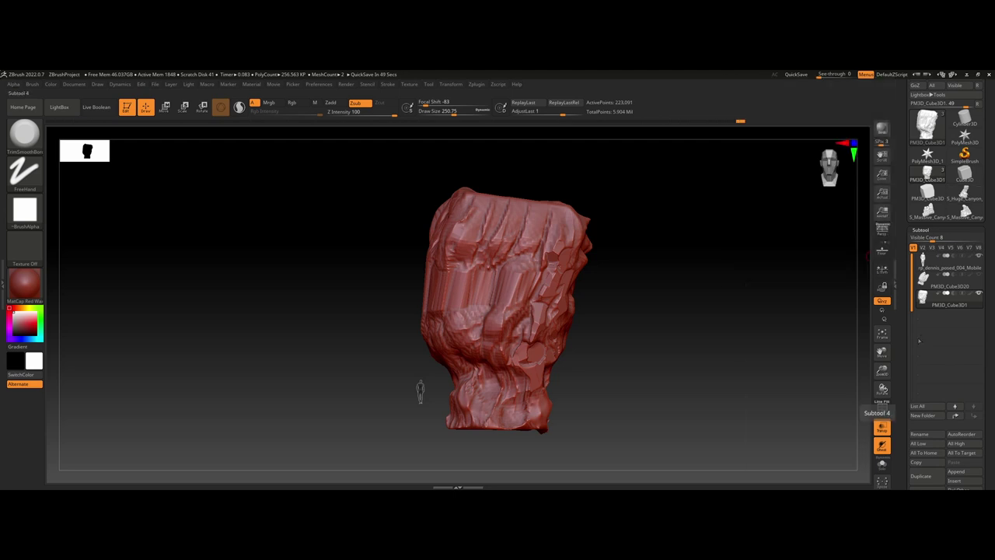
pyautogui.click(956, 472)
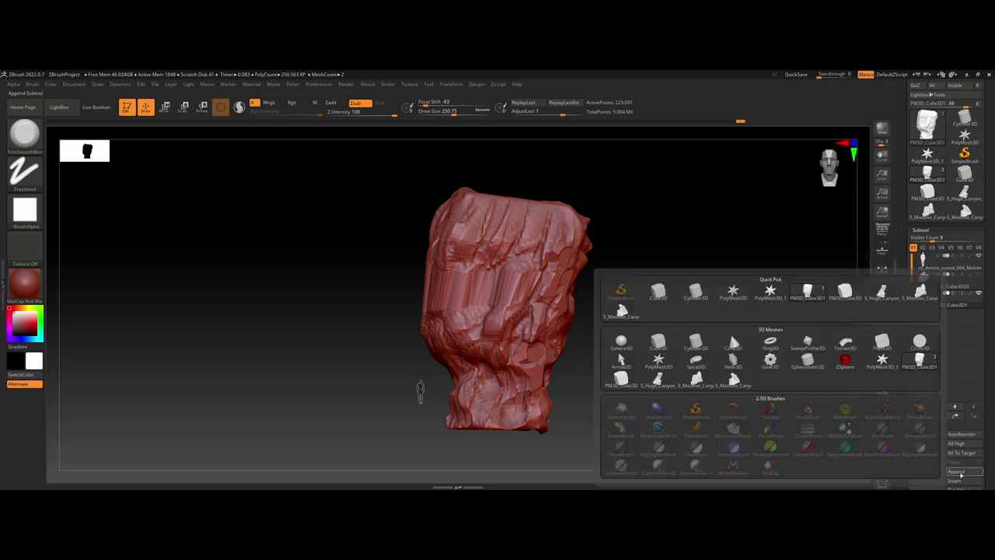
pyautogui.click(956, 471)
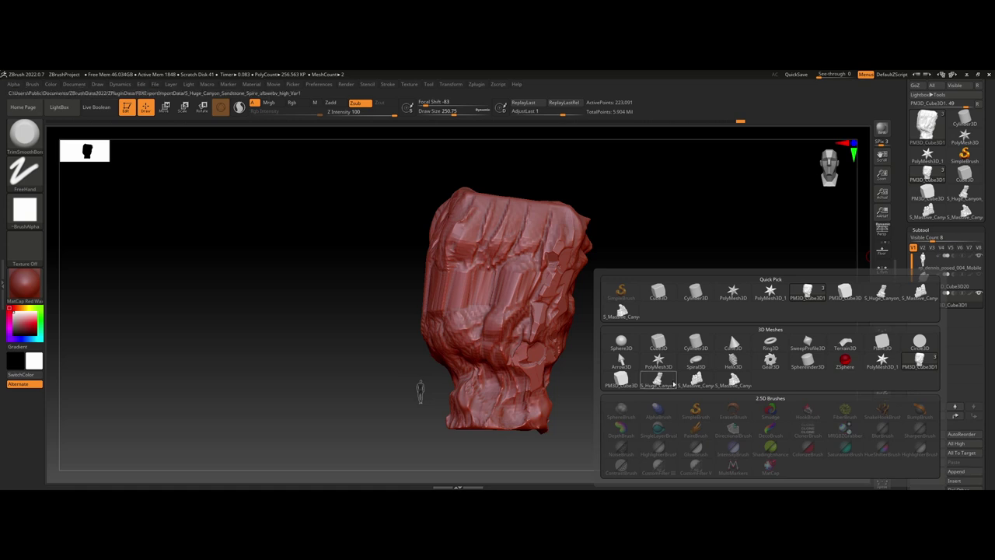
pyautogui.click(658, 380)
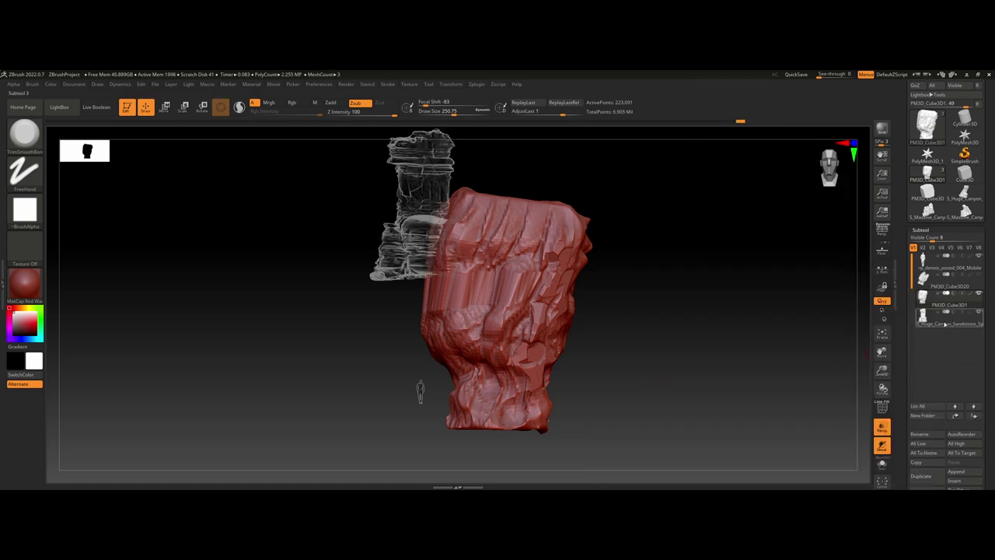
# Step: Make the sandstone spire the active subtool and move it down into the rock's narrow base
pyautogui.click(925, 317)
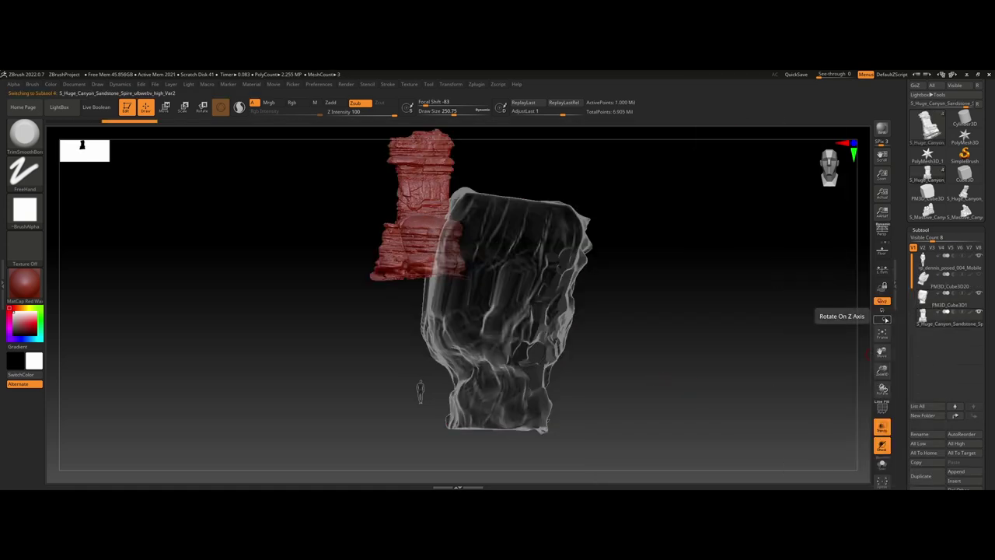
pyautogui.press('w')
pyautogui.moveTo(680, 325); pyautogui.dragTo(563, 353)
pyautogui.moveTo(384, 398); pyautogui.dragTo(426, 392)
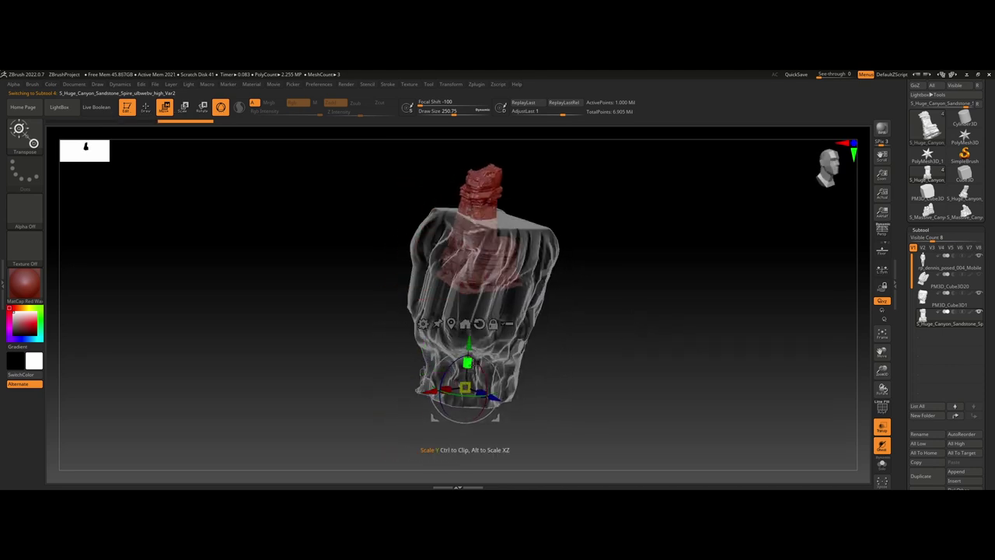
pyautogui.moveTo(466, 344); pyautogui.dragTo(460, 461)
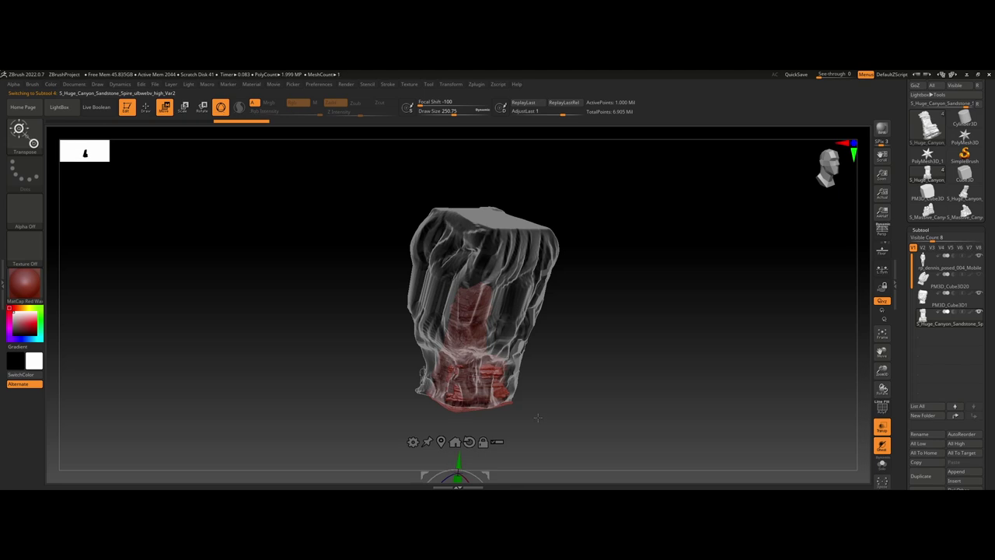
# Step: Undo the stray copy made while raising the spire, and reposition the gizmo pivot at the spire's foot
pyautogui.keyDown('alt'); pyautogui.moveTo(538, 412); pyautogui.dragTo(524, 300); pyautogui.keyUp('alt')
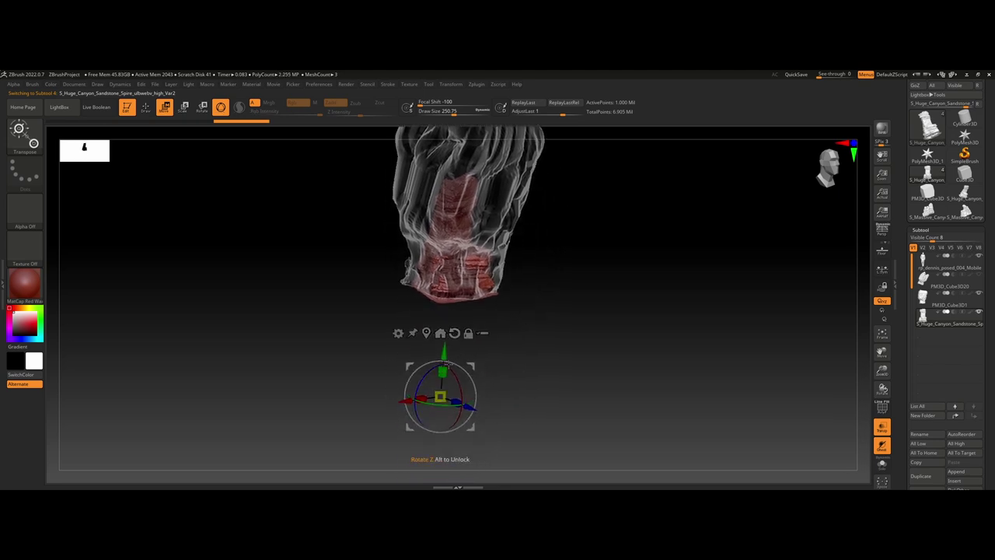
pyautogui.moveTo(446, 352); pyautogui.dragTo(447, 329)
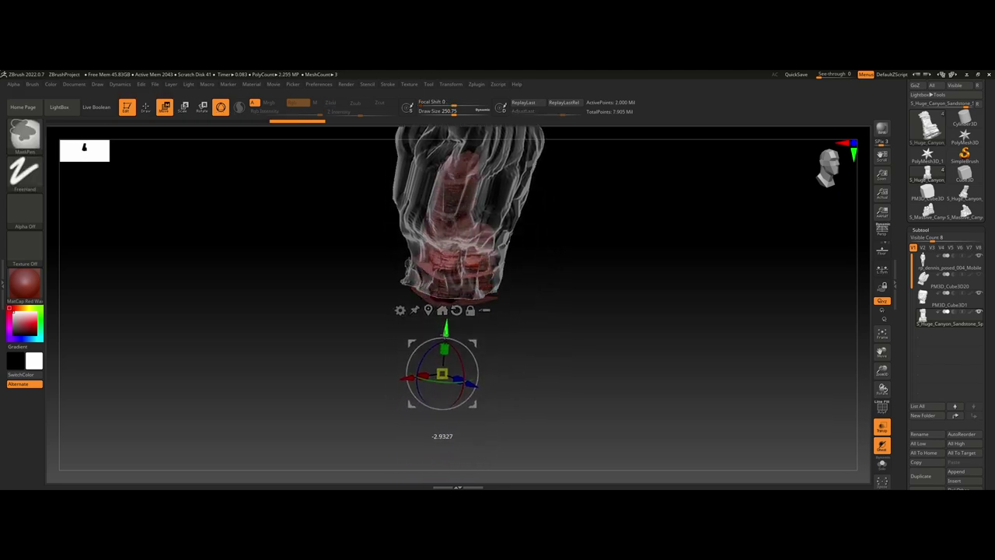
pyautogui.hotkey('ctrl', 'z')
pyautogui.moveTo(452, 365); pyautogui.dragTo(459, 258)
# Step: Scale the spire up uniformly until it fills the rock's base, and duplicate its subtool
pyautogui.moveTo(562, 316); pyautogui.dragTo(509, 316)
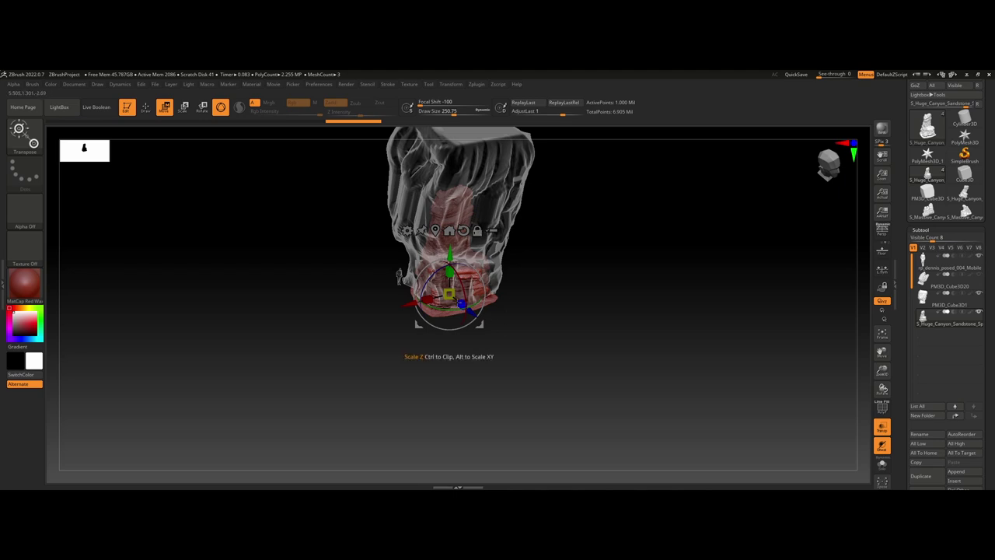
pyautogui.moveTo(449, 293); pyautogui.dragTo(583, 284)
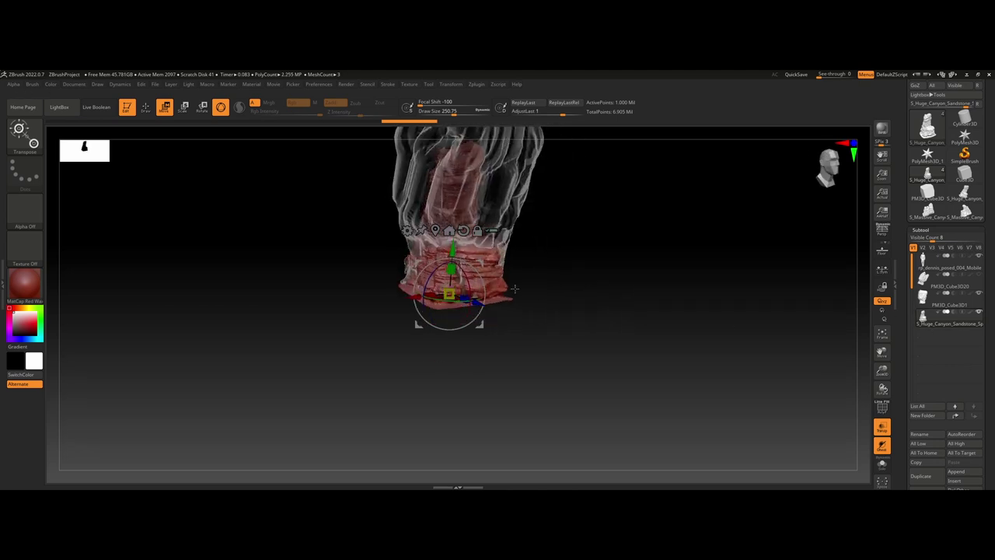
pyautogui.click(926, 479)
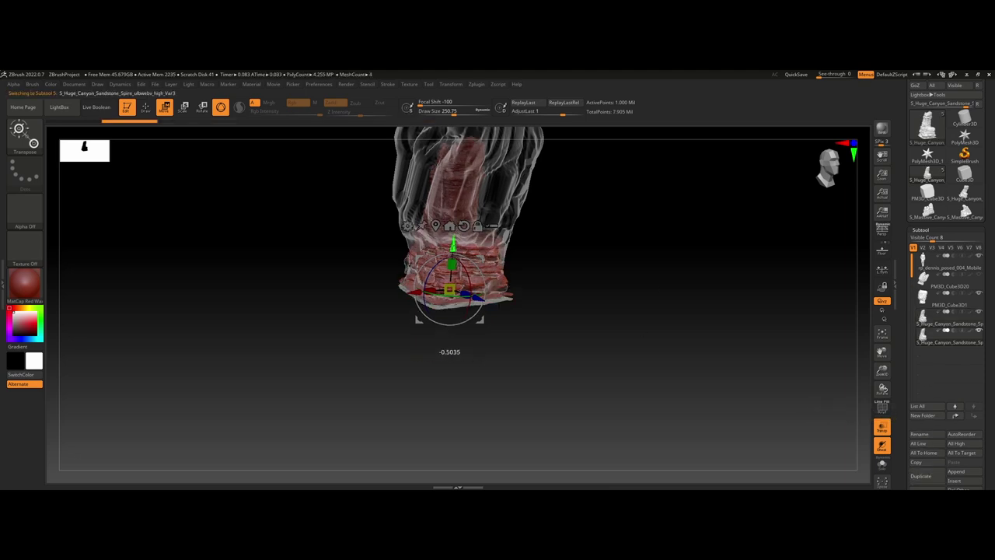
# Step: Raise the duplicated spire and shift it sideways from the original at the rock's base
pyautogui.moveTo(453, 243); pyautogui.dragTo(456, 214)
pyautogui.moveTo(408, 262); pyautogui.dragTo(377, 263)
pyautogui.moveTo(321, 275); pyautogui.dragTo(452, 293)
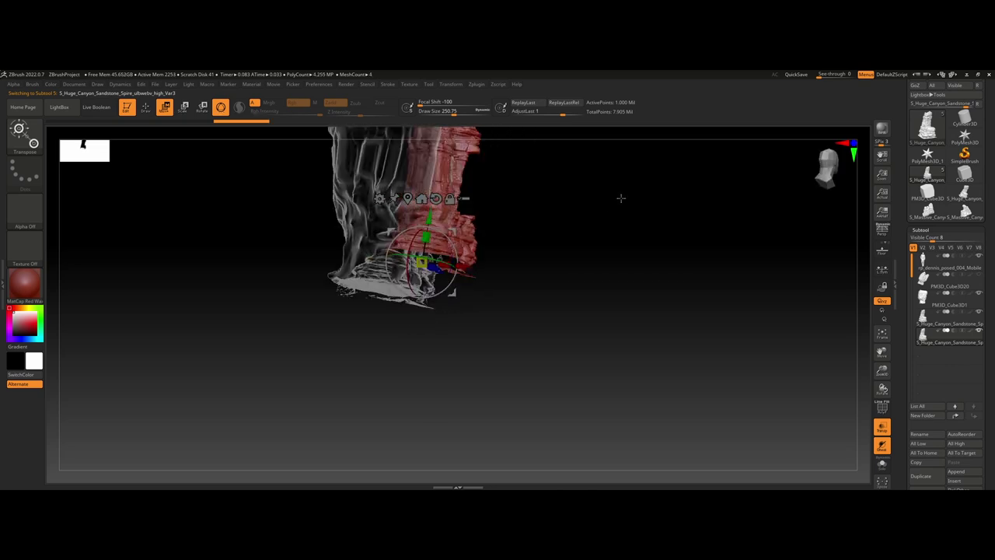
pyautogui.moveTo(620, 198); pyautogui.dragTo(547, 302)
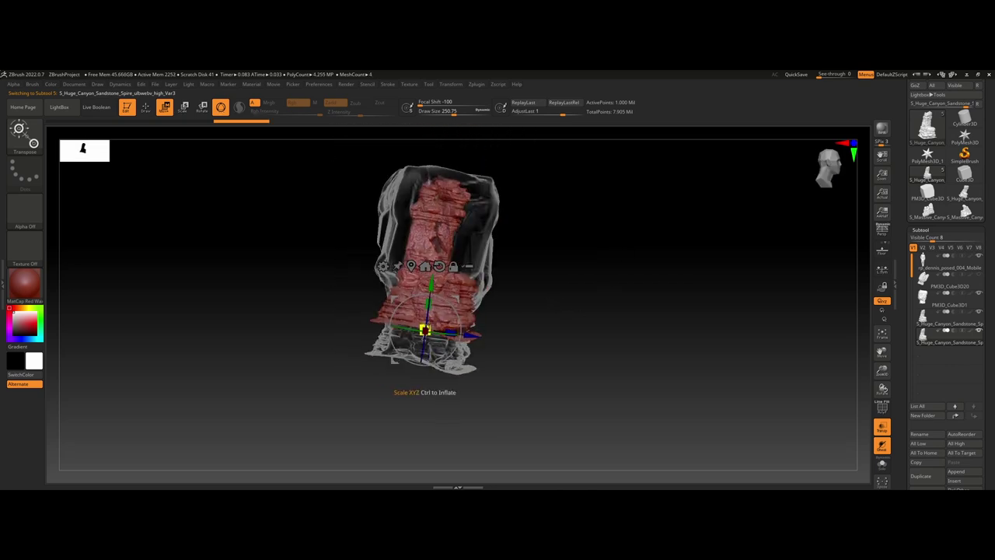
# Step: Scale the duplicated spire up uniformly, lower its foot to the rock's base and nudge it in against the rock
pyautogui.moveTo(426, 331); pyautogui.dragTo(445, 325)
pyautogui.moveTo(430, 286); pyautogui.dragTo(424, 335)
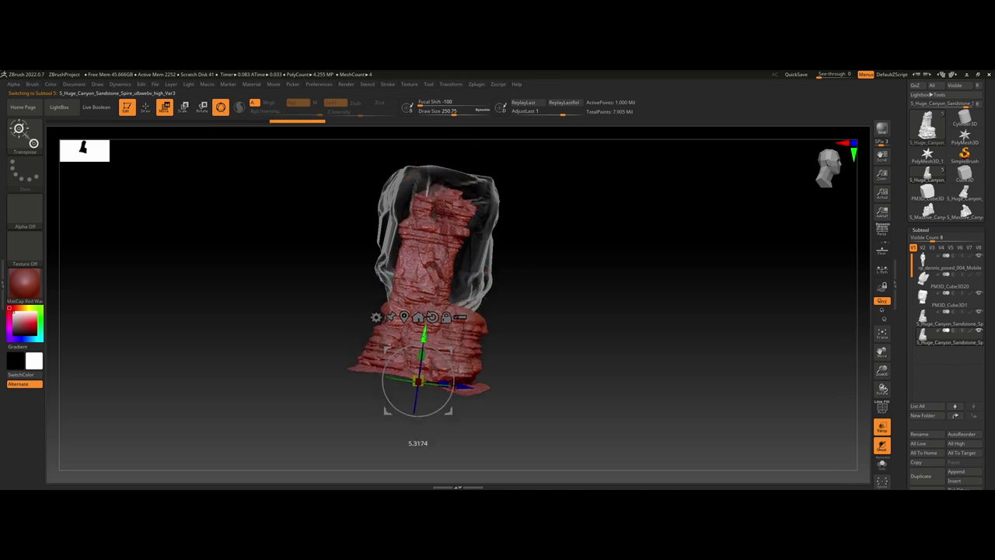
pyautogui.moveTo(583, 345)
pyautogui.mouseDown()
pyautogui.moveTo(545, 358)
pyautogui.moveTo(596, 346)
pyautogui.mouseUp()
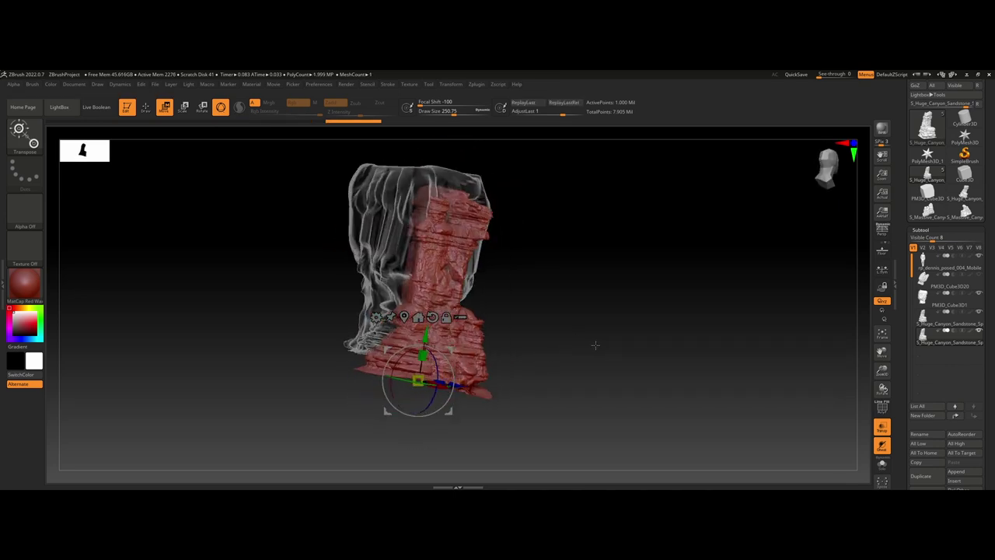
pyautogui.moveTo(454, 385); pyautogui.dragTo(455, 386)
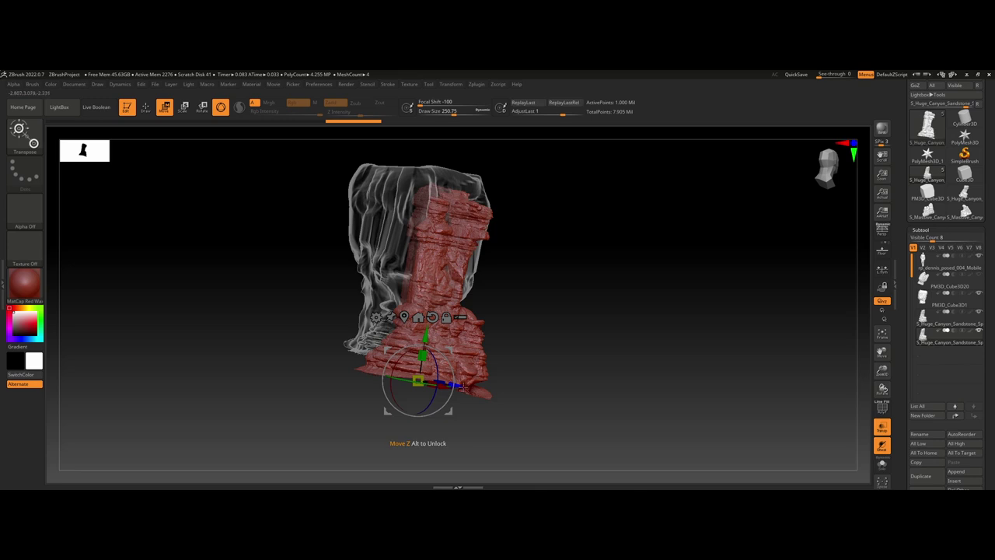
pyautogui.moveTo(458, 385); pyautogui.dragTo(448, 384)
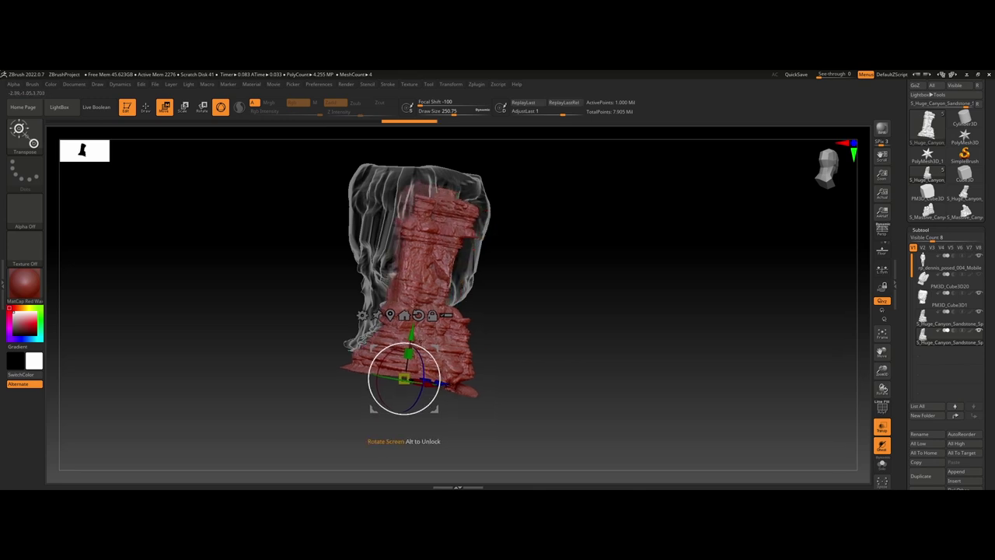
pyautogui.moveTo(410, 335); pyautogui.dragTo(410, 332)
pyautogui.moveTo(630, 346); pyautogui.dragTo(570, 343)
pyautogui.keyDown('ctrl'); pyautogui.moveTo(464, 326); pyautogui.dragTo(463, 359, button='right'); pyautogui.keyUp('ctrl')
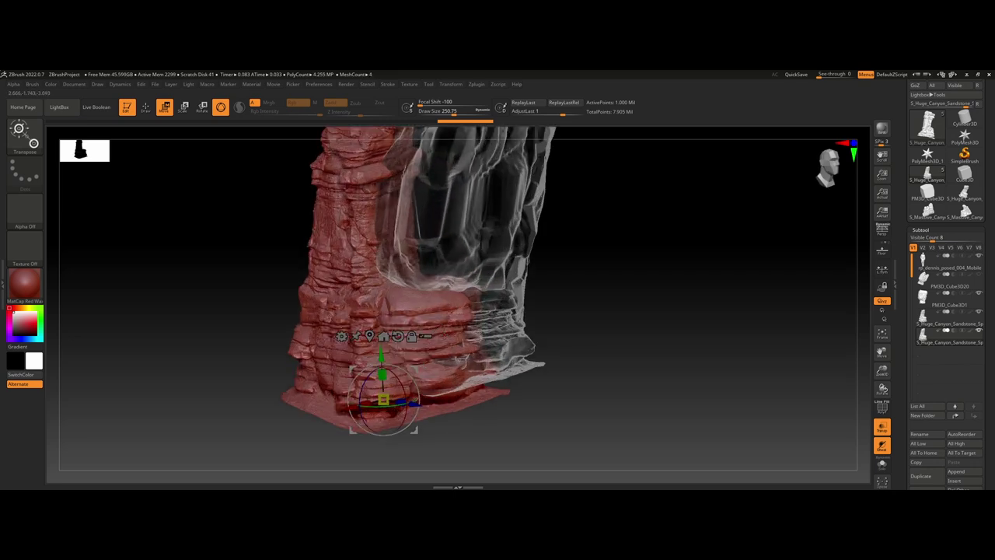
# Step: Return to draw mode with the spire seen from below and set the masking brush's stroke to Lasso
pyautogui.moveTo(601, 321)
pyautogui.mouseDown()
pyautogui.moveTo(596, 347)
pyautogui.moveTo(567, 339)
pyautogui.moveTo(584, 340)
pyautogui.moveTo(614, 223)
pyautogui.moveTo(622, 240)
pyautogui.mouseUp()
pyautogui.press('q')
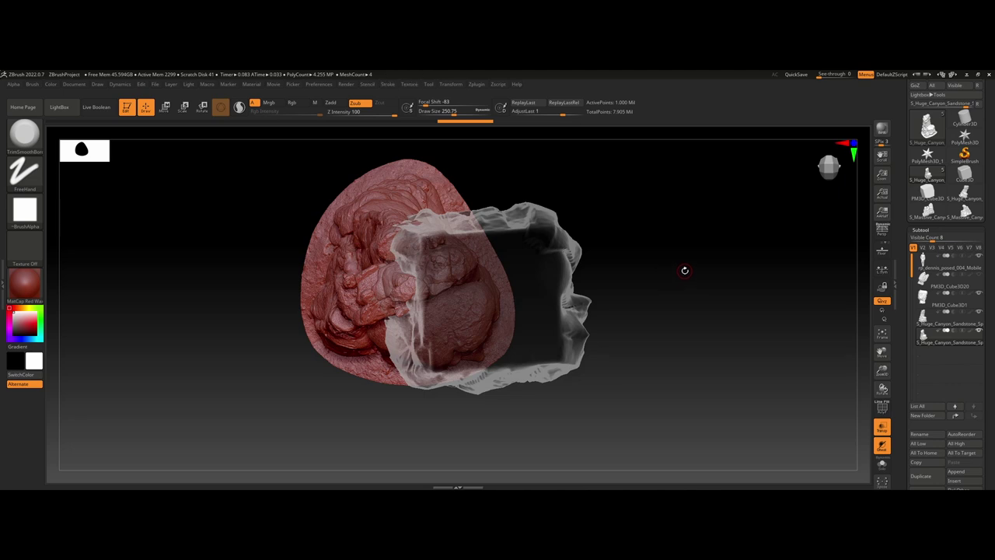
pyautogui.keyDown('alt'); pyautogui.moveTo(684, 270); pyautogui.dragTo(724, 296); pyautogui.keyUp('alt')
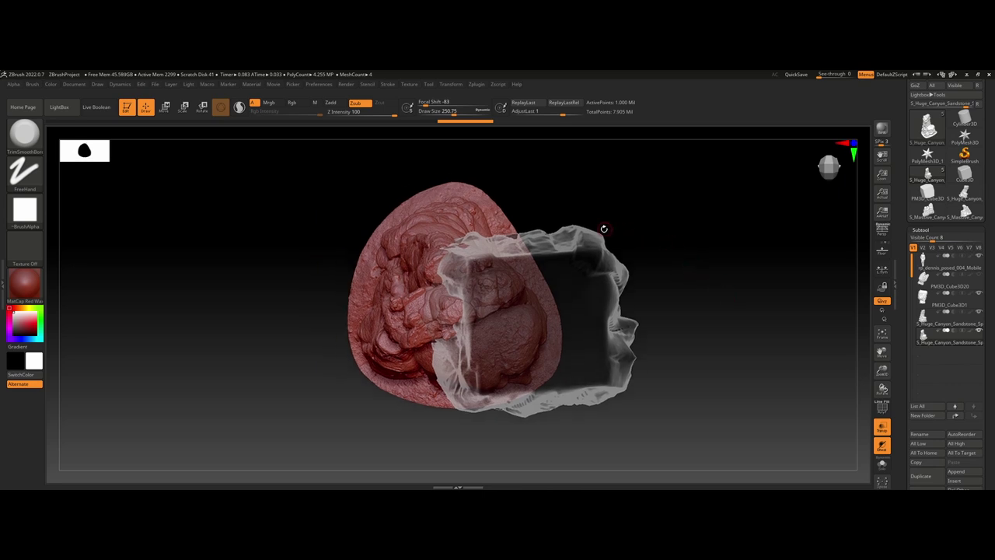
pyautogui.press('ctrl')
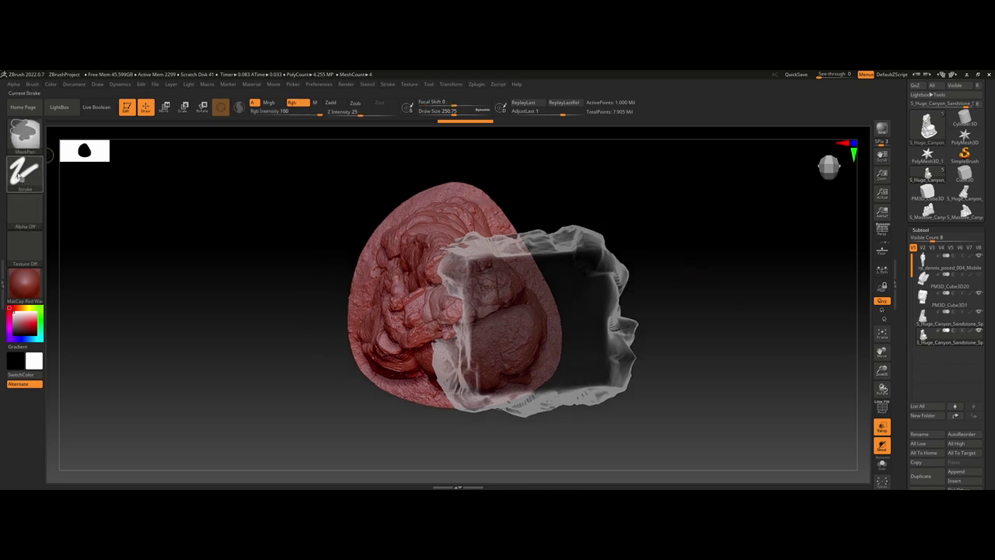
pyautogui.click(21, 173)
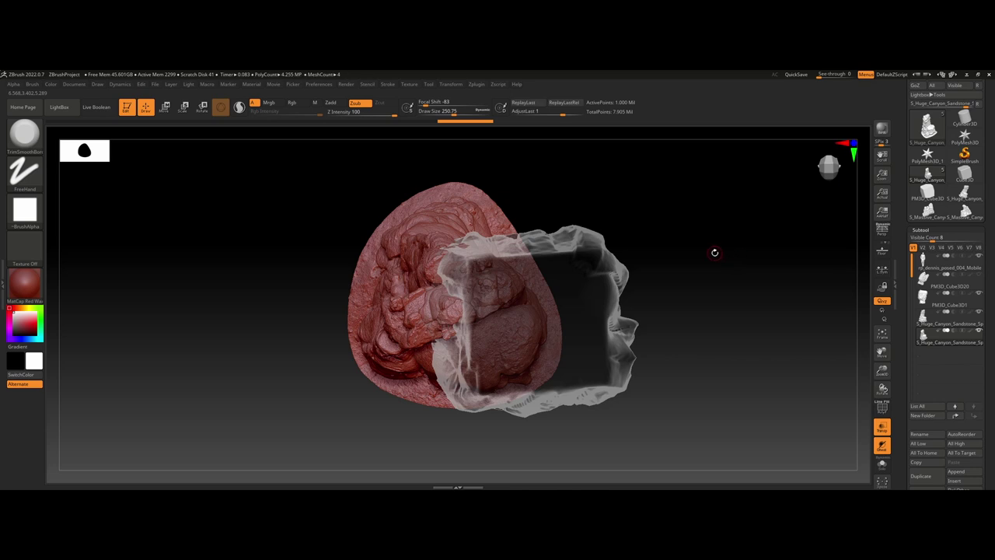
pyautogui.press('ctrl')
pyautogui.click(26, 180)
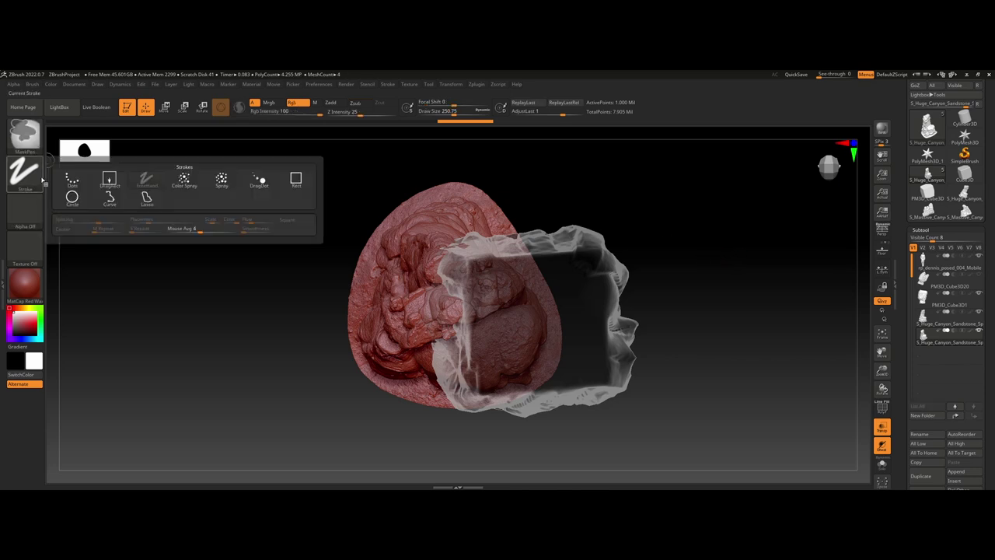
pyautogui.click(147, 198)
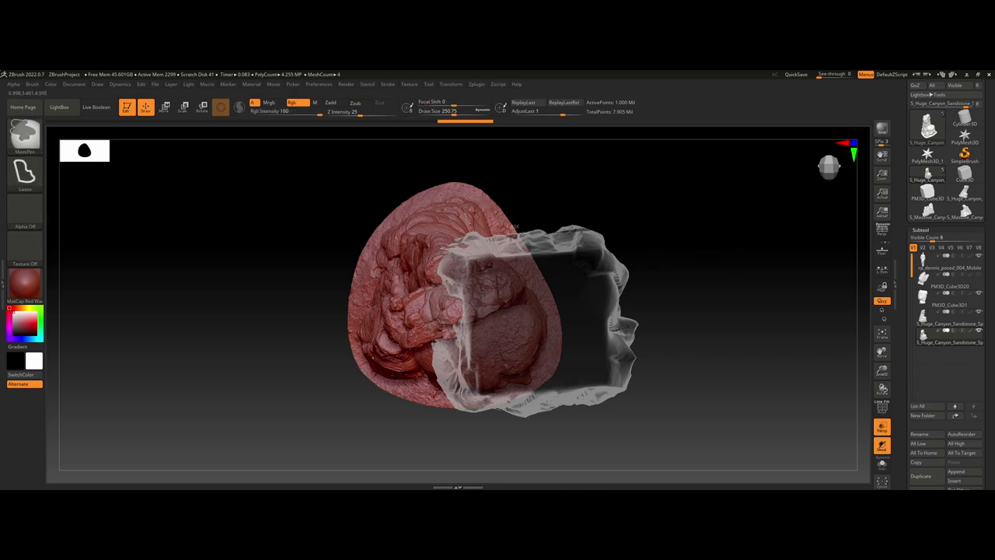
# Step: Lasso-mask the part of the spire overlapping the rock from below and turn it into its own polygroup
pyautogui.moveTo(511, 243)
pyautogui.keyDown('ctrl'); pyautogui.mouseDown()
pyautogui.moveTo(477, 243)
pyautogui.moveTo(443, 281)
pyautogui.moveTo(459, 334)
pyautogui.moveTo(445, 372)
pyautogui.moveTo(466, 404)
pyautogui.moveTo(572, 408)
pyautogui.moveTo(642, 381)
pyautogui.moveTo(675, 298)
pyautogui.mouseUp(); pyautogui.keyUp('ctrl')
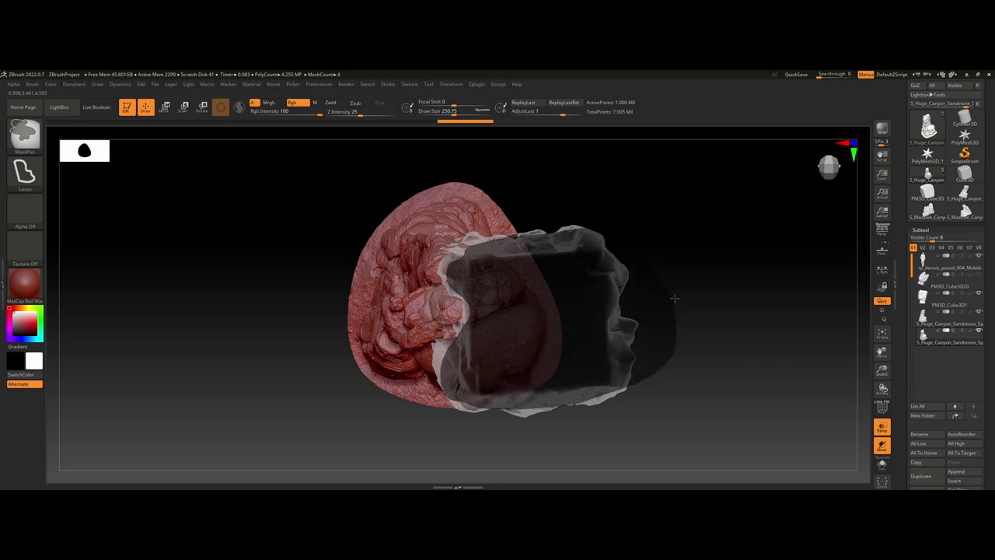
pyautogui.keyDown('ctrl'); pyautogui.moveTo(612, 197); pyautogui.dragTo(622, 212); pyautogui.keyUp('ctrl')
pyautogui.press('shift')
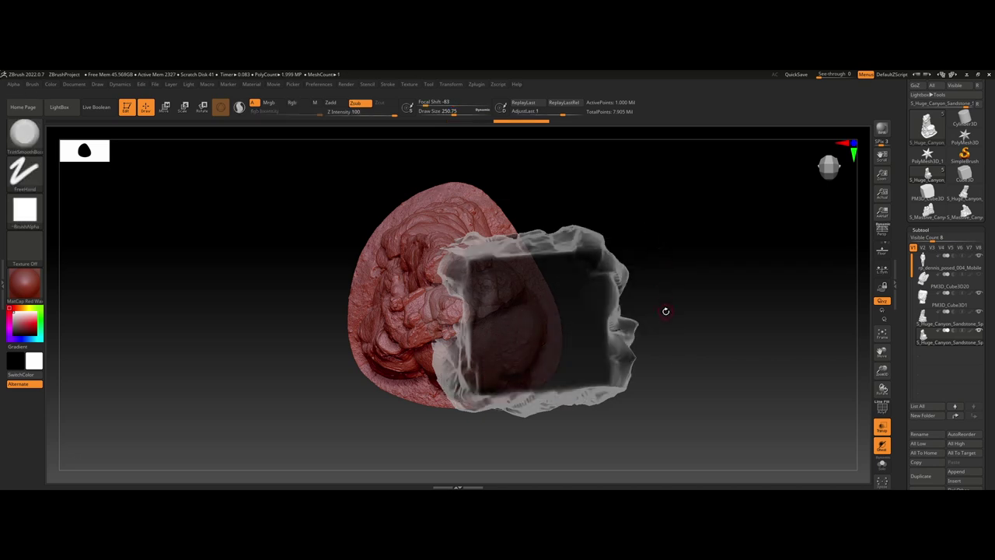
pyautogui.moveTo(665, 312)
pyautogui.mouseDown()
pyautogui.moveTo(664, 275)
pyautogui.moveTo(666, 308)
pyautogui.mouseUp()
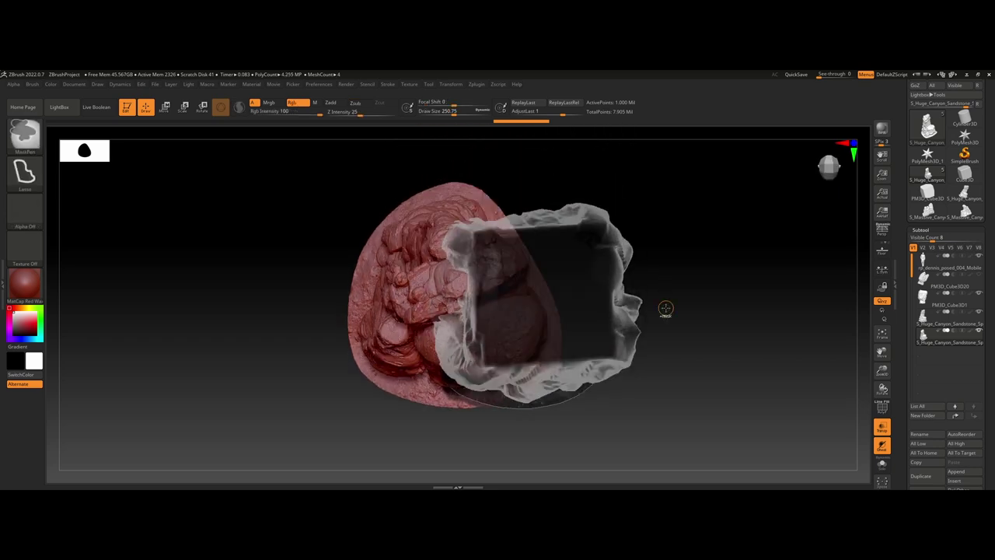
pyautogui.press('shift')
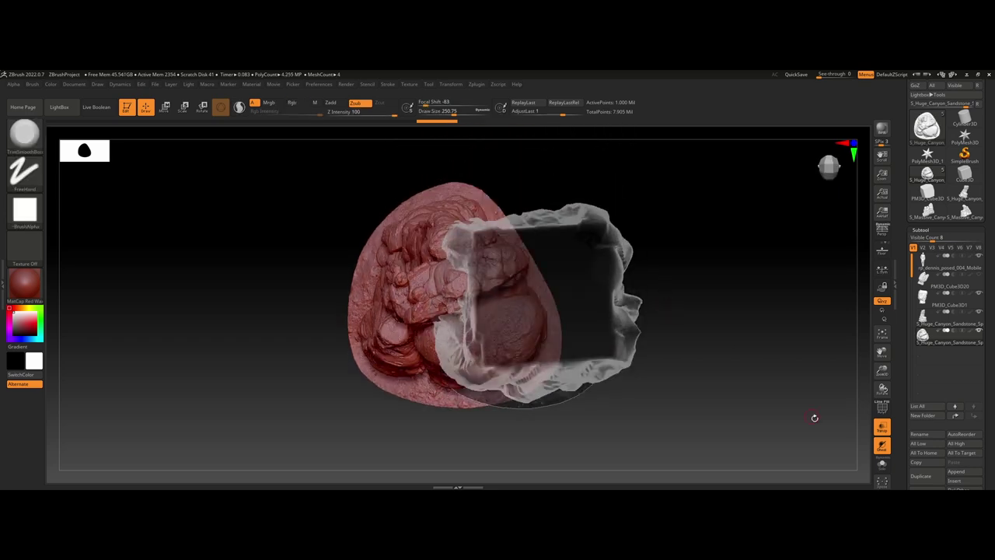
# Step: Examine the spire's polygroup split with the polyframe display switched on temporarily
pyautogui.click(886, 411)
pyautogui.keyDown('ctrl'); pyautogui.moveTo(457, 254); pyautogui.dragTo(520, 213, button='right'); pyautogui.keyUp('ctrl')
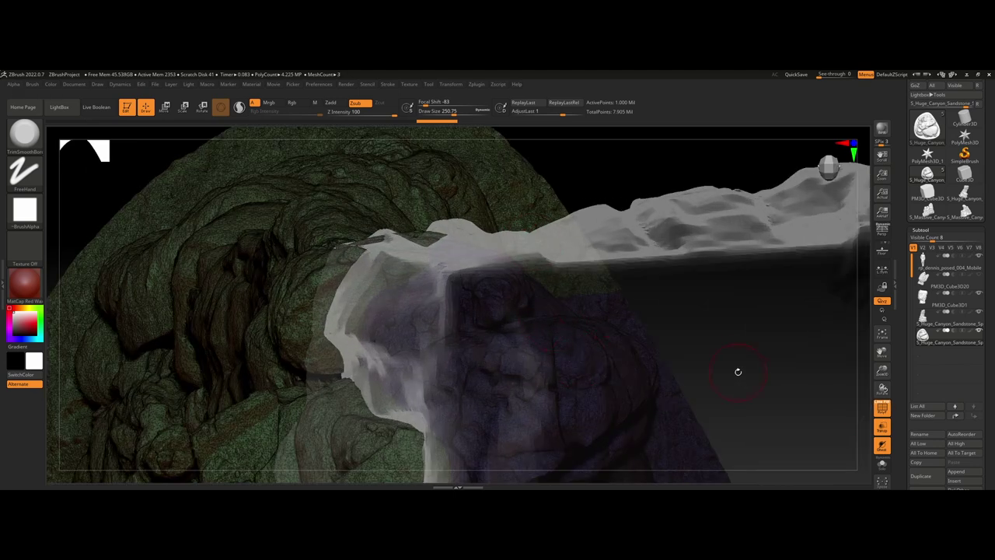
pyautogui.keyDown('ctrl'); pyautogui.moveTo(738, 372); pyautogui.dragTo(793, 432, button='right'); pyautogui.keyUp('ctrl')
pyautogui.click(884, 417)
pyautogui.keyDown('alt'); pyautogui.moveTo(353, 350); pyautogui.dragTo(342, 330, button='right'); pyautogui.keyUp('alt')
pyautogui.moveTo(343, 331); pyautogui.dragTo(347, 326)
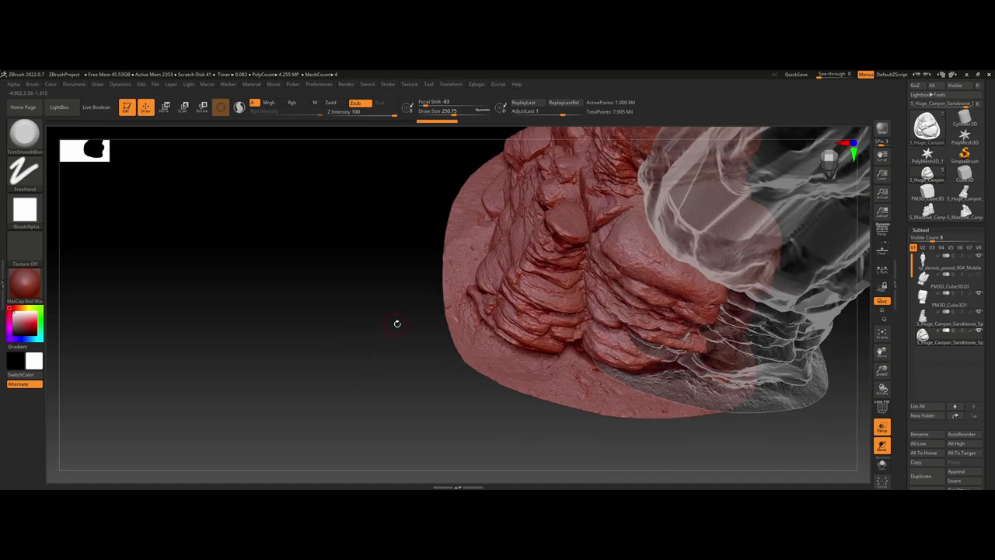
# Step: Isolate the spire's outer polygroup to inspect its cut edge, and restore the whole mesh's visibility
pyautogui.press('ctrl')
pyautogui.hotkey('ctrl', 'shift')
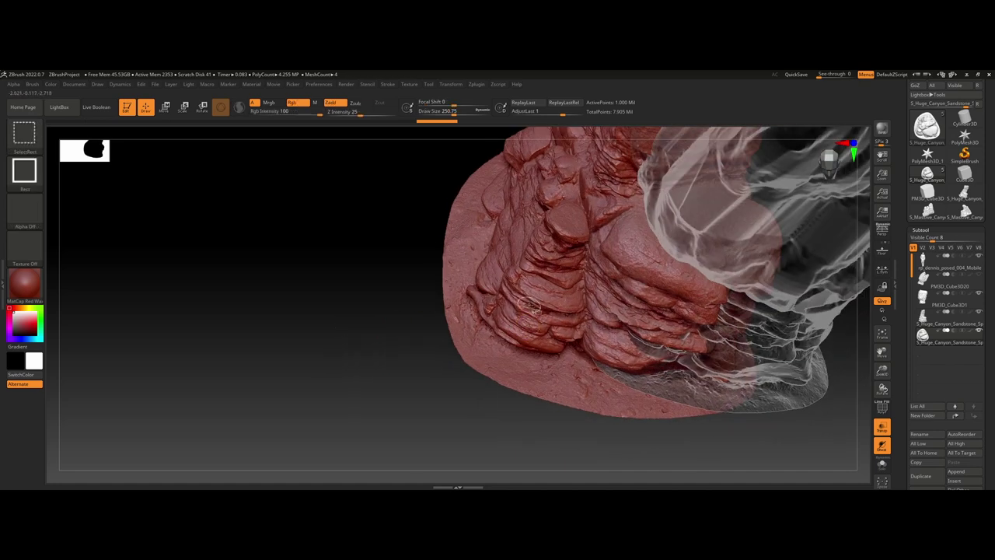
pyautogui.keyDown('ctrl'); pyautogui.keyDown('shift'); pyautogui.click(530, 306); pyautogui.keyUp('shift'); pyautogui.keyUp('ctrl')
pyautogui.moveTo(367, 331)
pyautogui.mouseDown()
pyautogui.moveTo(346, 329)
pyautogui.moveTo(358, 296)
pyautogui.moveTo(653, 199)
pyautogui.mouseUp()
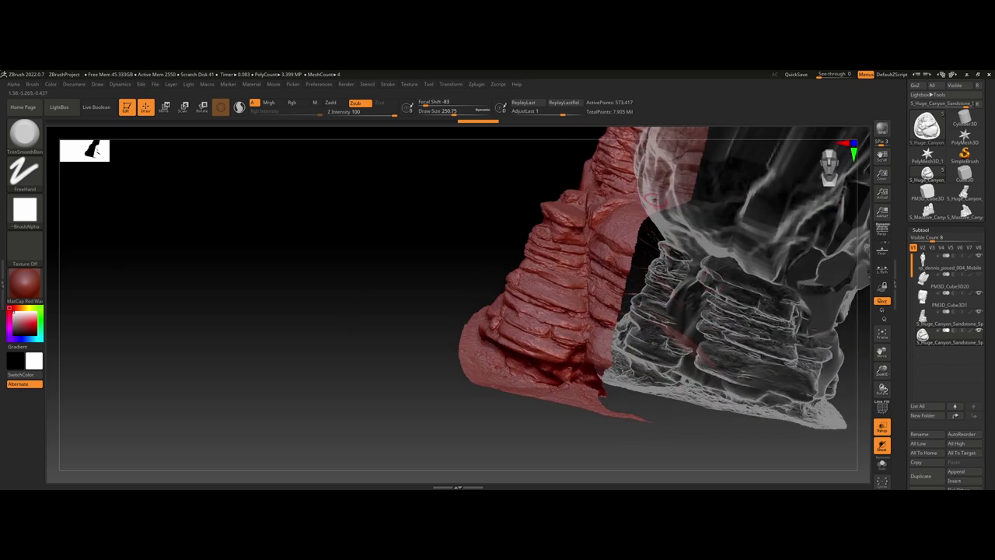
pyautogui.press('ctrl')
pyautogui.keyDown('ctrl'); pyautogui.keyDown('shift'); pyautogui.click(653, 238); pyautogui.keyUp('shift'); pyautogui.keyUp('ctrl')
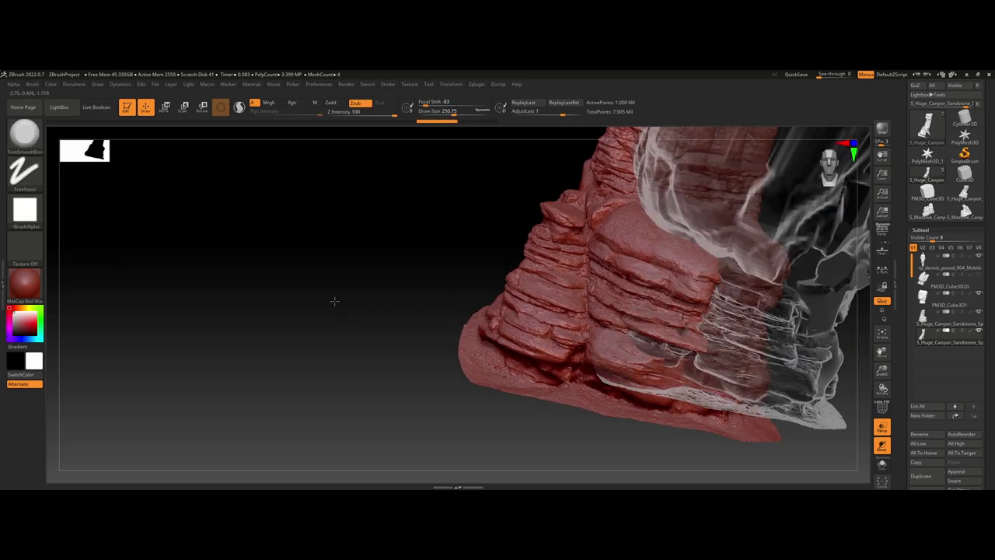
# Step: Merge the spire's polygroups back into a single one, checking them in the polyframe display
pyautogui.keyDown('alt'); pyautogui.moveTo(335, 300); pyautogui.dragTo(298, 303); pyautogui.keyUp('alt')
pyautogui.click(882, 407)
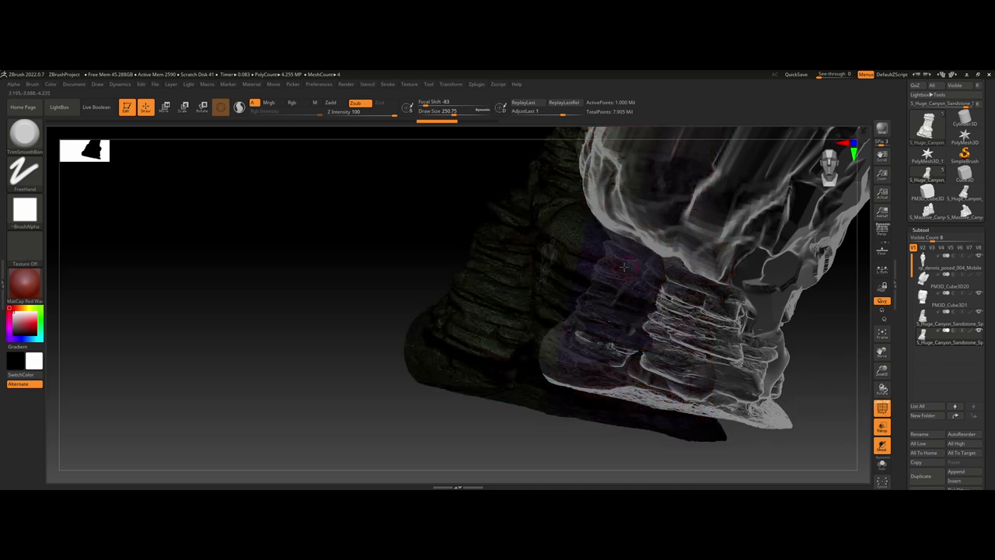
pyautogui.press('ctrl')
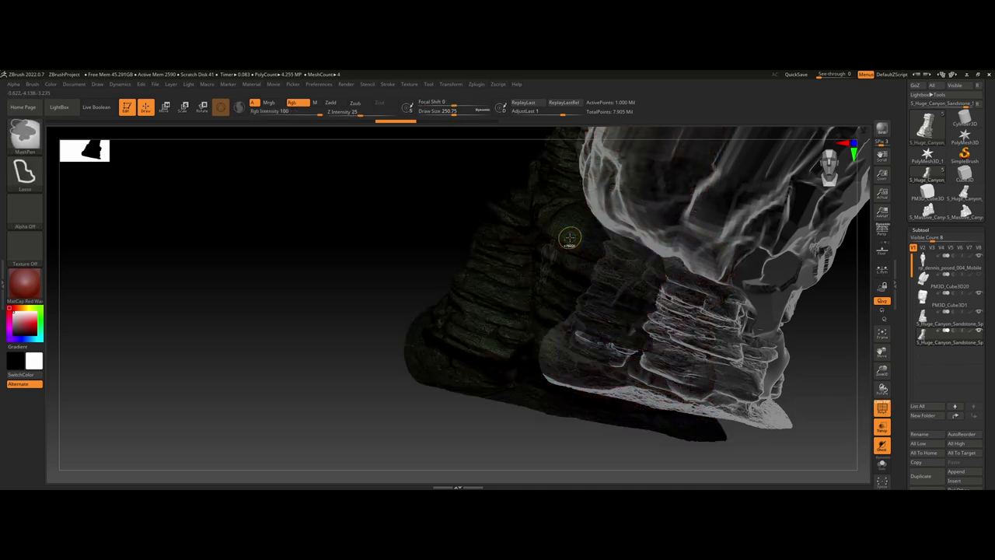
pyautogui.hotkey('ctrl', 'w')
pyautogui.click(880, 412)
# Step: Lasso-mask the upper part of the duplicated spire that is embedded in the rock
pyautogui.moveTo(809, 381)
pyautogui.keyDown('alt'); pyautogui.mouseDown()
pyautogui.moveTo(689, 360)
pyautogui.moveTo(775, 316)
pyautogui.moveTo(733, 248)
pyautogui.mouseUp(); pyautogui.keyUp('alt')
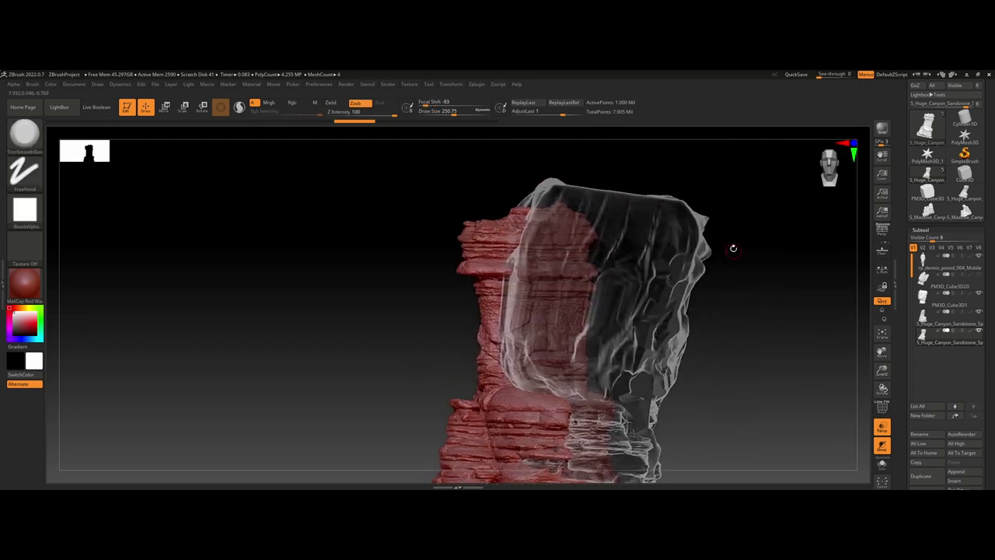
pyautogui.press('ctrl')
pyautogui.moveTo(523, 224)
pyautogui.keyDown('ctrl'); pyautogui.mouseDown()
pyautogui.moveTo(509, 265)
pyautogui.moveTo(512, 352)
pyautogui.moveTo(579, 417)
pyautogui.moveTo(614, 474)
pyautogui.moveTo(754, 358)
pyautogui.moveTo(712, 187)
pyautogui.mouseUp(); pyautogui.keyUp('ctrl')
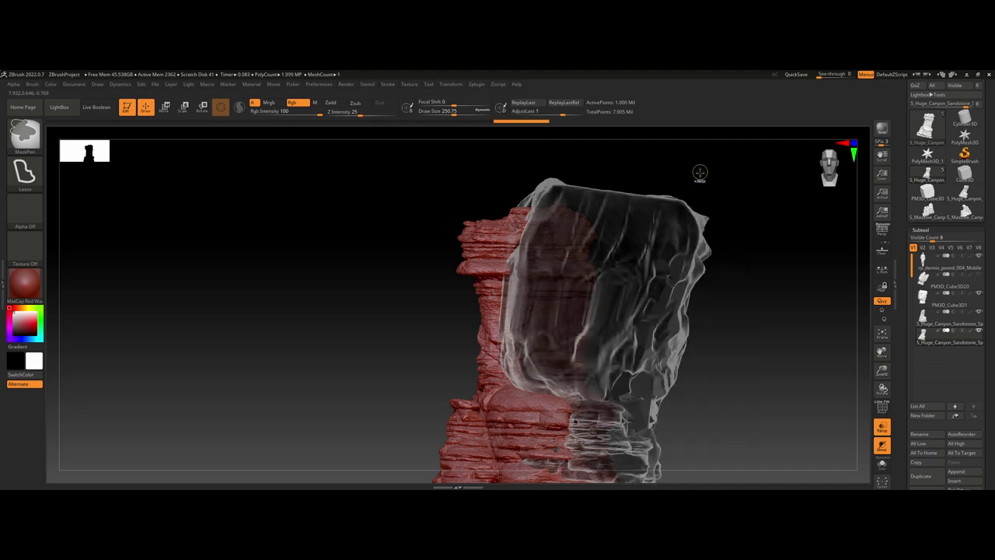
pyautogui.moveTo(513, 233)
pyautogui.keyDown('ctrl'); pyautogui.mouseDown()
pyautogui.moveTo(509, 356)
pyautogui.moveTo(519, 385)
pyautogui.moveTo(430, 400)
pyautogui.mouseUp(); pyautogui.keyUp('ctrl')
pyautogui.moveTo(810, 406)
pyautogui.mouseDown()
pyautogui.moveTo(804, 318)
pyautogui.moveTo(749, 351)
pyautogui.moveTo(739, 345)
pyautogui.mouseUp()
# Step: Try to extend the lasso mask over the spire's lower base where it meets the rock
pyautogui.moveTo(455, 412)
pyautogui.keyDown('ctrl'); pyautogui.mouseDown()
pyautogui.moveTo(555, 387)
pyautogui.moveTo(462, 302)
pyautogui.moveTo(461, 312)
pyautogui.mouseUp(); pyautogui.keyUp('ctrl')
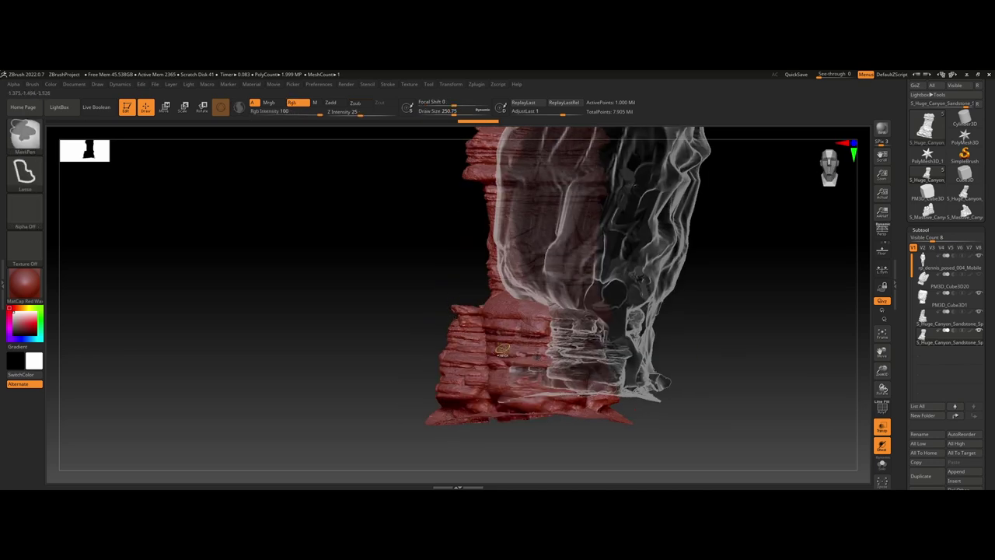
pyautogui.moveTo(514, 335)
pyautogui.keyDown('ctrl'); pyautogui.mouseDown()
pyautogui.moveTo(545, 377)
pyautogui.moveTo(536, 379)
pyautogui.mouseUp(); pyautogui.keyUp('ctrl')
pyautogui.moveTo(418, 339); pyautogui.dragTo(394, 331)
pyautogui.keyDown('ctrl'); pyautogui.click(393, 332); pyautogui.keyUp('ctrl')
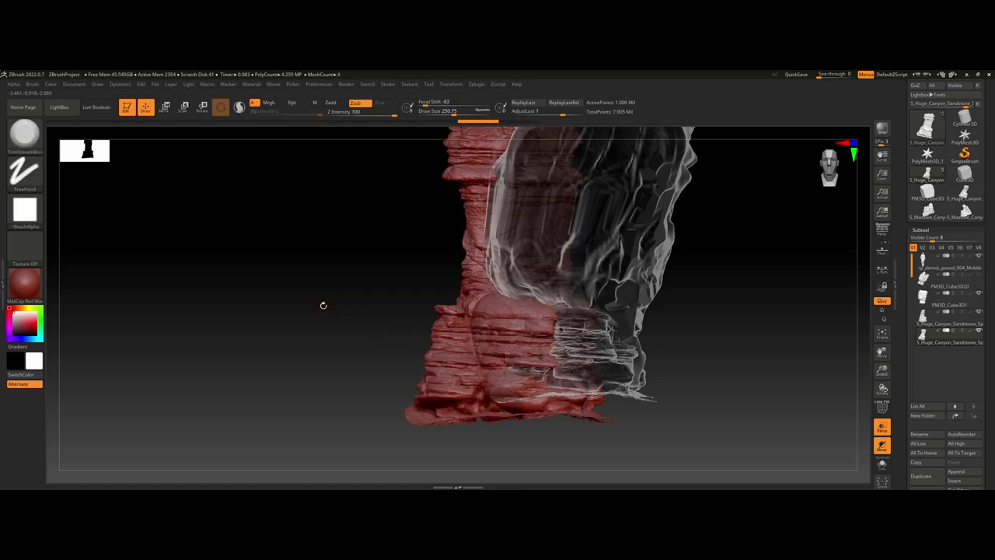
pyautogui.moveTo(323, 306); pyautogui.dragTo(483, 325)
pyautogui.moveTo(581, 420)
pyautogui.mouseDown()
pyautogui.moveTo(624, 327)
pyautogui.moveTo(681, 326)
pyautogui.moveTo(658, 357)
pyautogui.moveTo(759, 314)
pyautogui.moveTo(780, 342)
pyautogui.moveTo(791, 301)
pyautogui.moveTo(782, 300)
pyautogui.mouseUp()
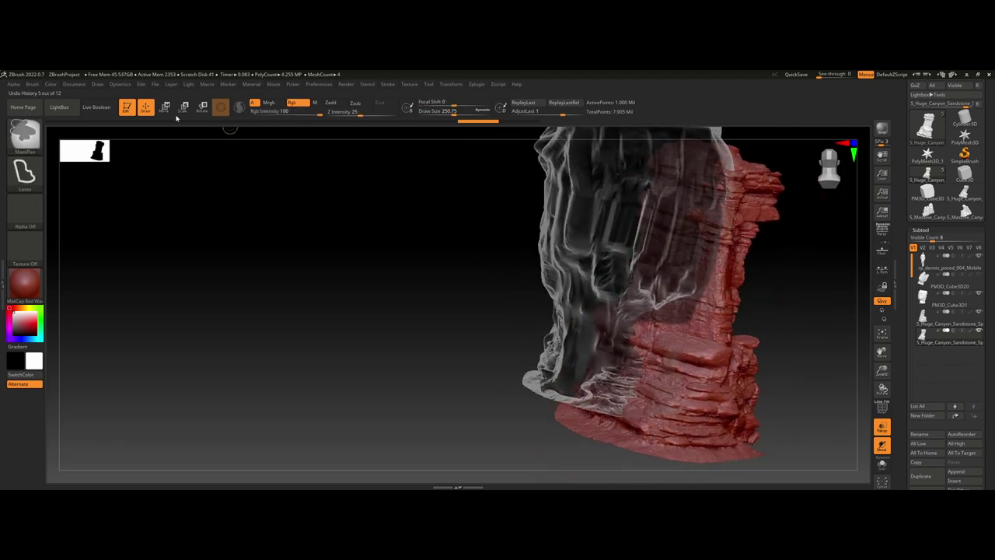
# Step: Set the mask stroke to FreeHand and paint the mask further along the spire's embedded rear side
pyautogui.keyDown('ctrl'); pyautogui.click(24, 173); pyautogui.keyUp('ctrl')
pyautogui.keyDown('ctrl'); pyautogui.click(147, 182); pyautogui.keyUp('ctrl')
pyautogui.moveTo(704, 328)
pyautogui.keyDown('ctrl'); pyautogui.mouseDown()
pyautogui.moveTo(674, 326)
pyautogui.moveTo(679, 315)
pyautogui.mouseUp(); pyautogui.keyUp('ctrl')
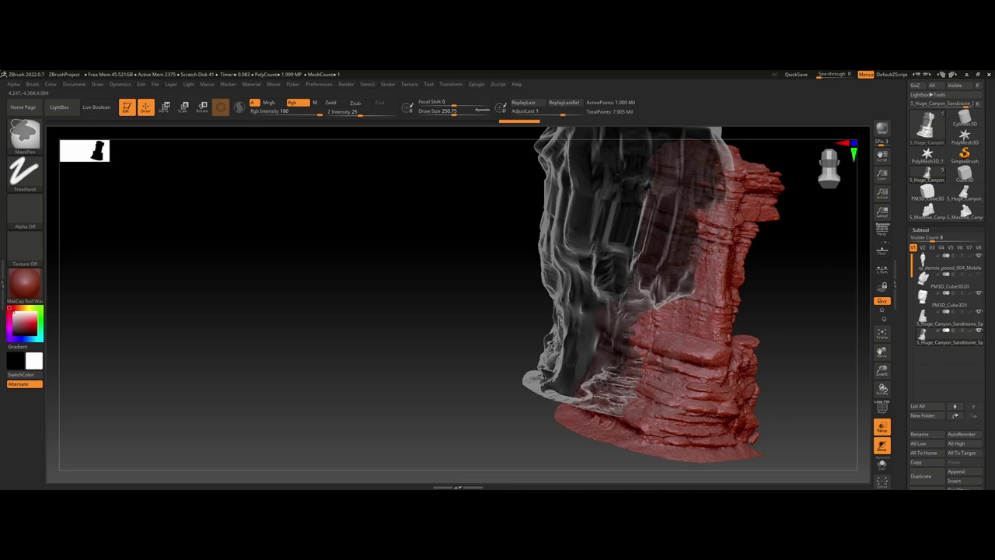
pyautogui.moveTo(793, 208)
pyautogui.mouseDown()
pyautogui.moveTo(811, 198)
pyautogui.moveTo(670, 269)
pyautogui.moveTo(655, 288)
pyautogui.moveTo(661, 300)
pyautogui.moveTo(682, 288)
pyautogui.moveTo(669, 262)
pyautogui.mouseUp()
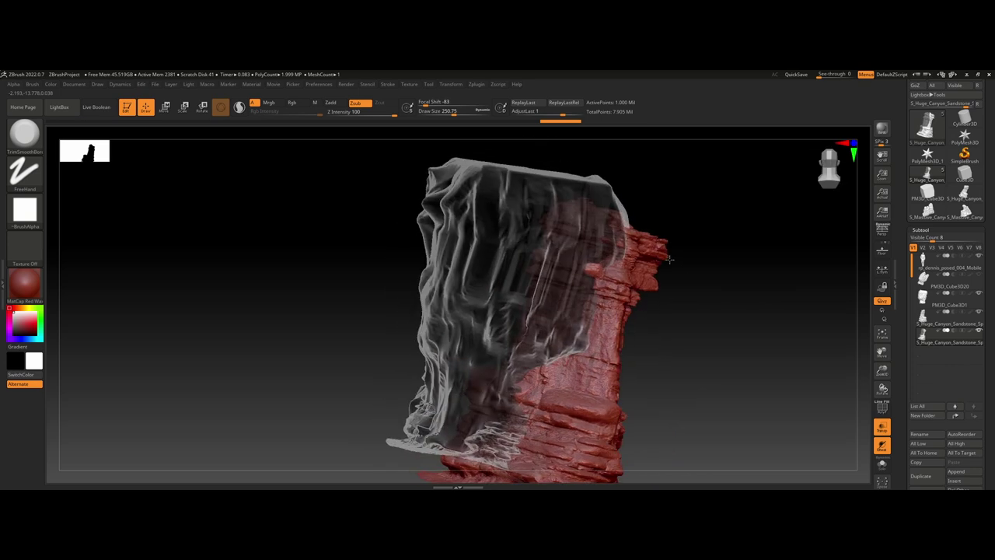
# Step: Turn the masked area into its own polygroup and hide it, leaving only the spire's outer part visible
pyautogui.press('ctrl')
pyautogui.hotkey('ctrl', 'w')
pyautogui.hotkey('ctrl', 'shift')
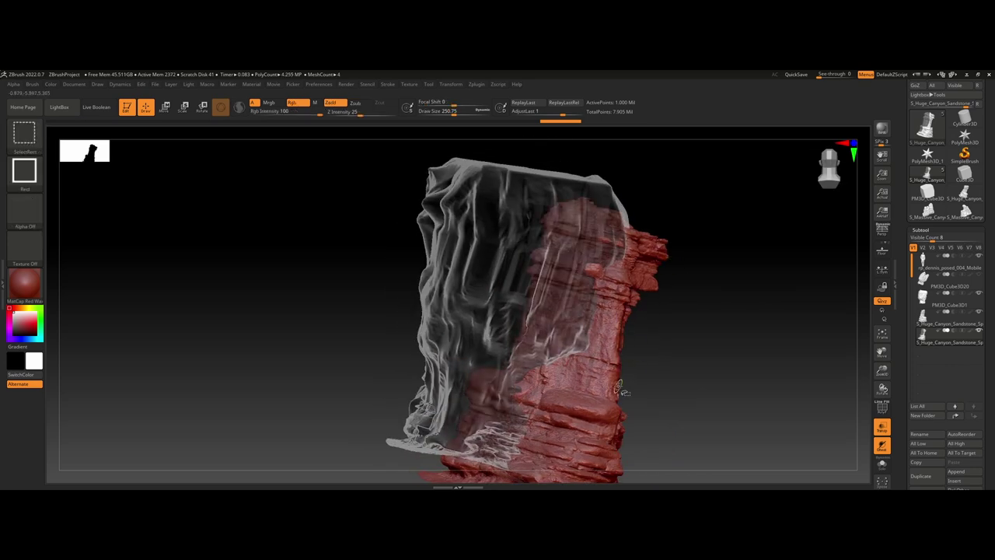
pyautogui.keyDown('ctrl'); pyautogui.keyDown('shift'); pyautogui.click(602, 378); pyautogui.keyUp('shift'); pyautogui.keyUp('ctrl')
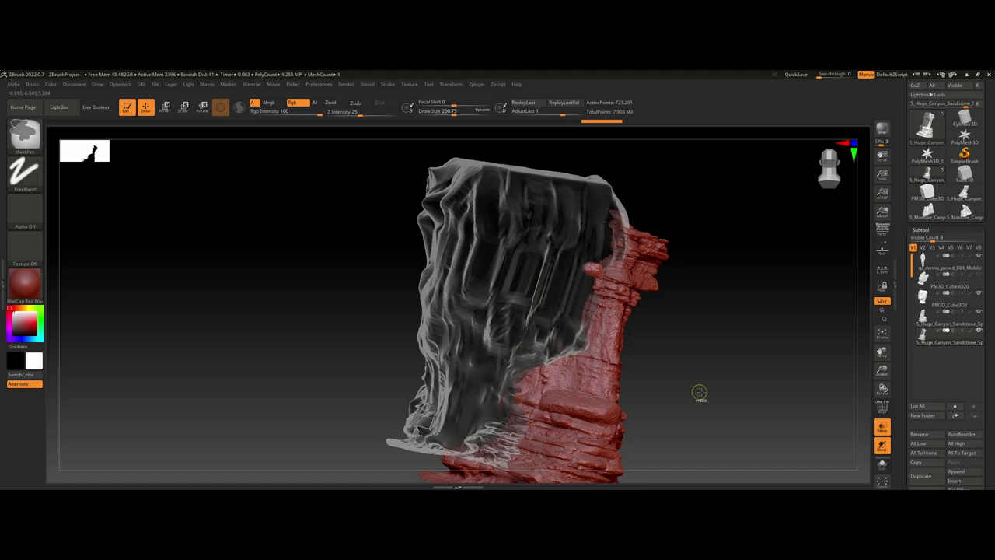
pyautogui.moveTo(699, 393)
pyautogui.keyDown('alt'); pyautogui.mouseDown()
pyautogui.moveTo(710, 324)
pyautogui.moveTo(643, 329)
pyautogui.mouseUp(); pyautogui.keyUp('alt')
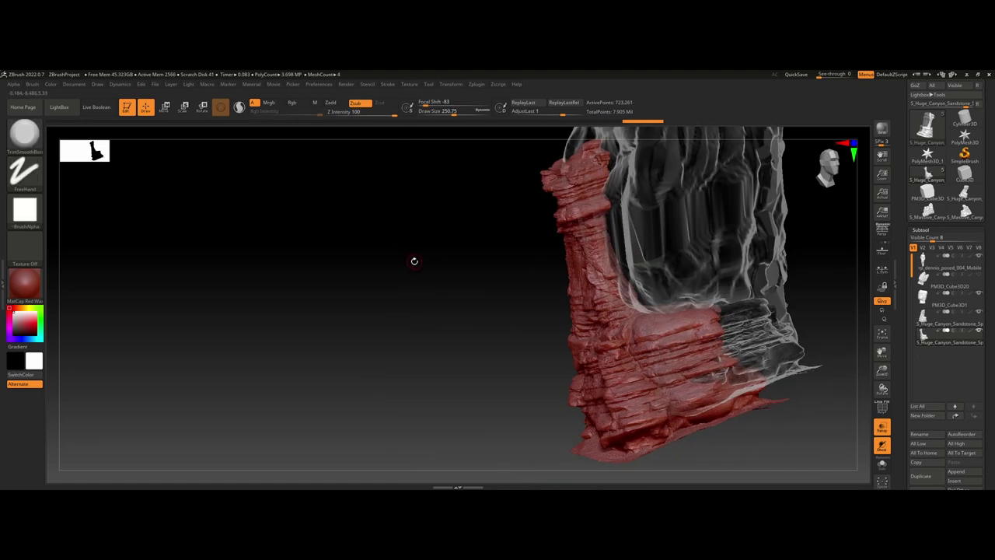
pyautogui.moveTo(414, 261); pyautogui.dragTo(377, 309)
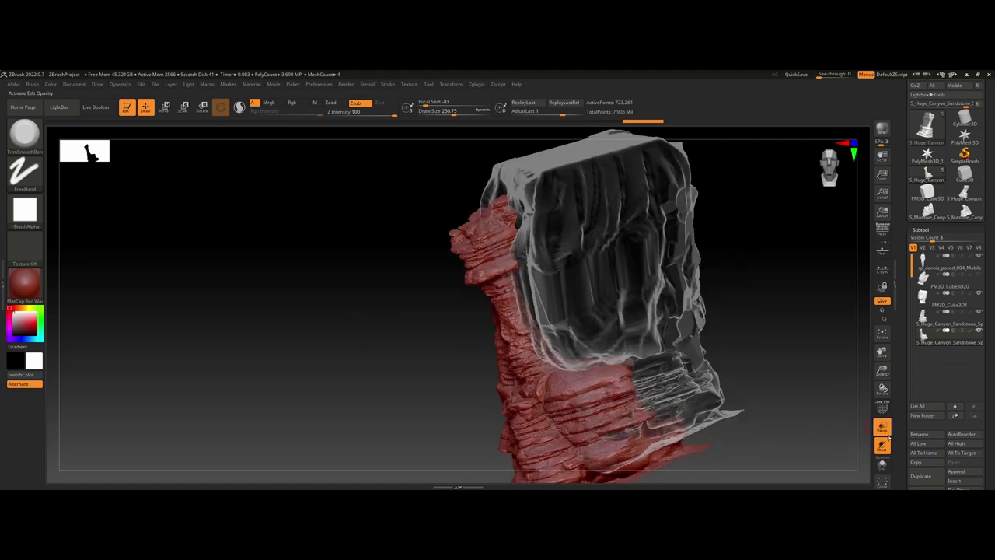
# Step: Delete the hidden embedded geometry of the duplicated spire
pyautogui.moveTo(899, 442); pyautogui.dragTo(902, 331)
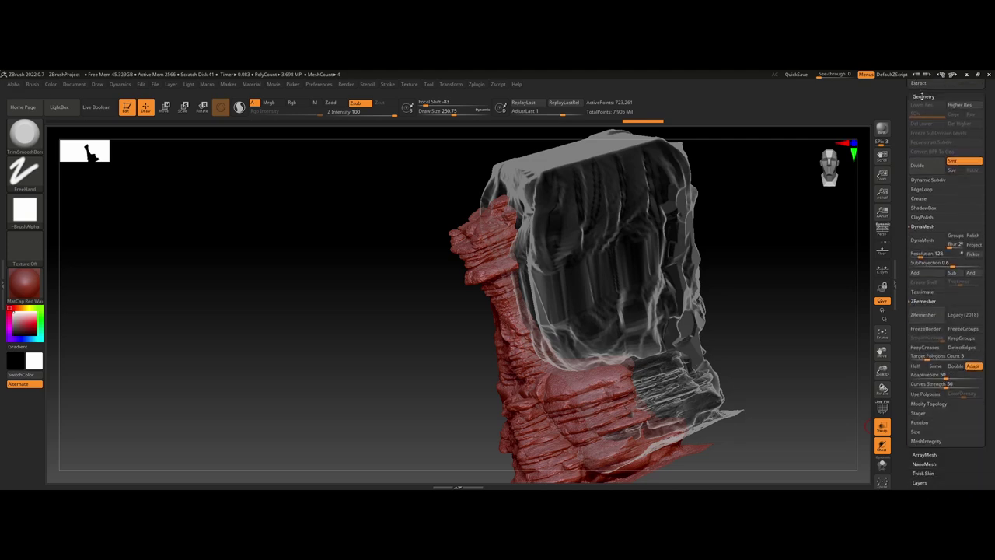
pyautogui.keyDown('shift'); pyautogui.click(929, 404); pyautogui.keyUp('shift')
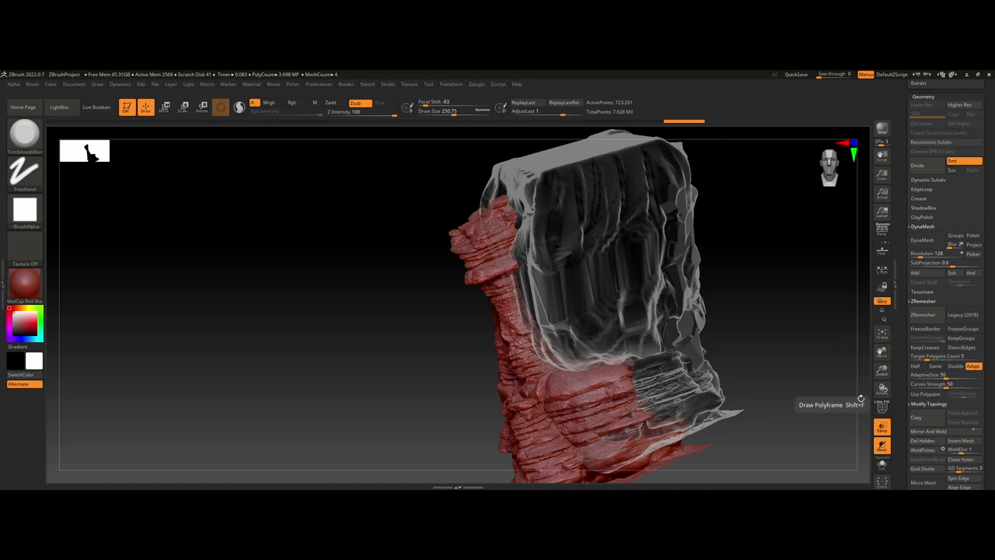
pyautogui.moveTo(772, 359); pyautogui.dragTo(478, 334)
pyautogui.moveTo(785, 337)
pyautogui.mouseDown()
pyautogui.moveTo(748, 326)
pyautogui.moveTo(775, 324)
pyautogui.moveTo(757, 360)
pyautogui.moveTo(777, 343)
pyautogui.moveTo(713, 407)
pyautogui.moveTo(693, 365)
pyautogui.mouseUp()
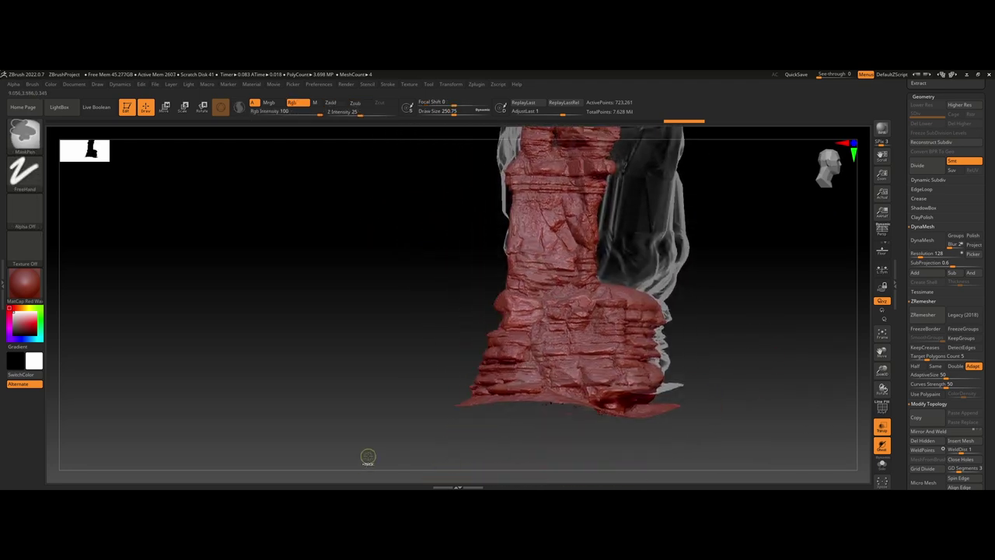
pyautogui.moveTo(368, 456)
pyautogui.keyDown('ctrl'); pyautogui.mouseDown()
pyautogui.moveTo(760, 400)
pyautogui.moveTo(744, 336)
pyautogui.moveTo(716, 376)
pyautogui.moveTo(687, 375)
pyautogui.moveTo(679, 440)
pyautogui.mouseUp(); pyautogui.keyUp('ctrl')
# Step: Append the Massive Canyon Sandstone Hoodoo mesh as a subtool and make it active
pyautogui.moveTo(906, 140); pyautogui.dragTo(904, 246)
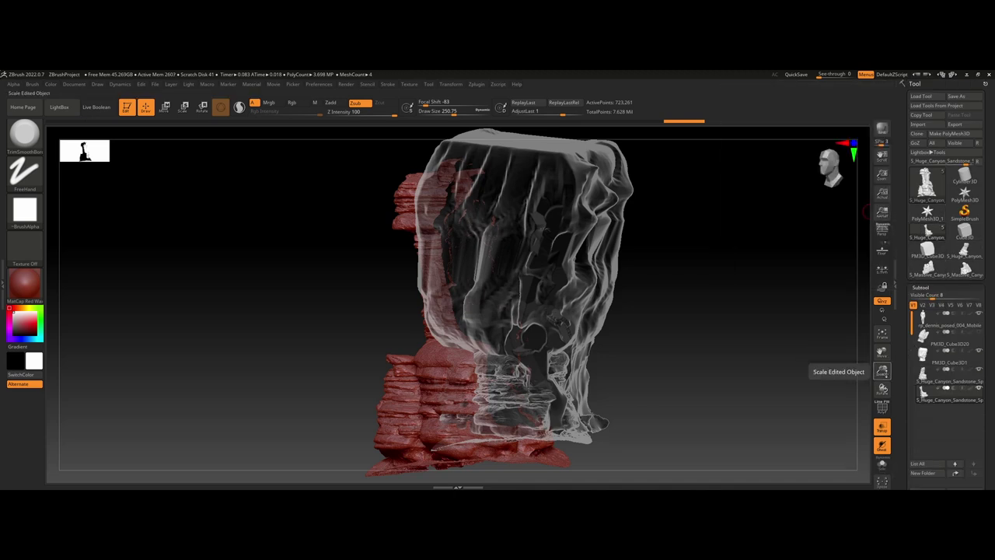
pyautogui.moveTo(903, 381); pyautogui.dragTo(904, 235)
pyautogui.click(953, 384)
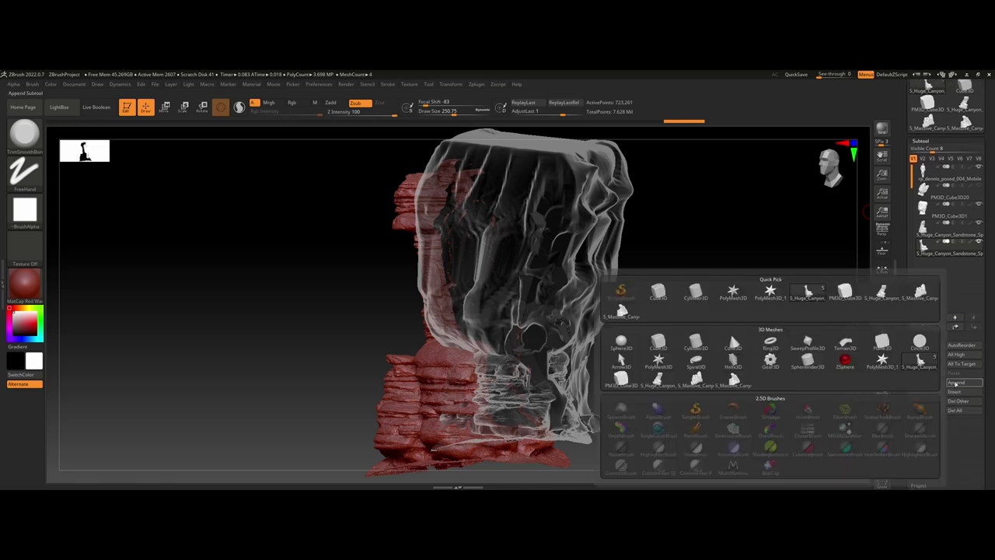
pyautogui.click(696, 381)
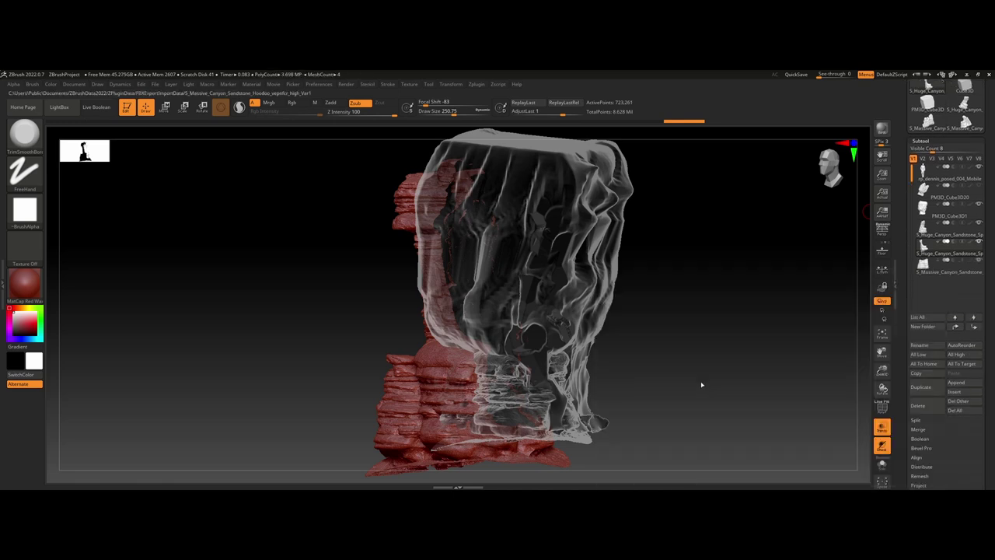
pyautogui.click(922, 265)
pyautogui.keyDown('alt'); pyautogui.moveTo(771, 291); pyautogui.dragTo(630, 300); pyautogui.keyUp('alt')
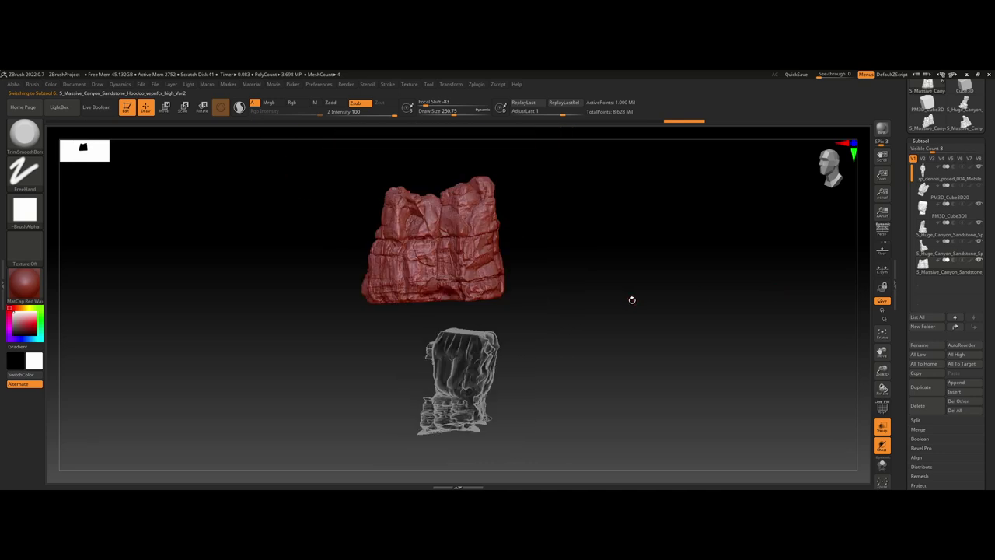
# Step: Place the gizmo pivot at the hoodoo's base, scale the hoodoo to about half and lower it to the rock's base
pyautogui.press('w')
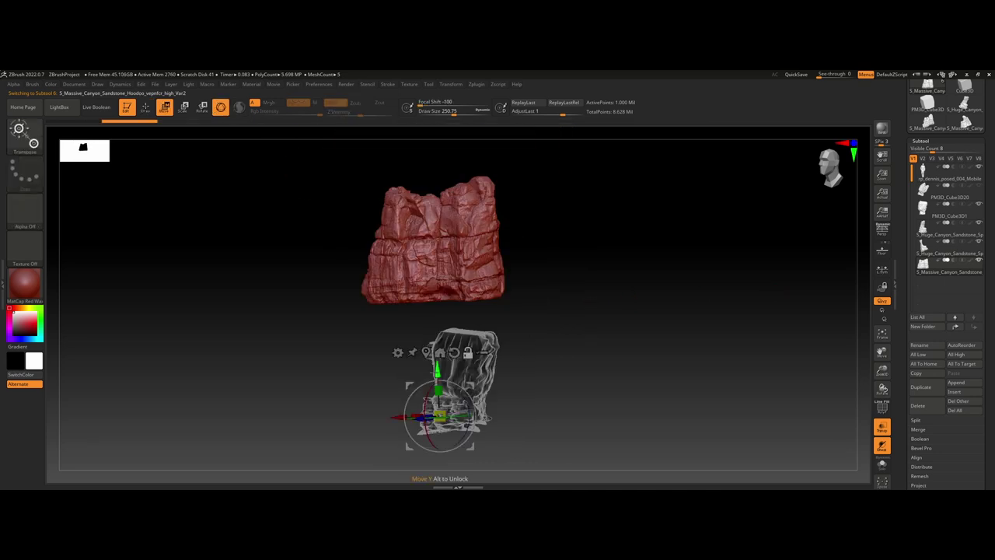
pyautogui.keyDown('alt'); pyautogui.moveTo(438, 372); pyautogui.dragTo(430, 250); pyautogui.keyUp('alt')
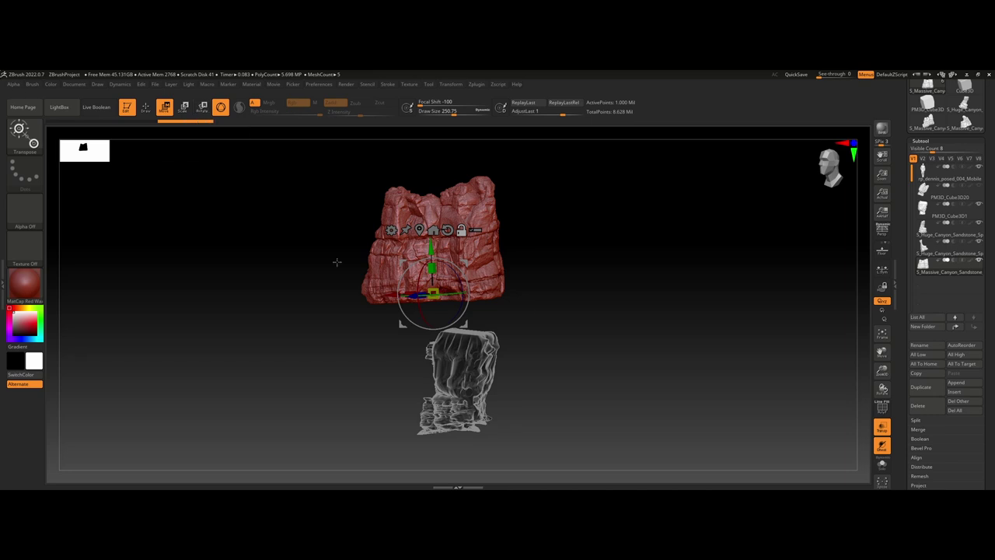
pyautogui.press('e')
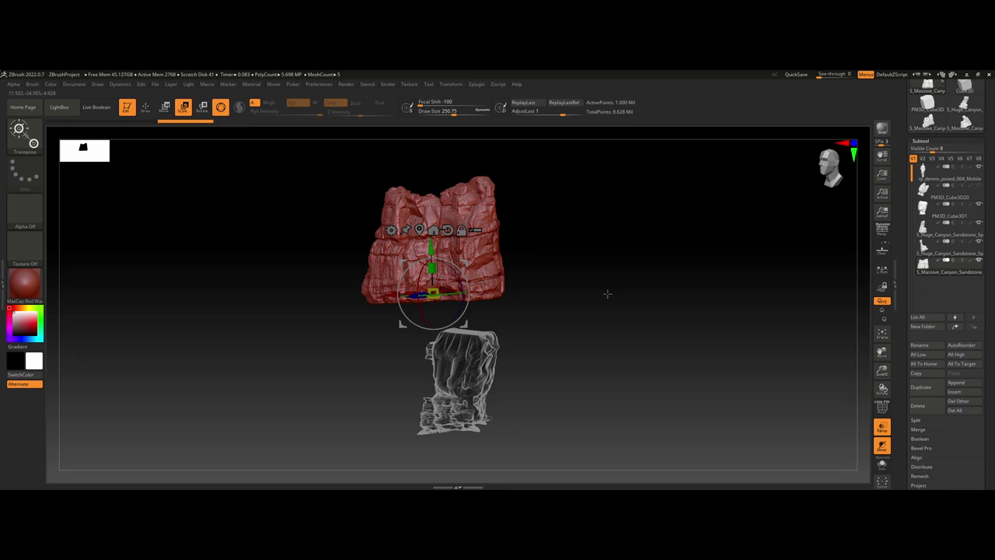
pyautogui.press('r')
pyautogui.press('w')
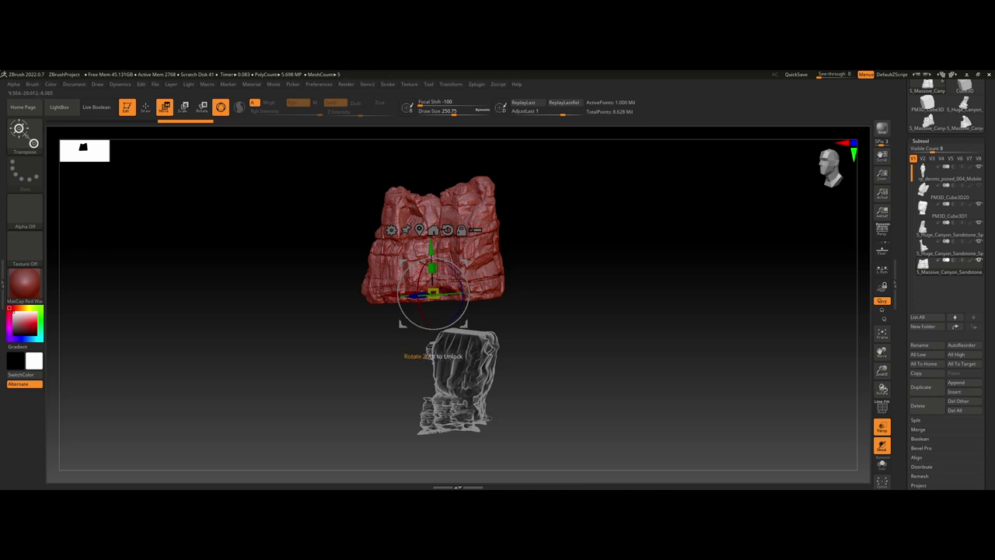
pyautogui.click(146, 109)
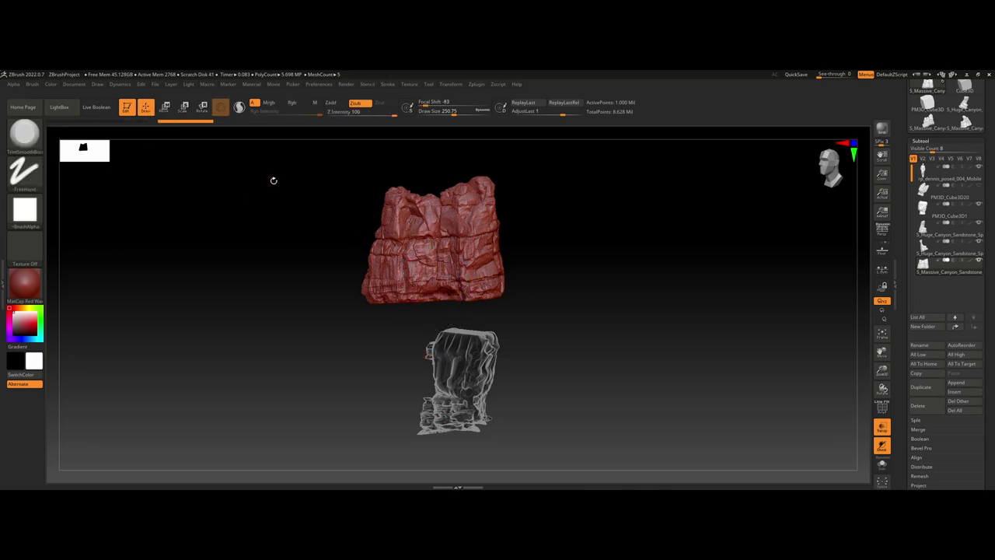
pyautogui.press('w')
pyautogui.moveTo(432, 294); pyautogui.dragTo(406, 413)
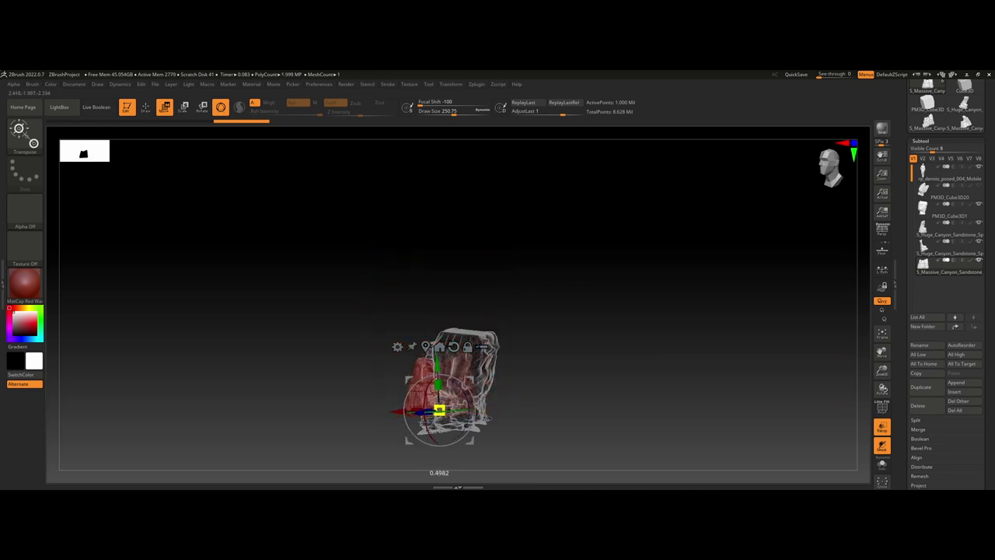
# Step: Rotate the hoodoo about 140 degrees around its vertical axis and shift it into the rock beside the spires
pyautogui.moveTo(538, 415); pyautogui.dragTo(543, 375)
pyautogui.moveTo(424, 357); pyautogui.dragTo(363, 357)
pyautogui.moveTo(418, 398); pyautogui.dragTo(447, 395)
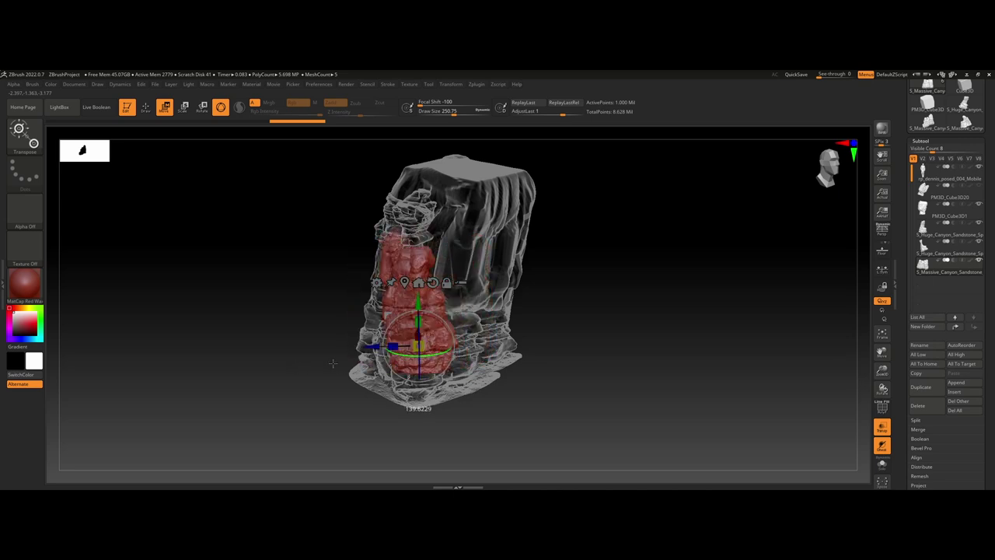
pyautogui.moveTo(333, 363); pyautogui.dragTo(604, 382)
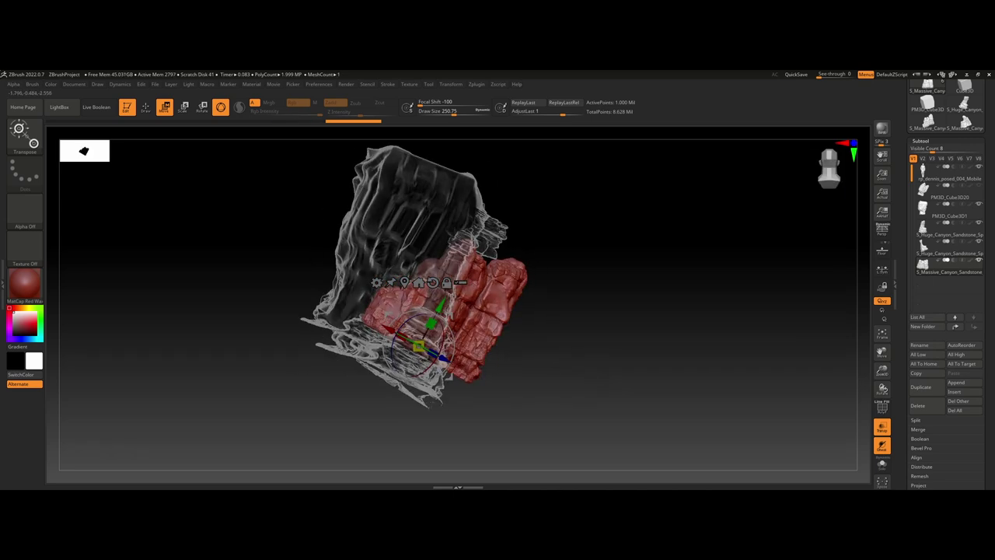
pyautogui.moveTo(418, 400); pyautogui.dragTo(386, 382)
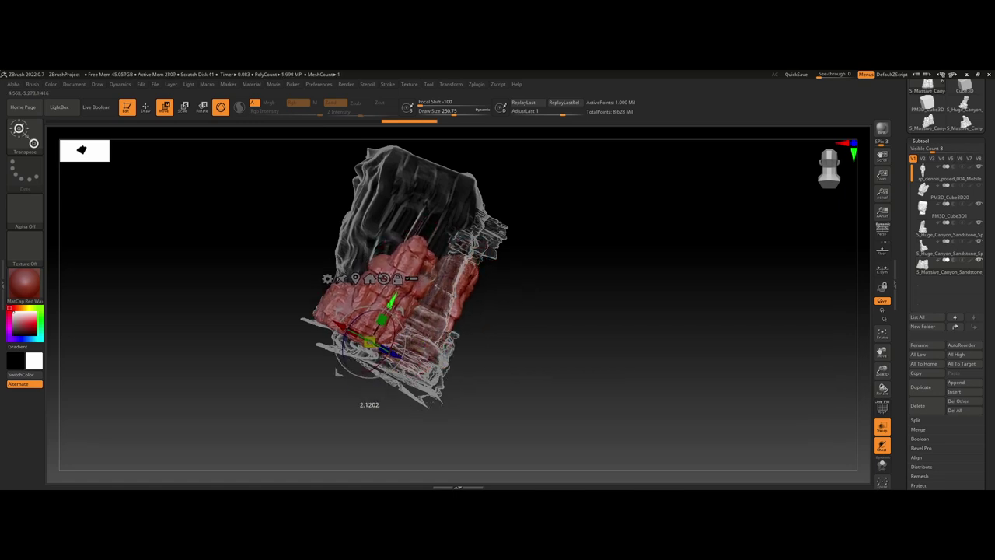
pyautogui.moveTo(501, 334); pyautogui.dragTo(569, 328)
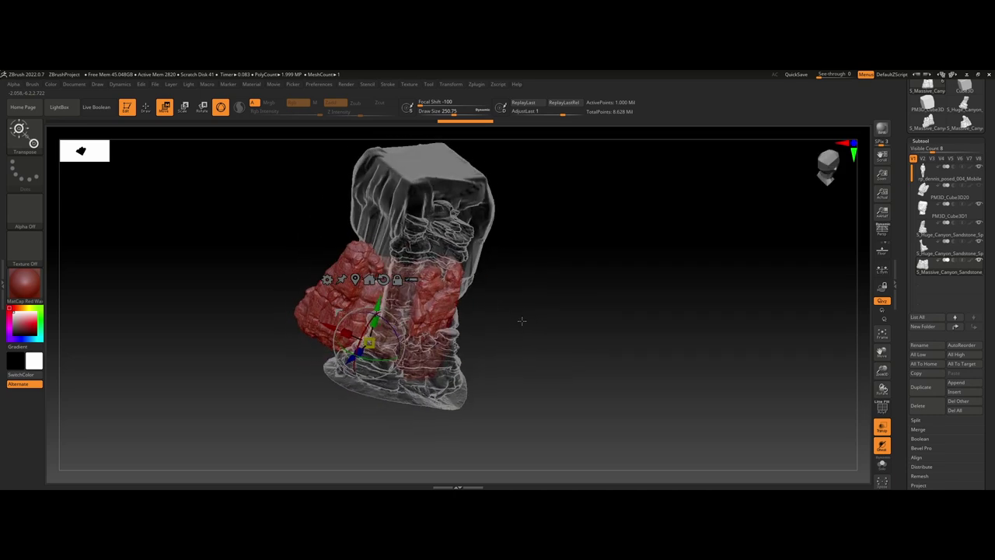
pyautogui.moveTo(532, 306)
pyautogui.mouseDown()
pyautogui.moveTo(546, 309)
pyautogui.moveTo(587, 374)
pyautogui.moveTo(539, 303)
pyautogui.mouseUp()
# Step: Reshape the hoodoo around the rock using the Move Topological brush at draw size 1000
pyautogui.click(145, 111)
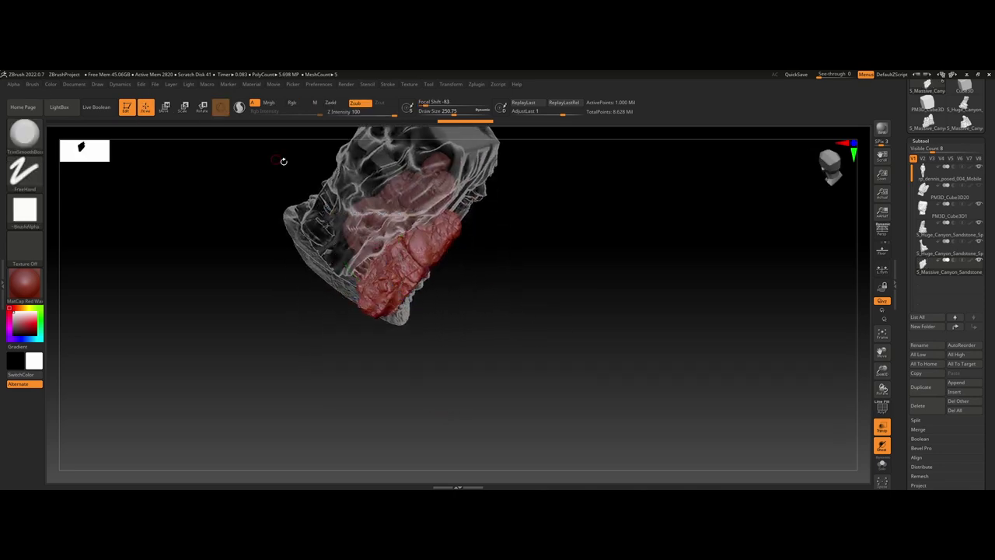
pyautogui.scroll(5, 395, 237)
pyautogui.click(17, 138)
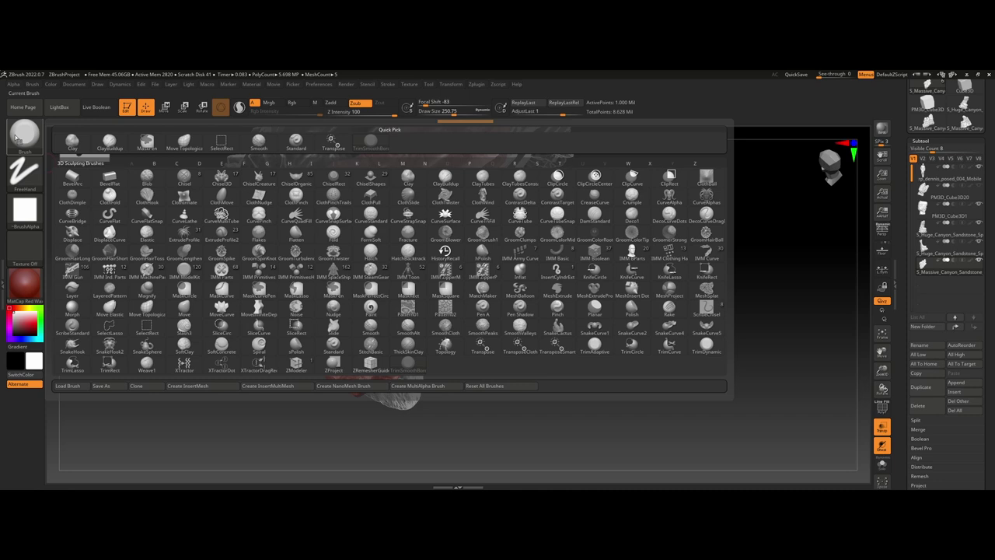
pyautogui.click(187, 138)
pyautogui.moveTo(471, 114); pyautogui.dragTo(454, 115)
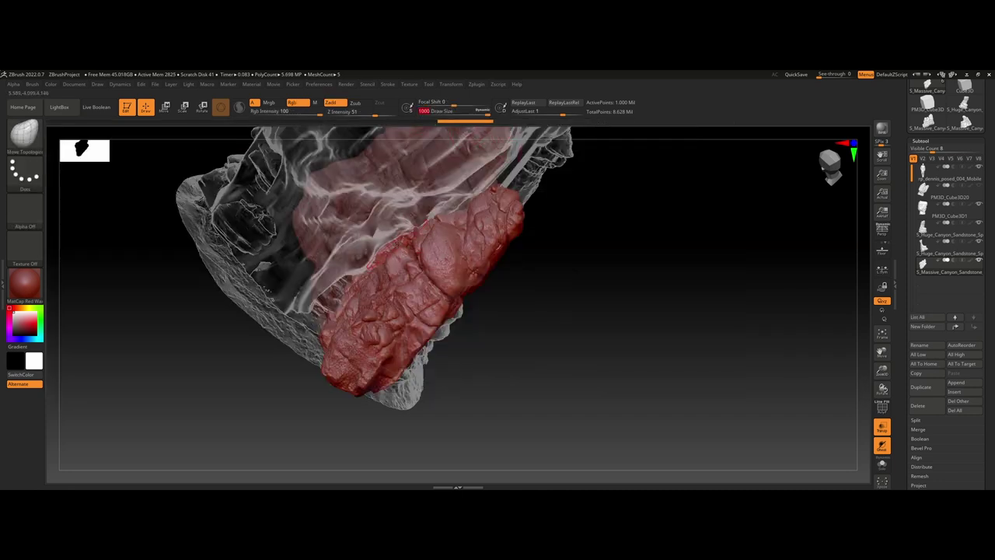
pyautogui.moveTo(544, 286)
pyautogui.mouseDown()
pyautogui.moveTo(555, 283)
pyautogui.moveTo(537, 259)
pyautogui.moveTo(556, 288)
pyautogui.moveTo(537, 343)
pyautogui.moveTo(551, 362)
pyautogui.moveTo(669, 330)
pyautogui.mouseUp()
# Step: Set the mask stroke to Lasso and mask the hoodoo's portion that should not remain beside the spire
pyautogui.keyDown('ctrl'); pyautogui.moveTo(468, 433); pyautogui.dragTo(241, 387); pyautogui.keyUp('ctrl')
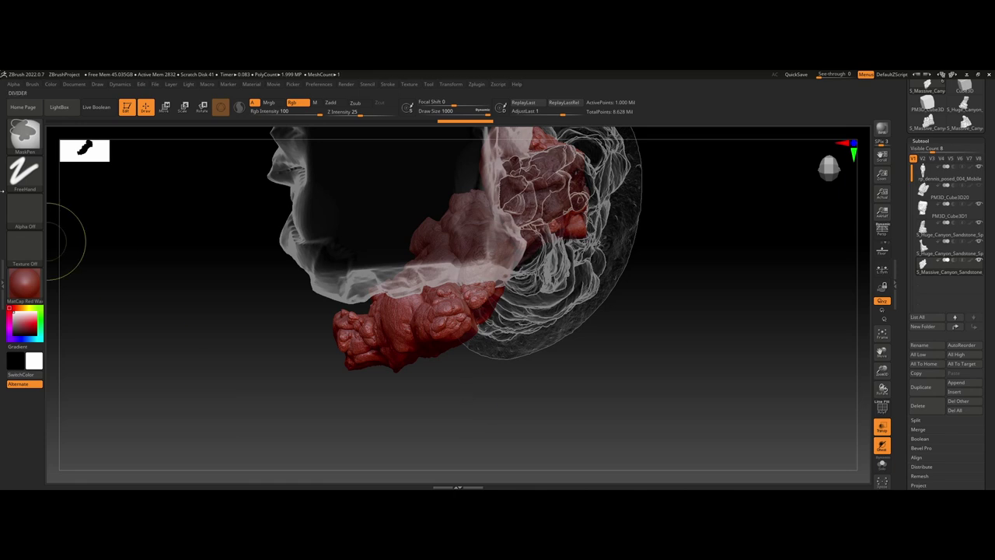
pyautogui.click(24, 171)
pyautogui.click(146, 197)
pyautogui.moveTo(314, 418)
pyautogui.keyDown('ctrl'); pyautogui.mouseDown()
pyautogui.moveTo(315, 334)
pyautogui.moveTo(466, 300)
pyautogui.moveTo(311, 307)
pyautogui.mouseUp(); pyautogui.keyUp('ctrl')
pyautogui.moveTo(595, 409)
pyautogui.mouseDown()
pyautogui.moveTo(600, 353)
pyautogui.moveTo(588, 334)
pyautogui.moveTo(600, 334)
pyautogui.moveTo(583, 334)
pyautogui.moveTo(599, 332)
pyautogui.moveTo(606, 350)
pyautogui.mouseUp()
# Step: Turn the masked hoodoo area into its own polygroup and hide it
pyautogui.press('ctrl')
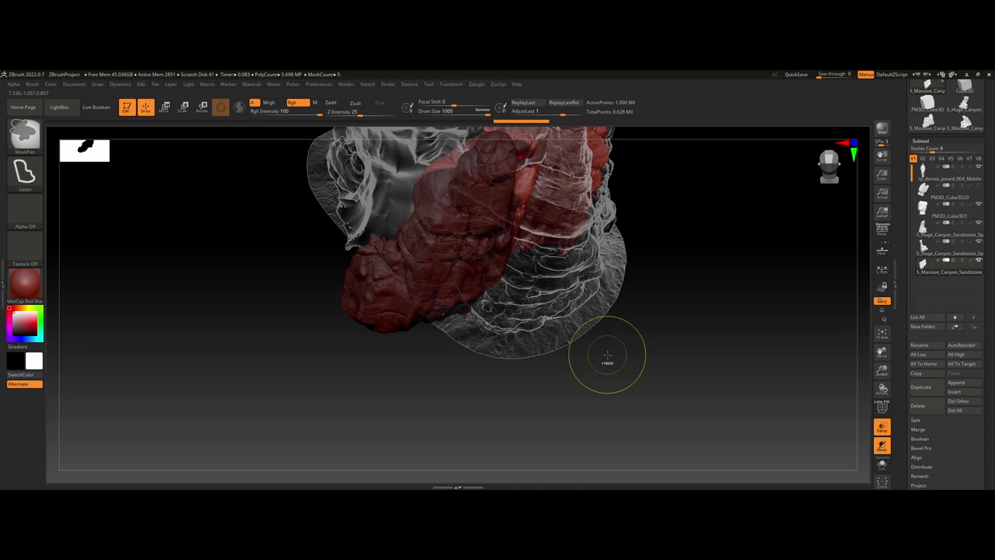
pyautogui.hotkey('ctrl', 'w')
pyautogui.keyDown('ctrl'); pyautogui.keyDown('shift'); pyautogui.click(443, 275); pyautogui.keyUp('shift'); pyautogui.keyUp('ctrl')
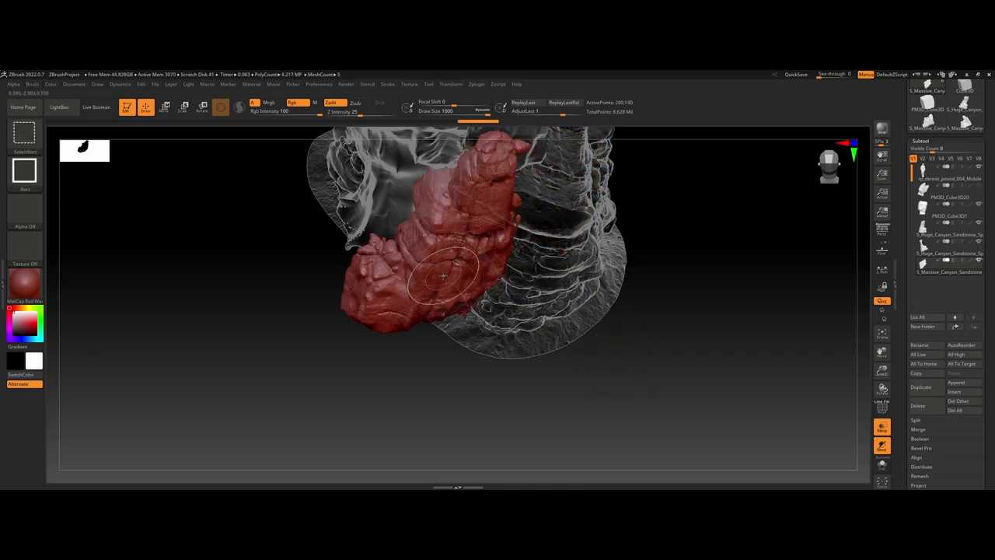
pyautogui.keyDown('ctrl'); pyautogui.keyDown('shift'); pyautogui.click(443, 275); pyautogui.keyUp('shift'); pyautogui.keyUp('ctrl')
pyautogui.moveTo(664, 379); pyautogui.dragTo(632, 344)
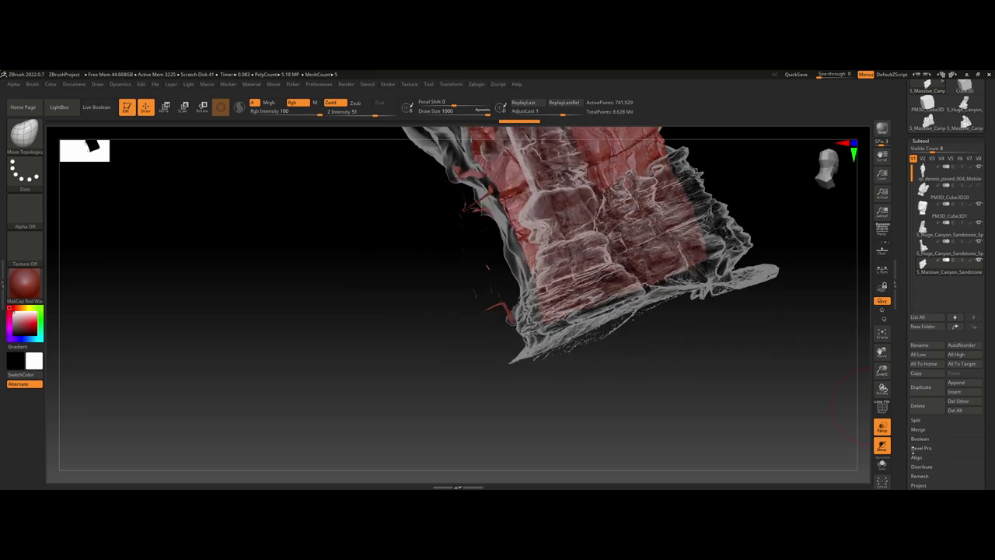
# Step: Delete the hidden polygroup from the hoodoo mesh
pyautogui.scroll(-10, 913, 451)
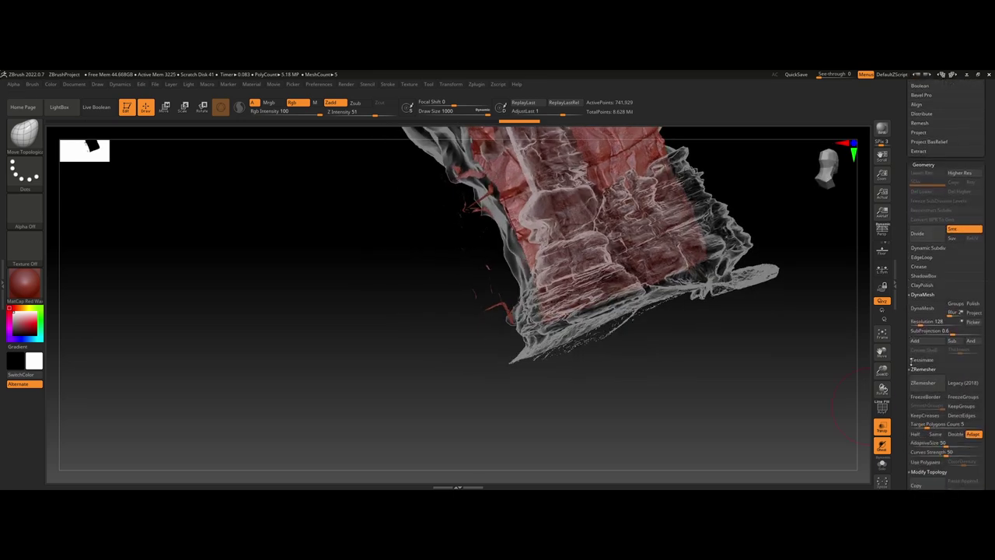
pyautogui.scroll(-4, 913, 362)
pyautogui.click(925, 358)
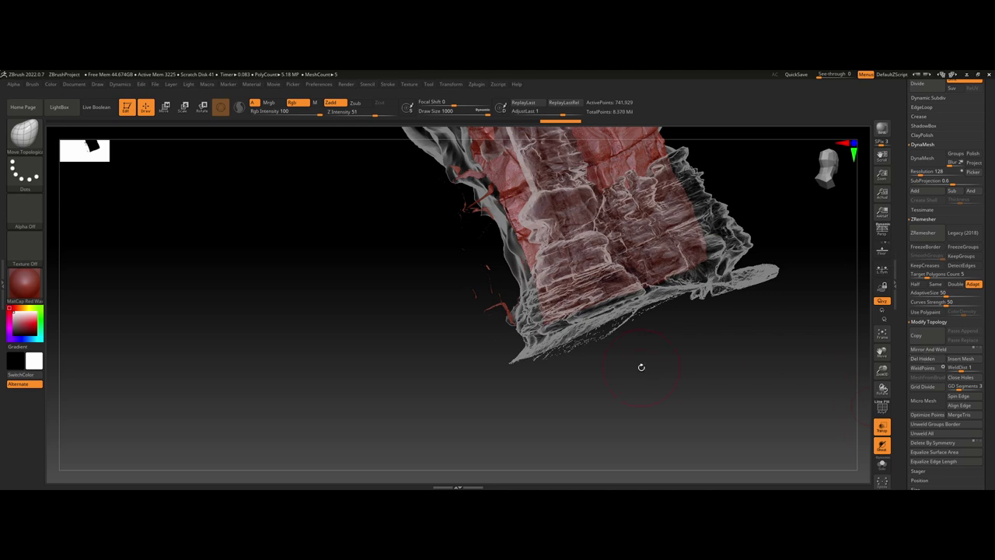
# Step: Mask the hoodoo's remaining embedded area and stray fragments and hide them, keeping only the strip beside the spire
pyautogui.moveTo(640, 366); pyautogui.dragTo(632, 479)
pyautogui.moveTo(706, 246); pyautogui.dragTo(735, 303)
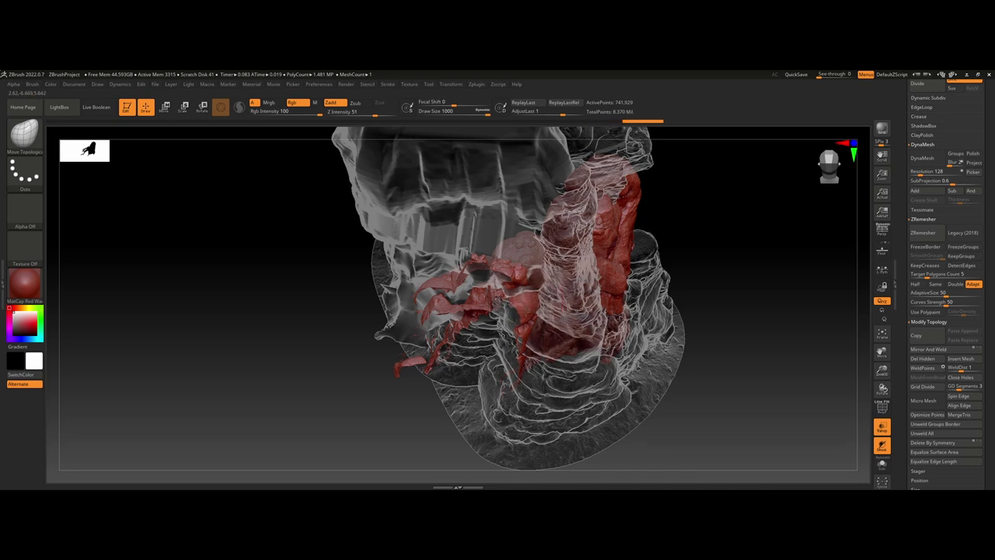
pyautogui.moveTo(734, 368)
pyautogui.mouseDown()
pyautogui.moveTo(428, 436)
pyautogui.moveTo(522, 405)
pyautogui.moveTo(421, 315)
pyautogui.mouseUp()
pyautogui.moveTo(645, 354)
pyautogui.mouseDown()
pyautogui.moveTo(682, 350)
pyautogui.moveTo(676, 373)
pyautogui.moveTo(674, 353)
pyautogui.moveTo(684, 351)
pyautogui.mouseUp()
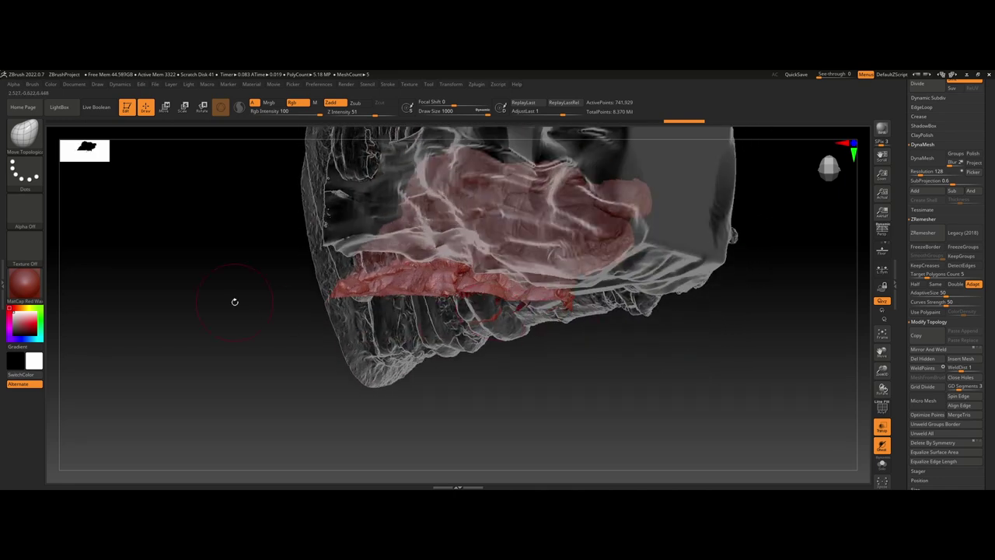
pyautogui.moveTo(235, 302)
pyautogui.mouseDown()
pyautogui.moveTo(211, 319)
pyautogui.moveTo(215, 328)
pyautogui.mouseUp()
pyautogui.moveTo(438, 378)
pyautogui.mouseDown()
pyautogui.moveTo(357, 384)
pyautogui.moveTo(358, 369)
pyautogui.mouseUp()
pyautogui.moveTo(536, 397)
pyautogui.mouseDown()
pyautogui.moveTo(455, 412)
pyautogui.moveTo(396, 405)
pyautogui.moveTo(399, 423)
pyautogui.mouseUp()
pyautogui.moveTo(326, 410)
pyautogui.keyDown('ctrl'); pyautogui.mouseDown()
pyautogui.moveTo(466, 404)
pyautogui.moveTo(536, 314)
pyautogui.moveTo(551, 199)
pyautogui.mouseUp(); pyautogui.keyUp('ctrl')
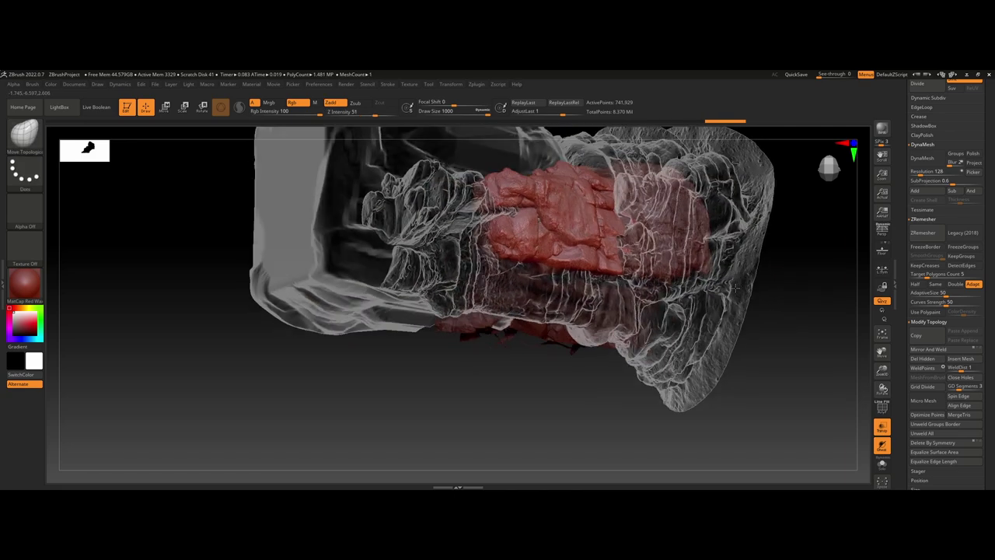
pyautogui.moveTo(735, 288)
pyautogui.mouseDown()
pyautogui.moveTo(740, 233)
pyautogui.moveTo(735, 311)
pyautogui.moveTo(752, 339)
pyautogui.mouseUp()
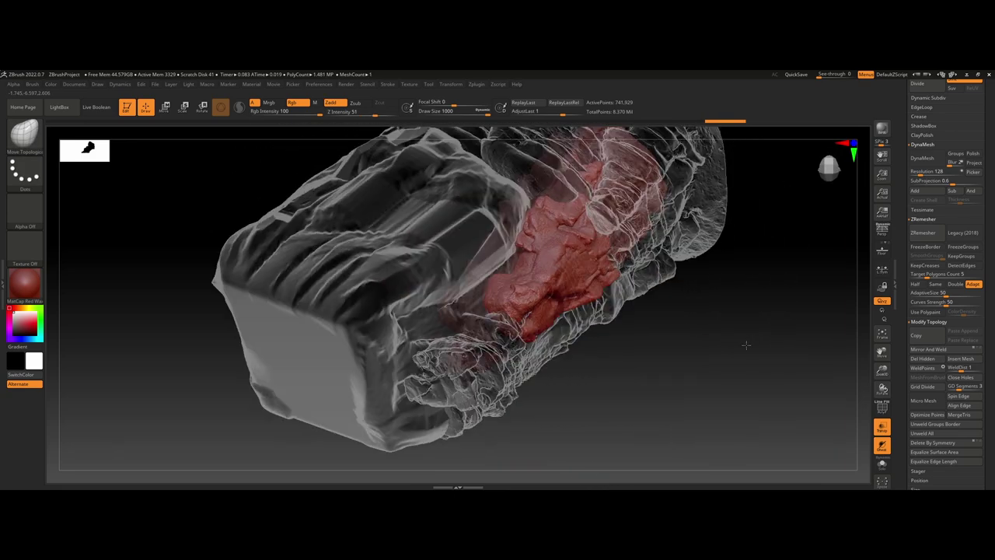
pyautogui.hotkey('ctrl', 'shift')
pyautogui.moveTo(731, 350)
pyautogui.mouseDown()
pyautogui.moveTo(759, 358)
pyautogui.moveTo(770, 282)
pyautogui.moveTo(854, 422)
pyautogui.mouseUp()
# Step: Delete the hoodoo's newly hidden geometry and turn off the Transparency and Ghost display
pyautogui.moveTo(903, 460); pyautogui.dragTo(903, 403)
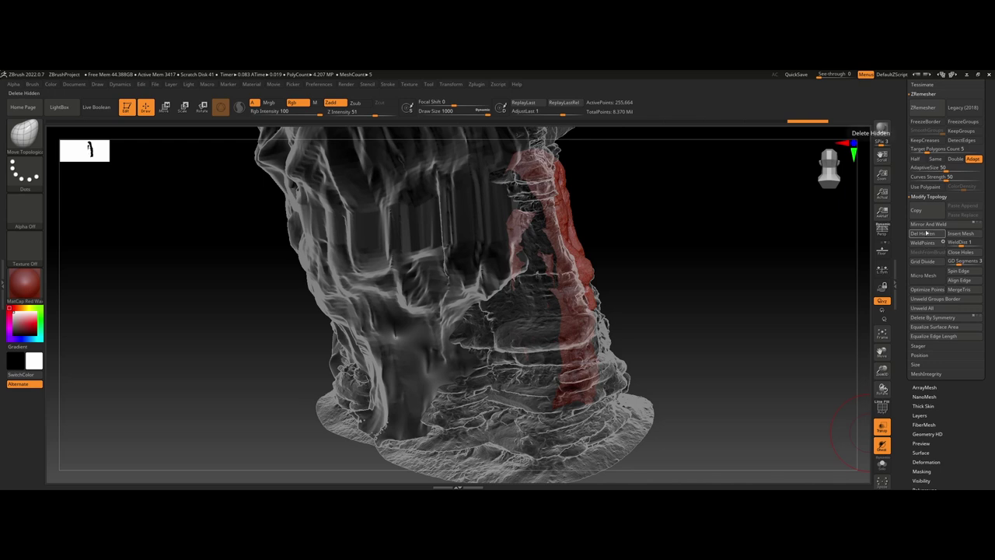
pyautogui.moveTo(650, 313); pyautogui.dragTo(749, 427)
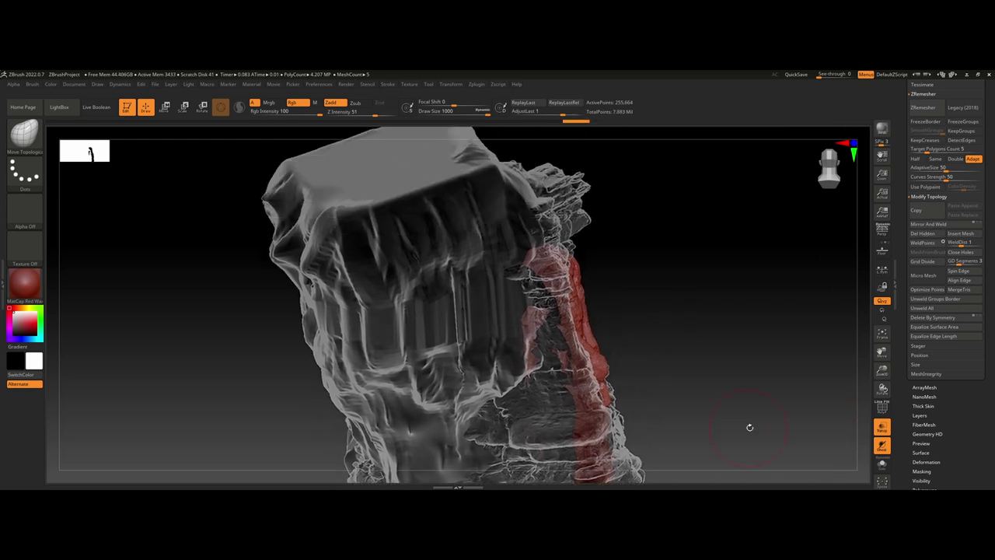
pyautogui.click(882, 448)
pyautogui.click(882, 429)
# Step: Isolate the trimmed hoodoo piece in Solo mode and examine its remaining geometry for leftover fragments
pyautogui.moveTo(689, 371); pyautogui.dragTo(583, 311)
pyautogui.moveTo(786, 321)
pyautogui.keyDown('shift'); pyautogui.mouseDown()
pyautogui.moveTo(766, 334)
pyautogui.moveTo(625, 297)
pyautogui.moveTo(689, 334)
pyautogui.moveTo(378, 346)
pyautogui.moveTo(401, 353)
pyautogui.mouseUp(); pyautogui.keyUp('shift')
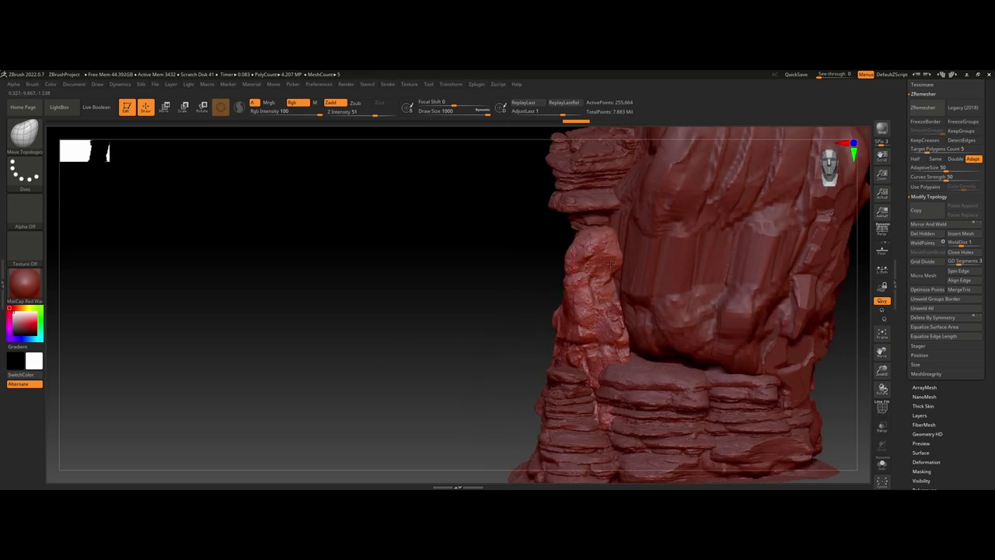
pyautogui.keyDown('alt'); pyautogui.click(605, 273); pyautogui.keyUp('alt')
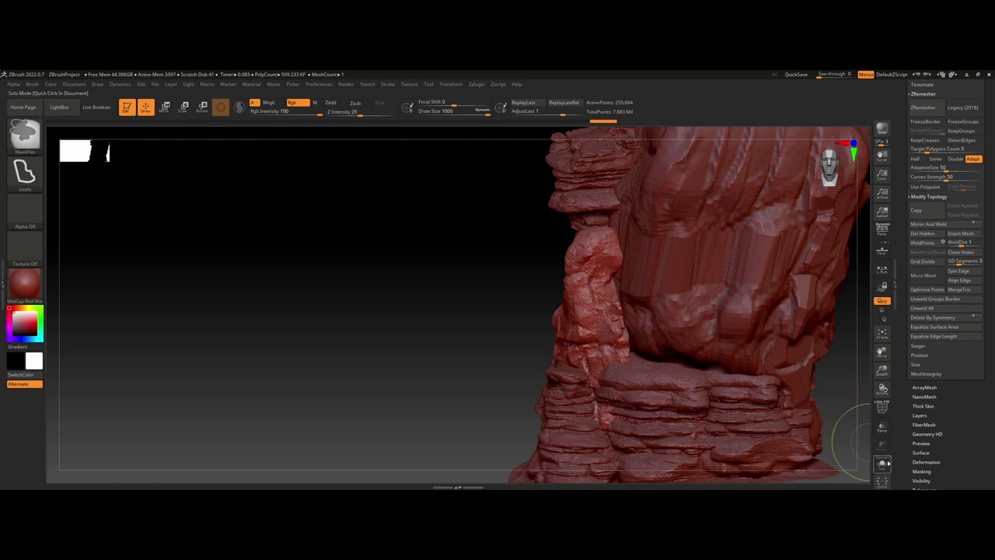
pyautogui.click(882, 464)
pyautogui.moveTo(334, 311); pyautogui.dragTo(330, 342)
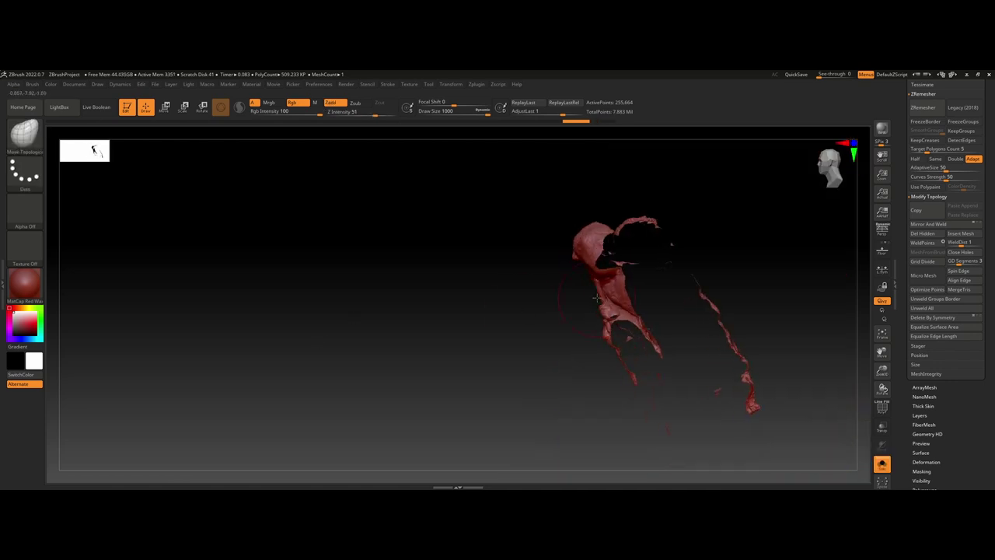
# Step: Pull the upper part of the isolated hoodoo strip outward with the Move Topological brush and exit Solo mode
pyautogui.moveTo(595, 266); pyautogui.dragTo(482, 268)
pyautogui.moveTo(583, 251); pyautogui.dragTo(555, 231)
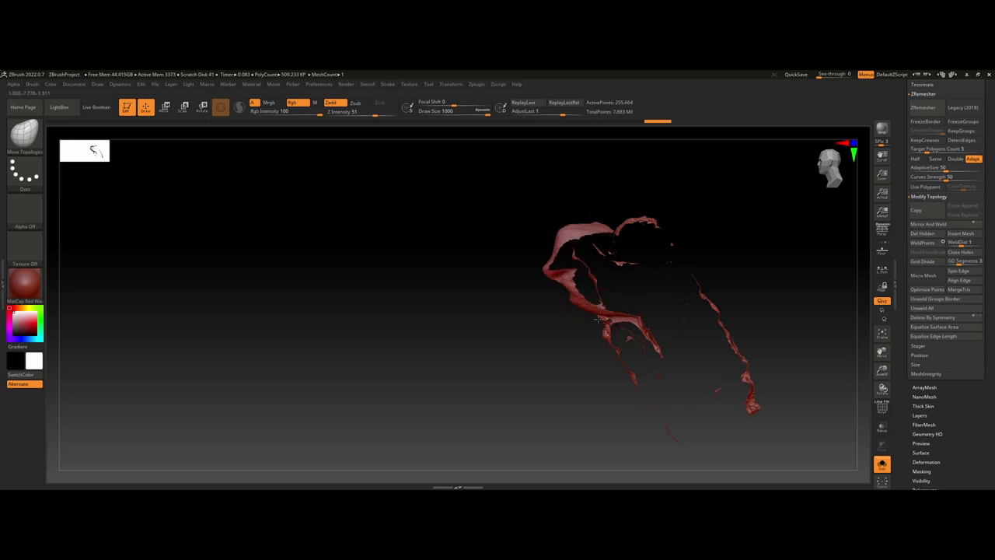
pyautogui.click(882, 464)
pyautogui.moveTo(225, 335)
pyautogui.mouseDown()
pyautogui.moveTo(215, 356)
pyautogui.moveTo(233, 351)
pyautogui.moveTo(240, 325)
pyautogui.moveTo(218, 314)
pyautogui.mouseUp()
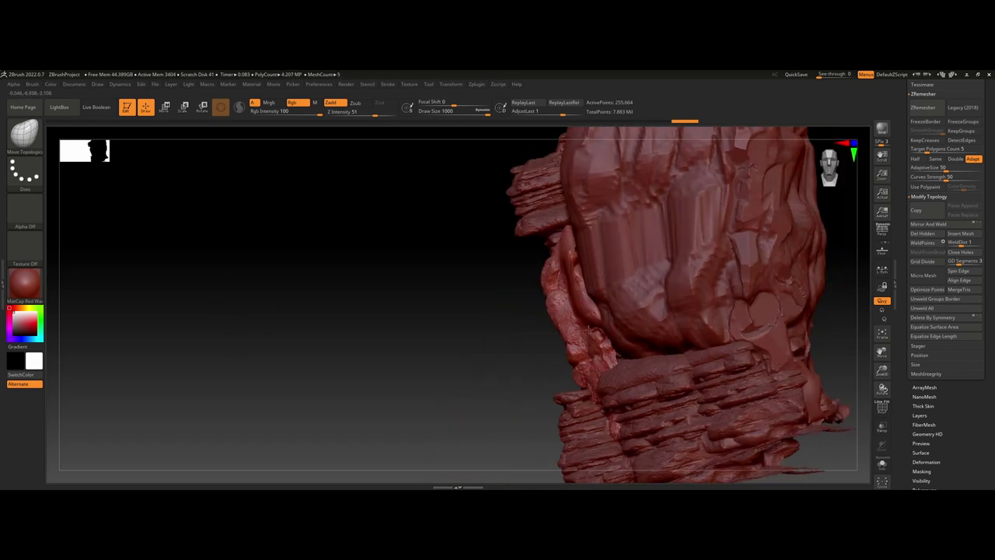
# Step: Pull the hoodoo's outer edge farther out from the main rock and check the joint between them
pyautogui.moveTo(543, 298); pyautogui.dragTo(510, 305)
pyautogui.keyDown('ctrl'); pyautogui.moveTo(564, 309); pyautogui.dragTo(569, 300, button='right'); pyautogui.keyUp('ctrl')
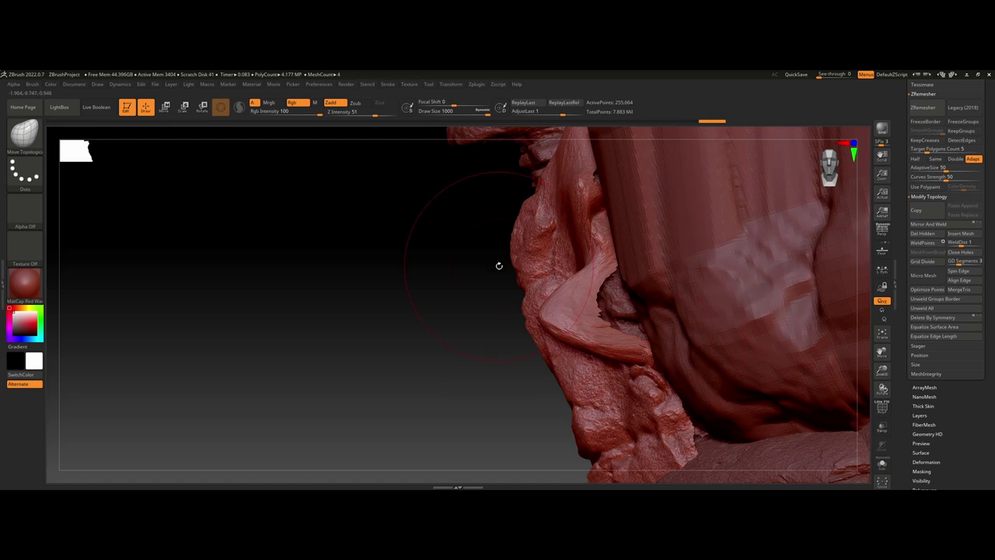
pyautogui.moveTo(418, 263); pyautogui.dragTo(350, 299)
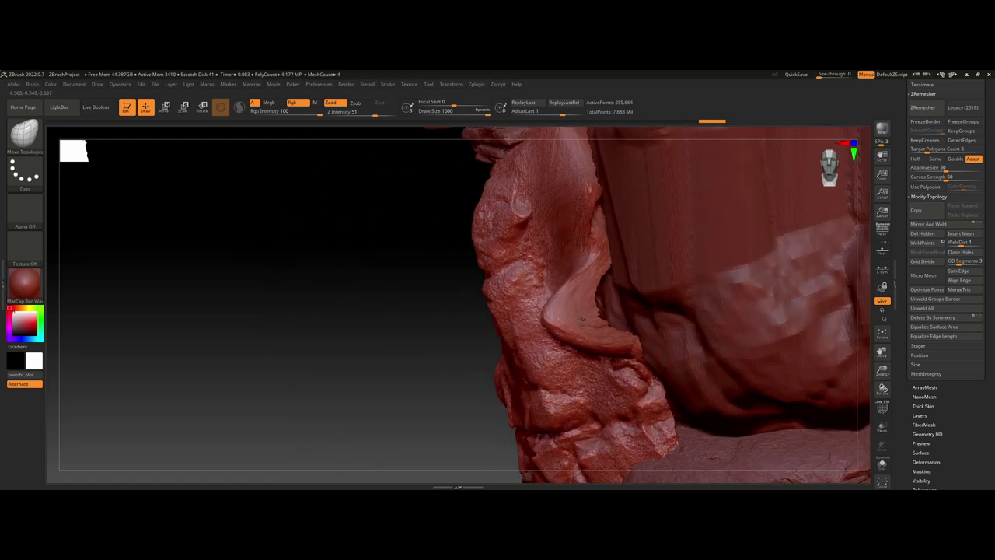
pyautogui.moveTo(340, 376); pyautogui.dragTo(253, 389)
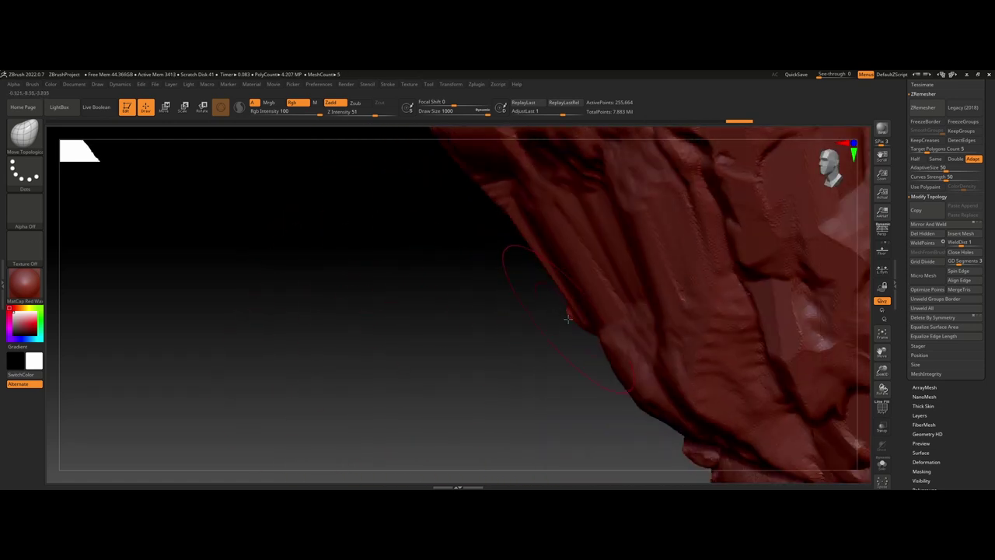
# Step: Turn on the Transparency and Ghost display and examine the hoodoo piece against the surrounding rock from several sides
pyautogui.click(882, 465)
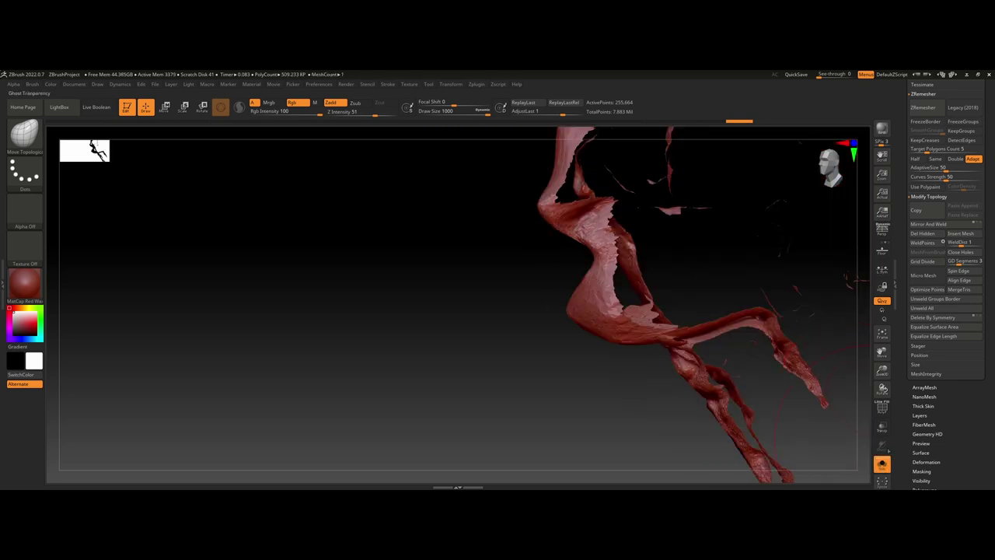
pyautogui.click(882, 426)
pyautogui.click(882, 463)
pyautogui.click(881, 444)
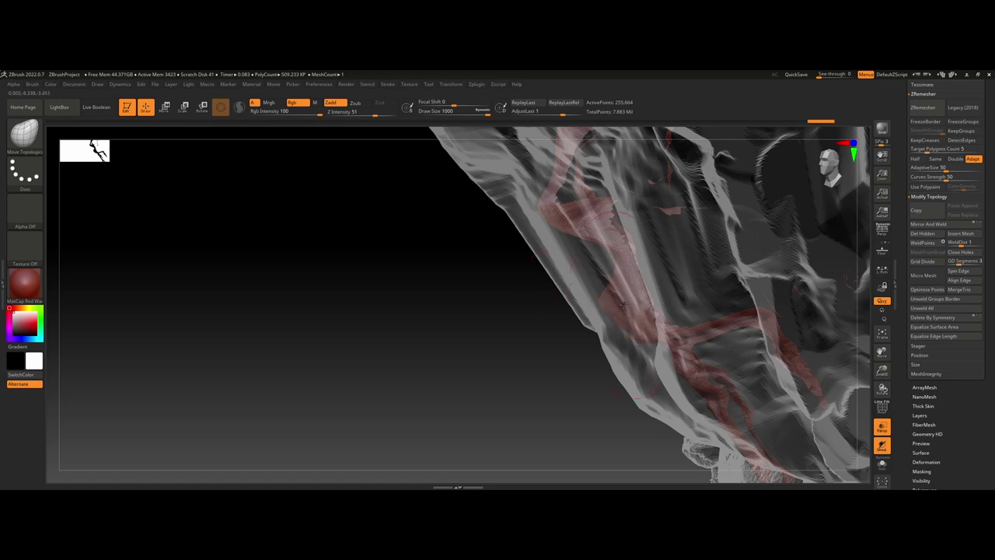
pyautogui.press('f')
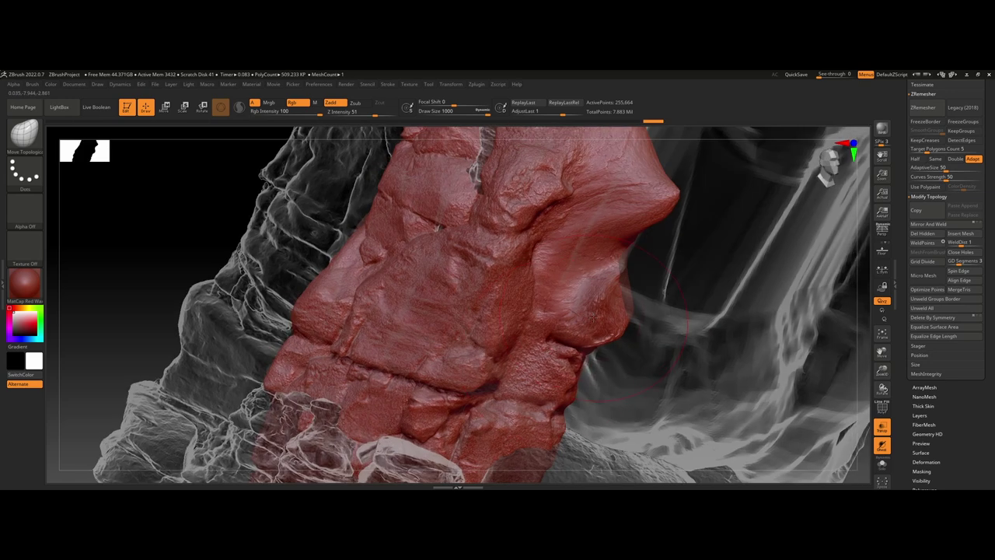
pyautogui.moveTo(593, 315); pyautogui.dragTo(540, 307, button='right')
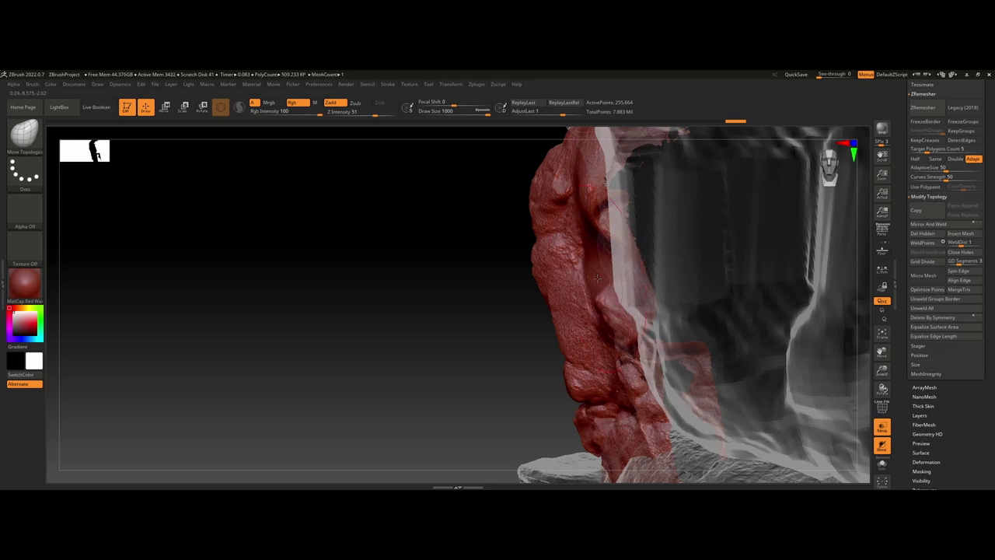
pyautogui.moveTo(597, 278)
pyautogui.mouseDown(button='right')
pyautogui.moveTo(366, 264)
pyautogui.moveTo(381, 410)
pyautogui.mouseUp(button='right')
pyautogui.moveTo(384, 284)
pyautogui.mouseDown(button='right')
pyautogui.moveTo(513, 311)
pyautogui.moveTo(560, 307)
pyautogui.mouseUp(button='right')
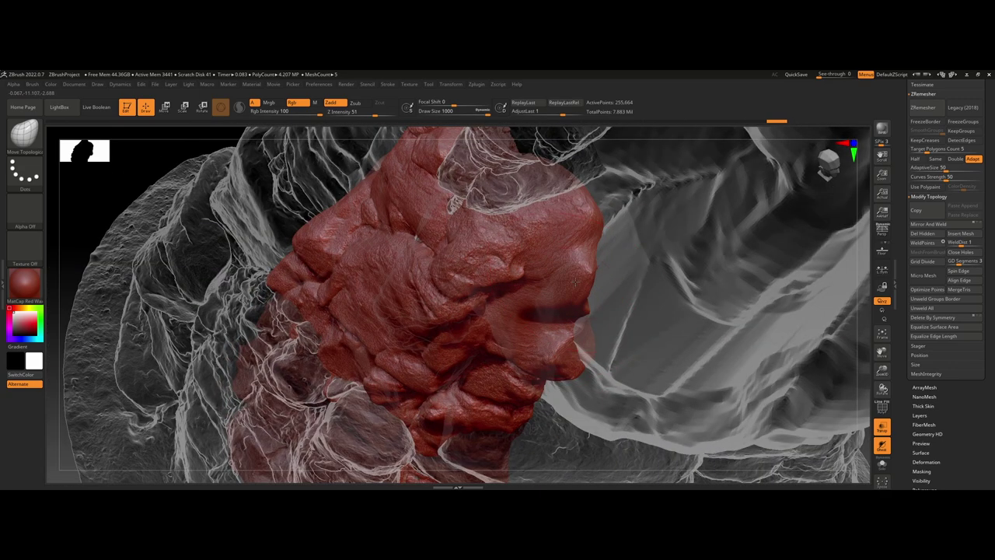
pyautogui.moveTo(575, 283); pyautogui.dragTo(568, 282)
pyautogui.moveTo(99, 211); pyautogui.dragTo(77, 202, button='right')
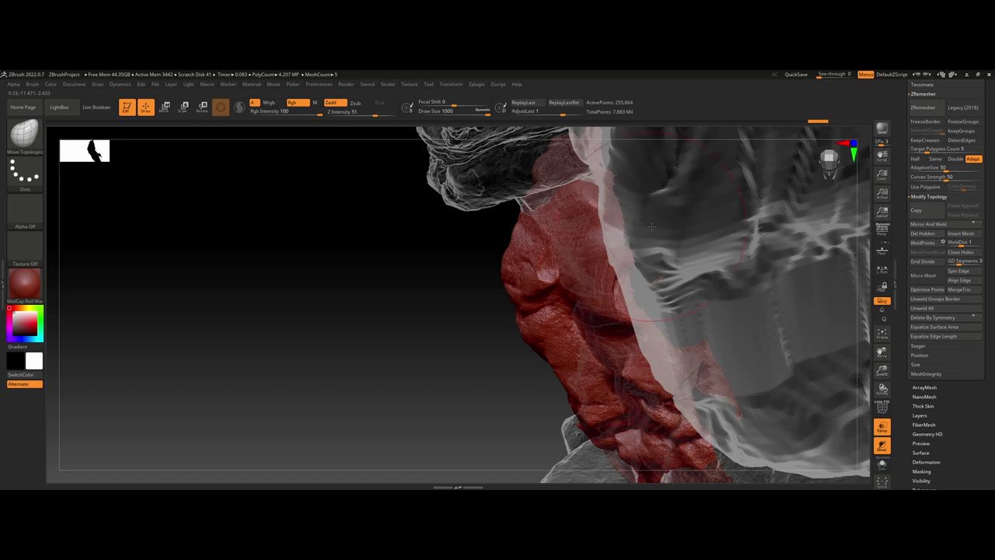
# Step: Check the hoodoo's placement within the whole rock formation and turn off the Ghost and Transparency display
pyautogui.moveTo(652, 226); pyautogui.dragTo(342, 241, button='right')
pyautogui.keyDown('alt'); pyautogui.moveTo(354, 335); pyautogui.dragTo(348, 175, button='right'); pyautogui.keyUp('alt')
pyautogui.keyDown('alt'); pyautogui.moveTo(623, 376); pyautogui.dragTo(675, 351, button='right'); pyautogui.keyUp('alt')
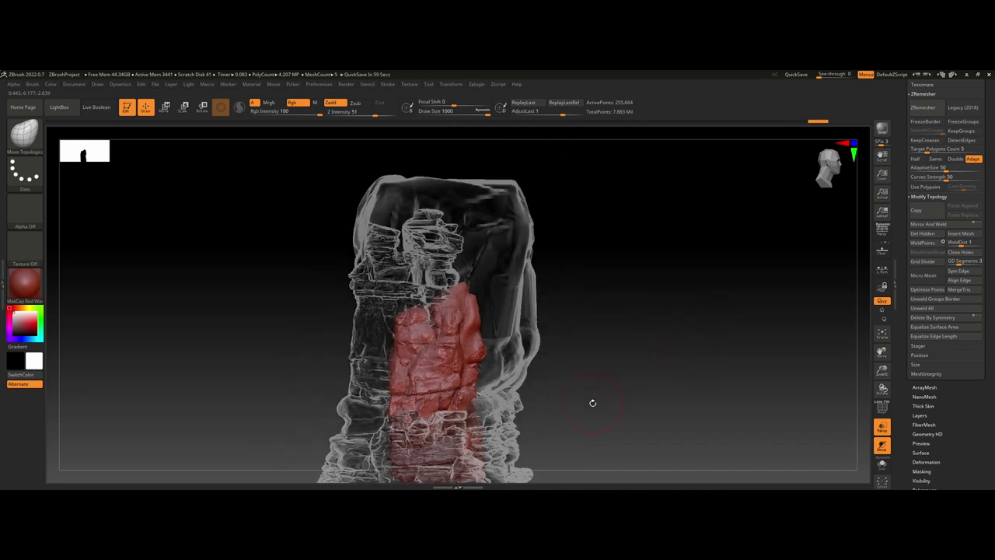
pyautogui.moveTo(591, 402); pyautogui.dragTo(630, 351, button='right')
pyautogui.click(882, 445)
pyautogui.click(881, 426)
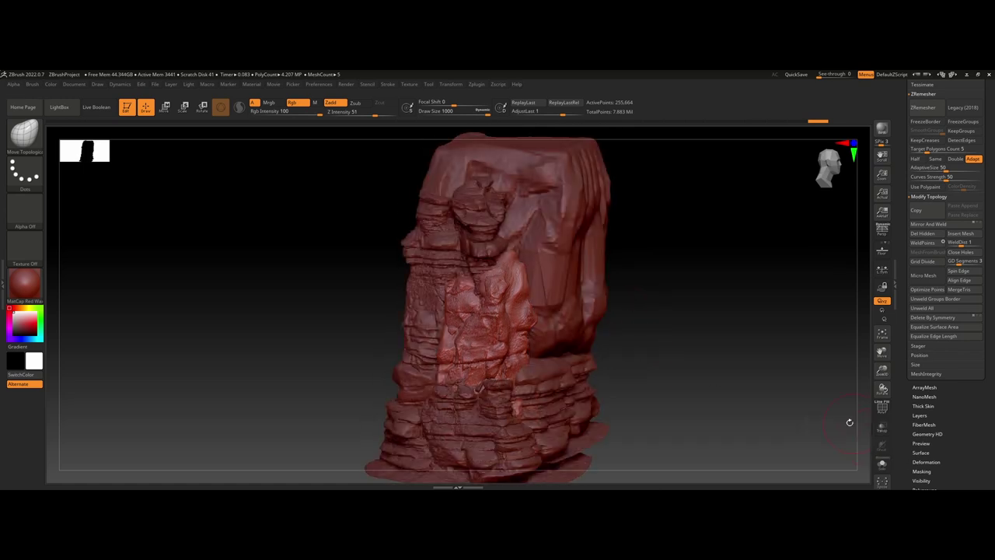
pyautogui.moveTo(846, 420); pyautogui.dragTo(676, 400, button='right')
# Step: Append another massive canyon sandstone hoodoo mesh as a subtool and select it
pyautogui.moveTo(902, 122); pyautogui.dragTo(895, 287)
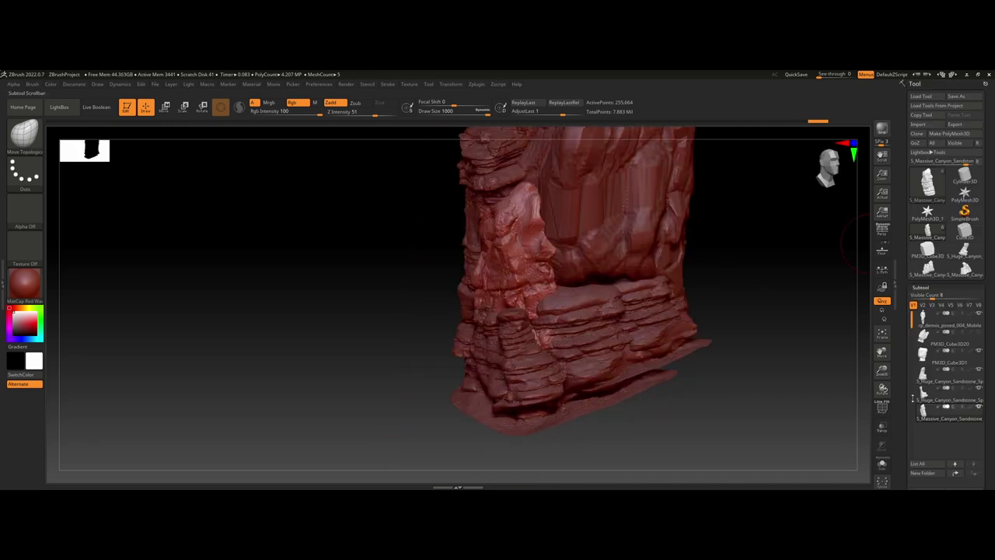
pyautogui.moveTo(912, 398); pyautogui.dragTo(905, 326)
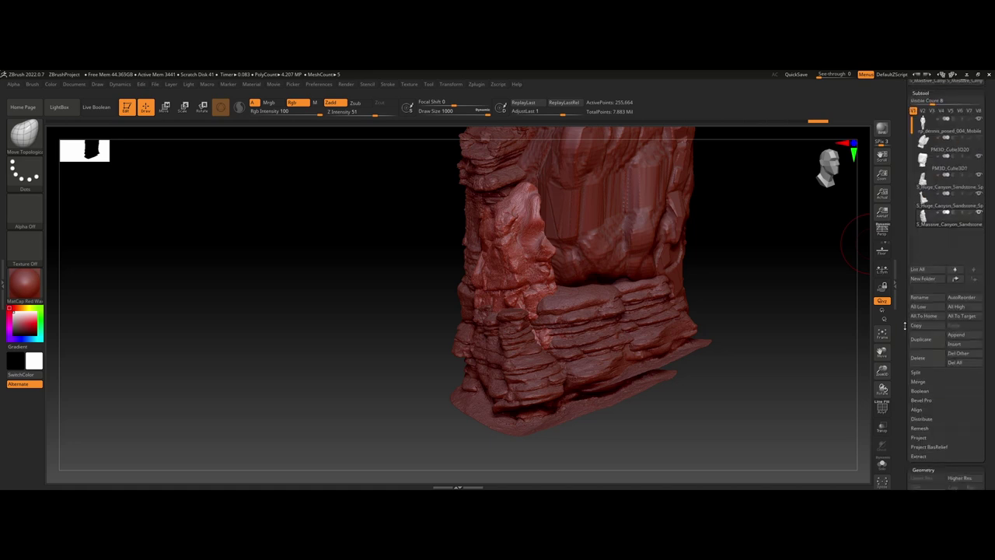
pyautogui.click(957, 334)
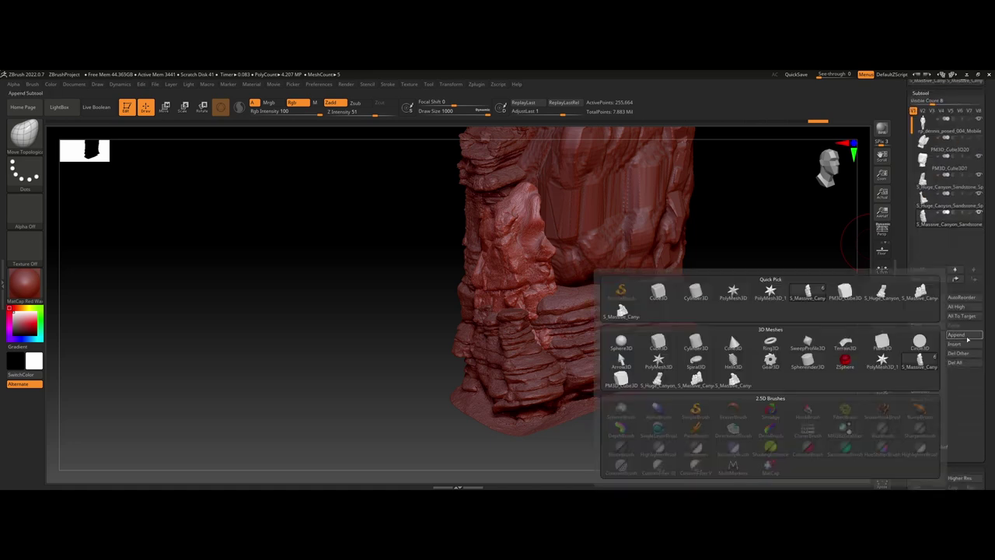
pyautogui.click(977, 337)
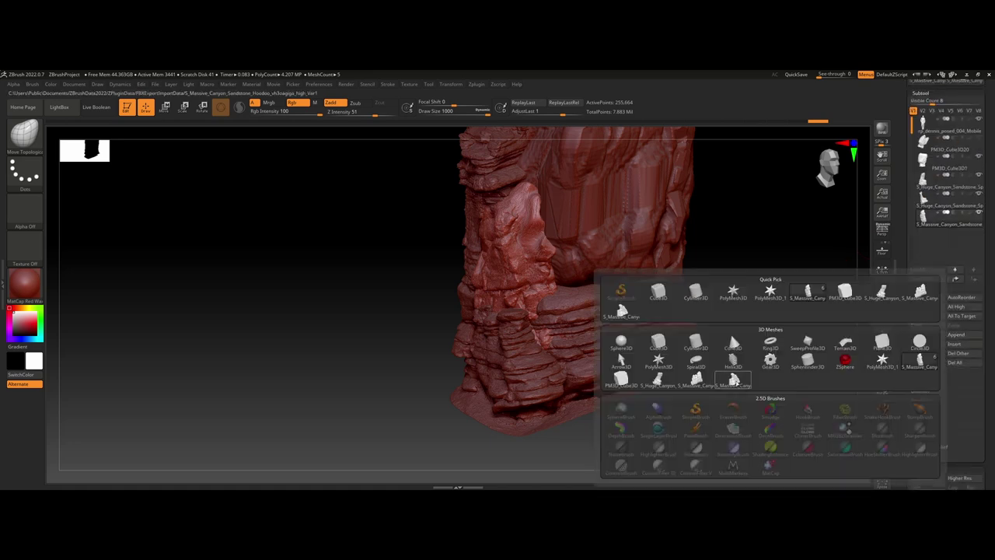
pyautogui.click(733, 380)
pyautogui.click(932, 243)
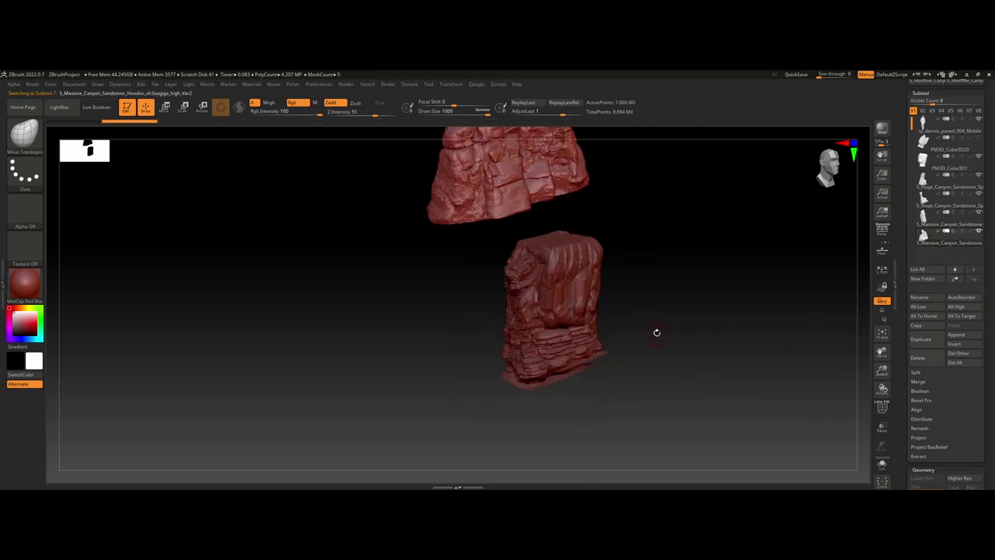
# Step: Move the appended hoodoo down onto the rock formation and fit it against the main block's side
pyautogui.press('w')
pyautogui.moveTo(532, 318)
pyautogui.keyDown('alt'); pyautogui.mouseDown()
pyautogui.moveTo(501, 155)
pyautogui.moveTo(531, 326)
pyautogui.mouseUp(); pyautogui.keyUp('alt')
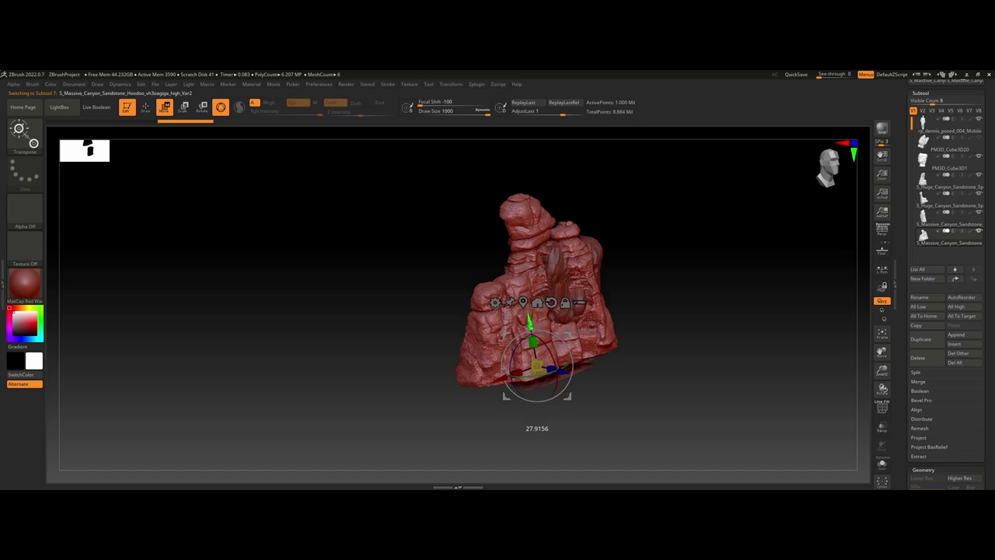
pyautogui.moveTo(533, 377); pyautogui.dragTo(500, 384)
pyautogui.moveTo(662, 330)
pyautogui.mouseDown()
pyautogui.moveTo(697, 322)
pyautogui.moveTo(695, 304)
pyautogui.moveTo(661, 339)
pyautogui.mouseUp()
pyautogui.moveTo(498, 388); pyautogui.dragTo(681, 333)
pyautogui.moveTo(581, 340); pyautogui.dragTo(570, 346)
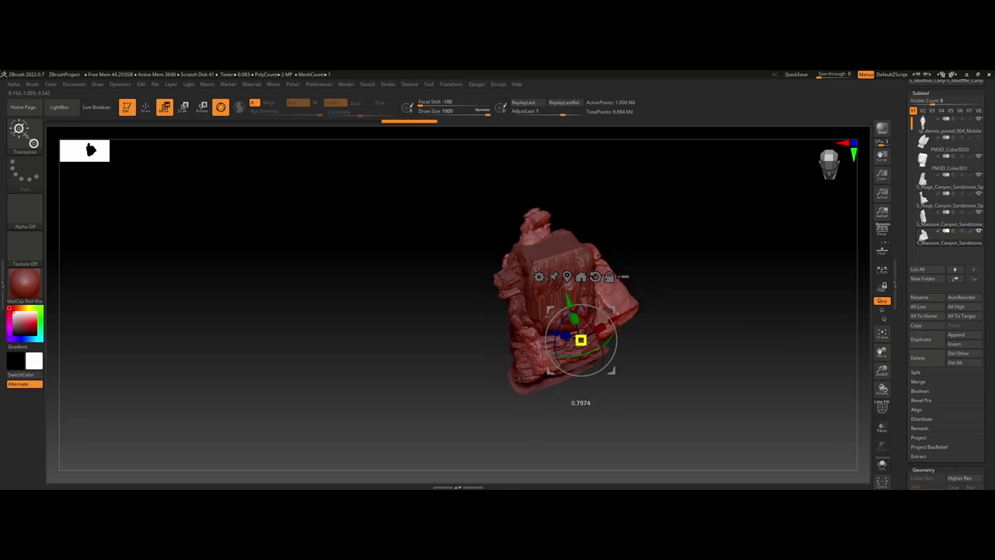
pyautogui.moveTo(707, 348); pyautogui.dragTo(691, 344)
pyautogui.moveTo(535, 334); pyautogui.dragTo(524, 333)
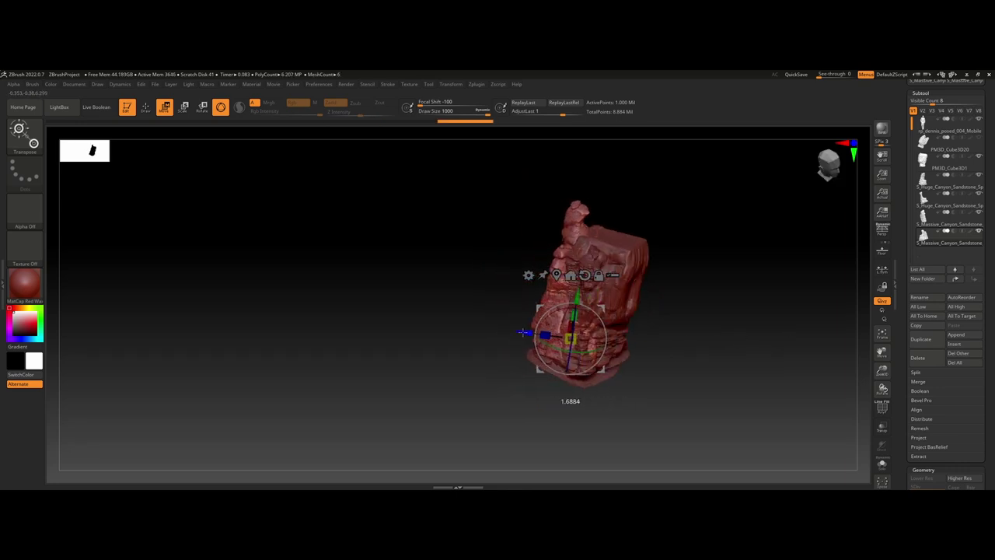
# Step: Return to Draw mode, turn on Transparency and lasso-mask the outlying part of the new hoodoo as seen from above
pyautogui.moveTo(808, 365); pyautogui.dragTo(664, 422)
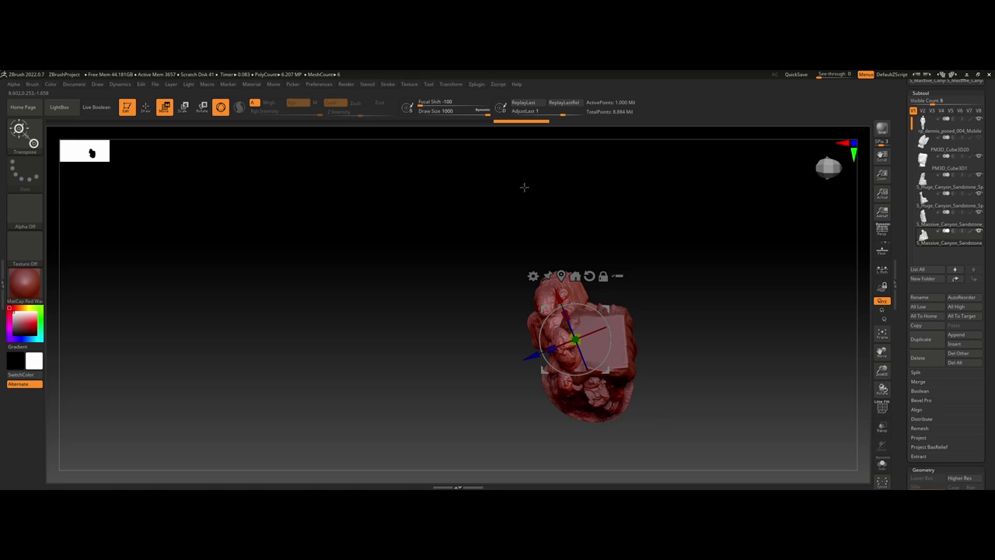
pyautogui.click(144, 108)
pyautogui.keyDown('ctrl'); pyautogui.moveTo(657, 240); pyautogui.dragTo(525, 244); pyautogui.keyUp('ctrl')
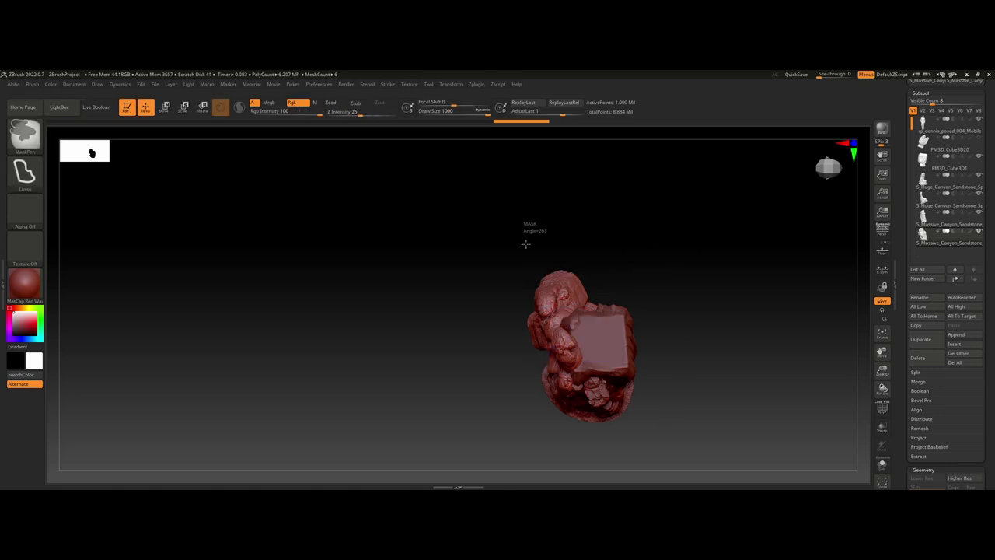
pyautogui.moveTo(464, 302)
pyautogui.keyDown('ctrl'); pyautogui.mouseDown()
pyautogui.moveTo(501, 340)
pyautogui.moveTo(507, 254)
pyautogui.mouseUp(); pyautogui.keyUp('ctrl')
pyautogui.moveTo(573, 254)
pyautogui.keyDown('alt'); pyautogui.mouseDown()
pyautogui.moveTo(695, 284)
pyautogui.moveTo(691, 220)
pyautogui.moveTo(677, 217)
pyautogui.mouseUp(); pyautogui.keyUp('alt')
pyautogui.press('ctrl')
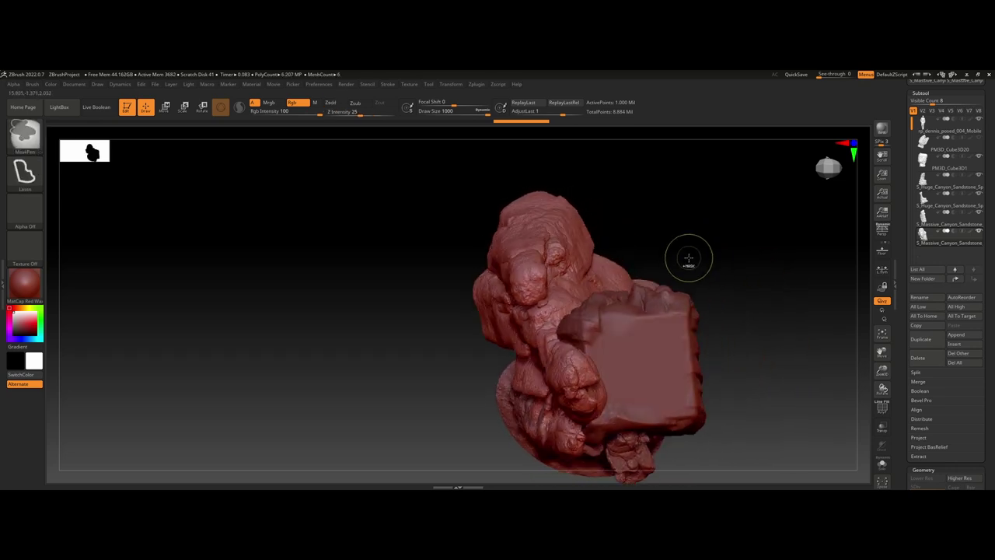
pyautogui.click(882, 426)
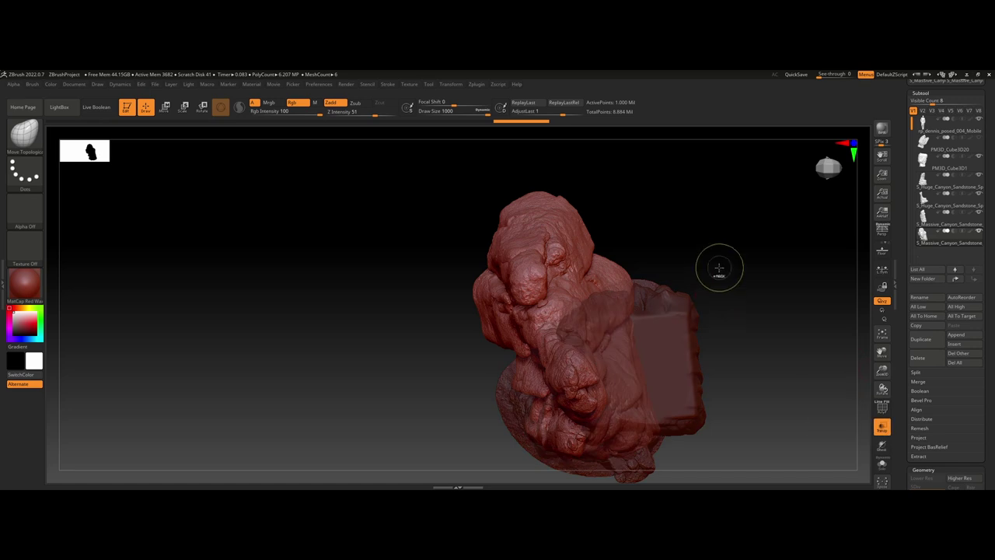
pyautogui.press('ctrl')
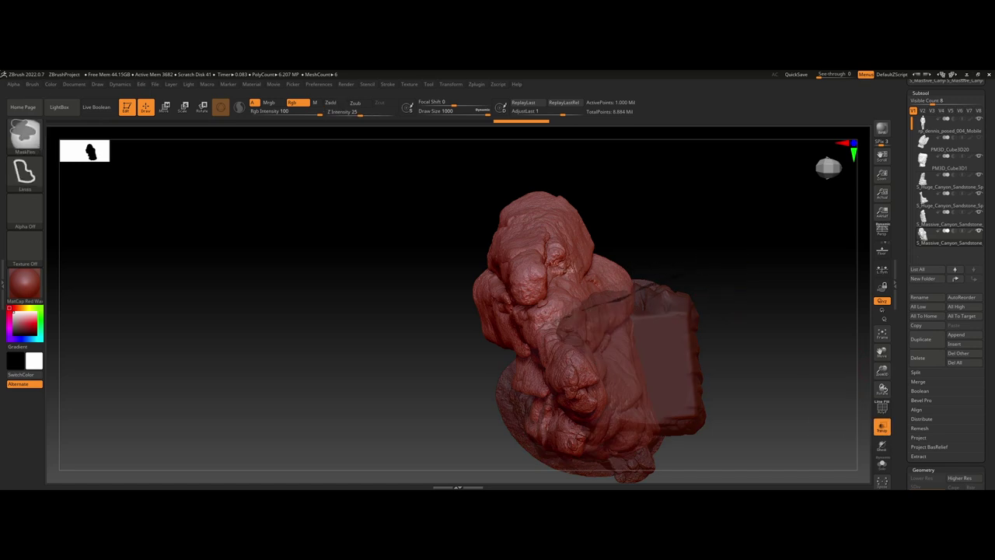
pyautogui.moveTo(555, 320)
pyautogui.keyDown('ctrl'); pyautogui.mouseDown()
pyautogui.moveTo(500, 295)
pyautogui.moveTo(465, 191)
pyautogui.moveTo(670, 199)
pyautogui.moveTo(698, 223)
pyautogui.mouseUp(); pyautogui.keyUp('ctrl')
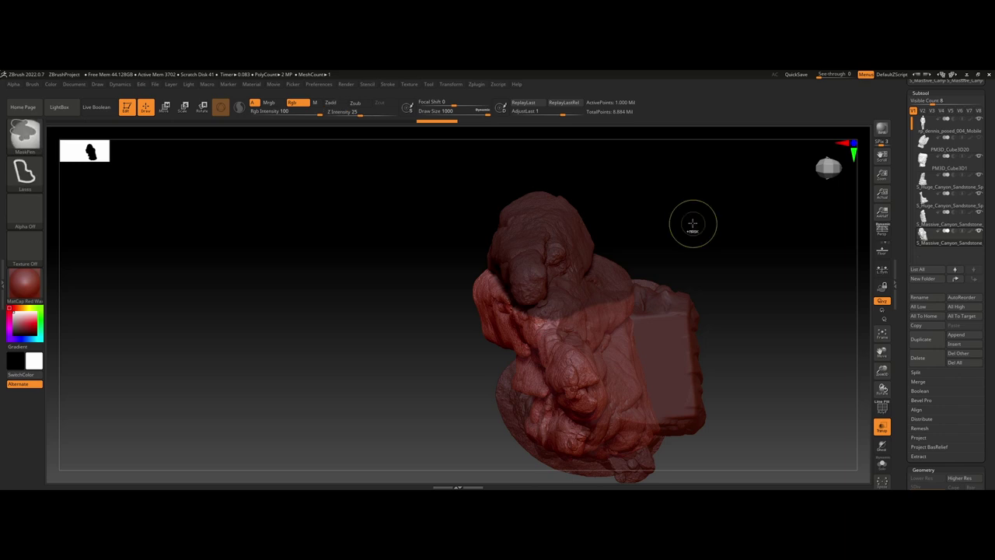
# Step: Turn the hoodoo's masked part into its own polygroup, check it in PolyFrame display, and turn PolyFrame and Transparency off
pyautogui.press('ctrl')
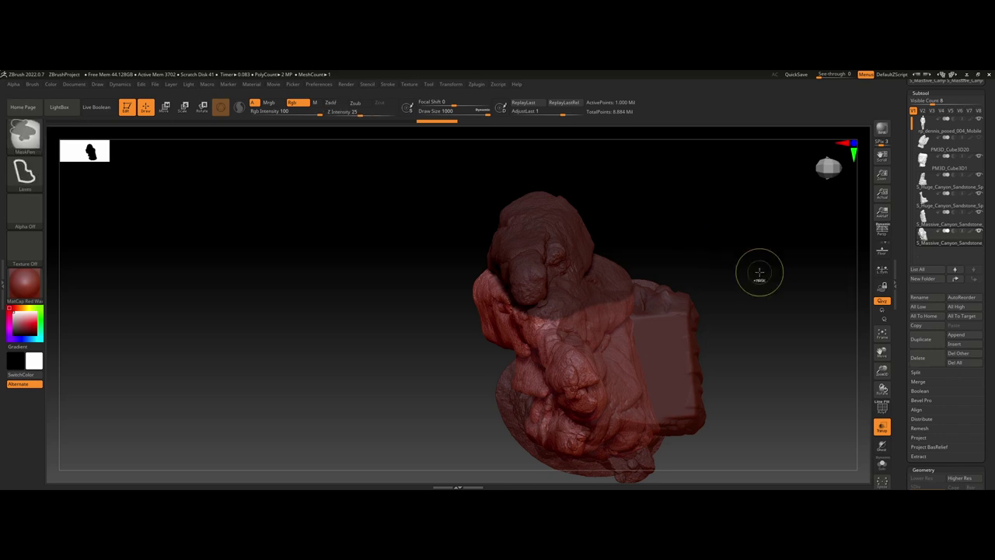
pyautogui.keyDown('ctrl'); pyautogui.moveTo(760, 272); pyautogui.dragTo(759, 272); pyautogui.keyUp('ctrl')
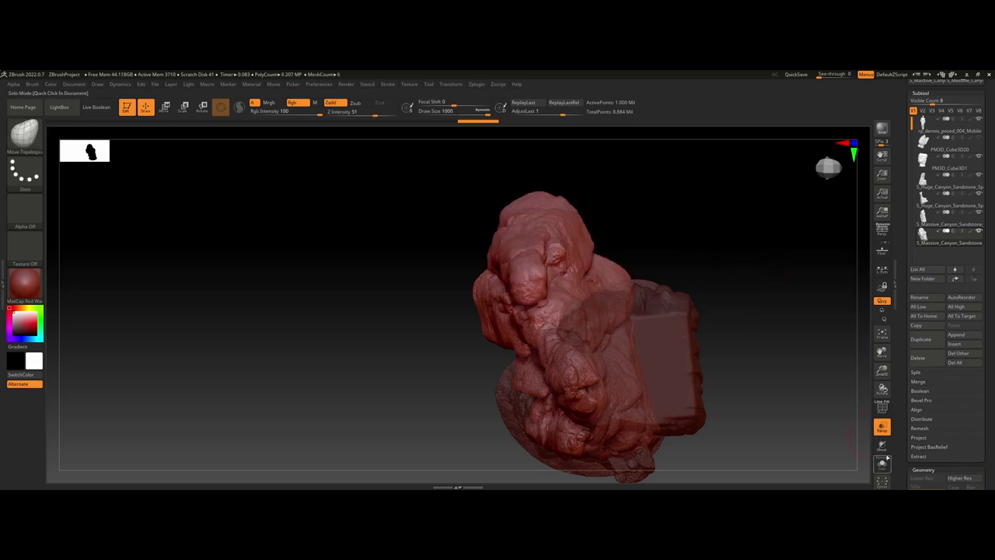
pyautogui.click(880, 413)
pyautogui.moveTo(816, 412); pyautogui.dragTo(664, 248, button='right')
pyautogui.moveTo(391, 197); pyautogui.dragTo(260, 267)
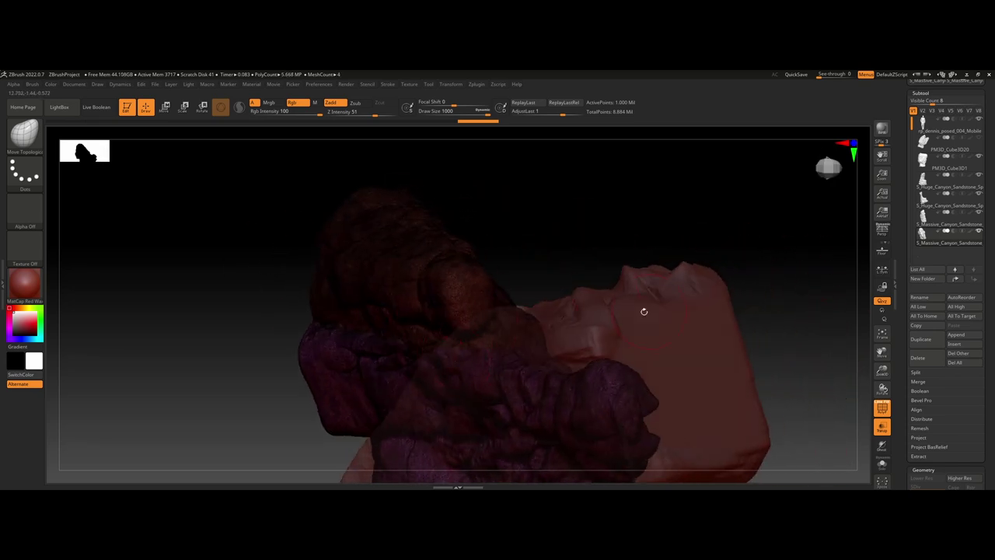
pyautogui.click(882, 429)
pyautogui.click(881, 408)
# Step: Split the new hoodoo into separate subtools by polygroup with Groups Split
pyautogui.moveTo(935, 166)
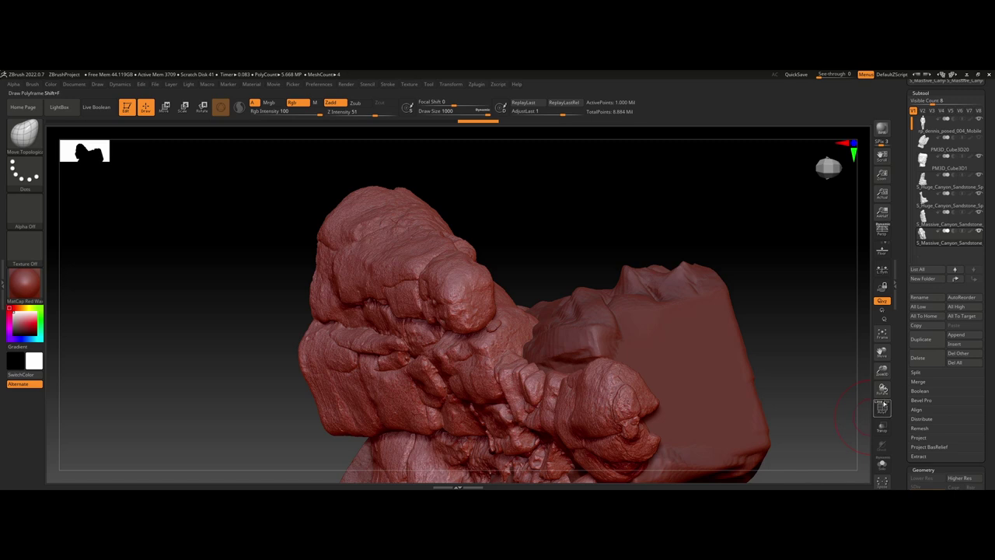
pyautogui.click(917, 373)
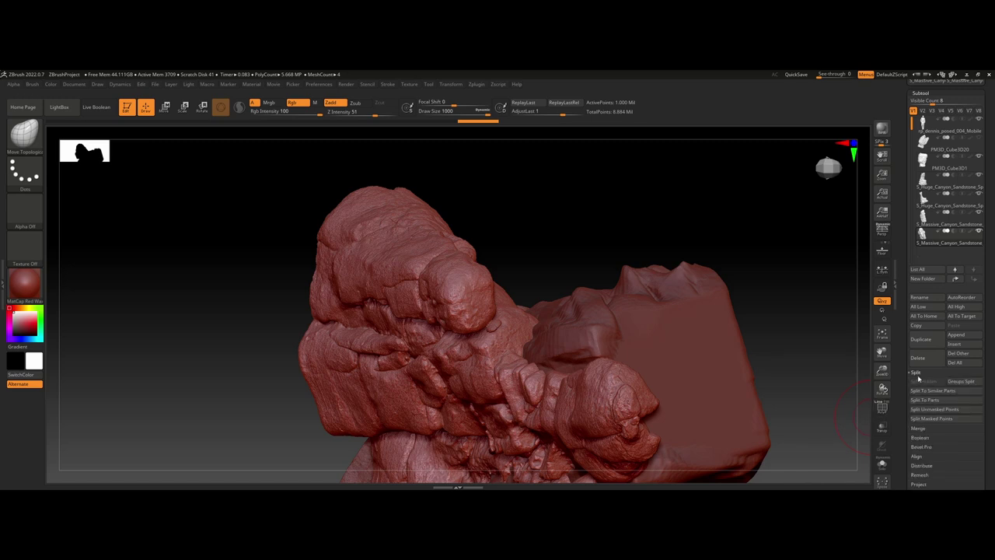
pyautogui.click(965, 385)
pyautogui.click(856, 401)
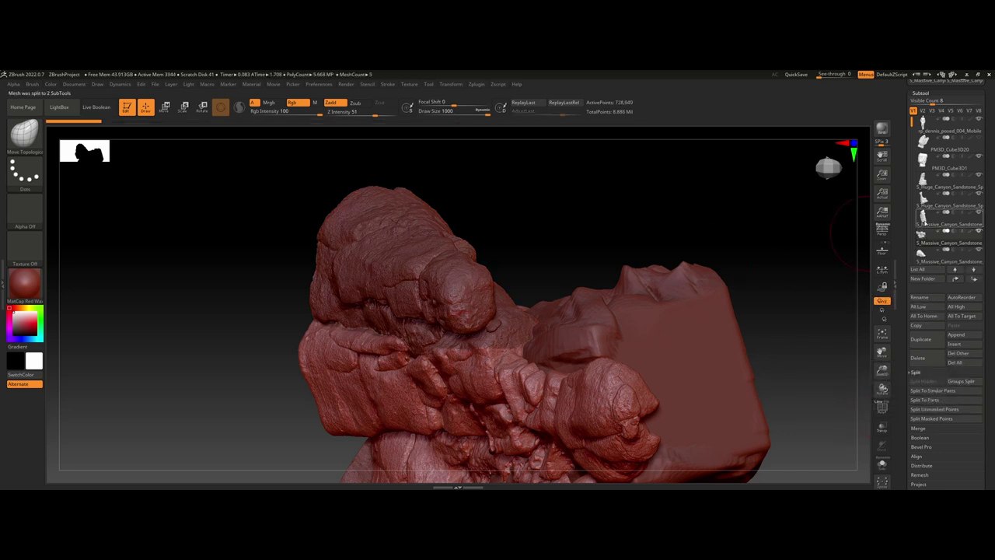
# Step: Select the hoodoo's split-off part, reposition the unlocked gizmo over it and move the part away from its original spot
pyautogui.click(919, 260)
pyautogui.press('w')
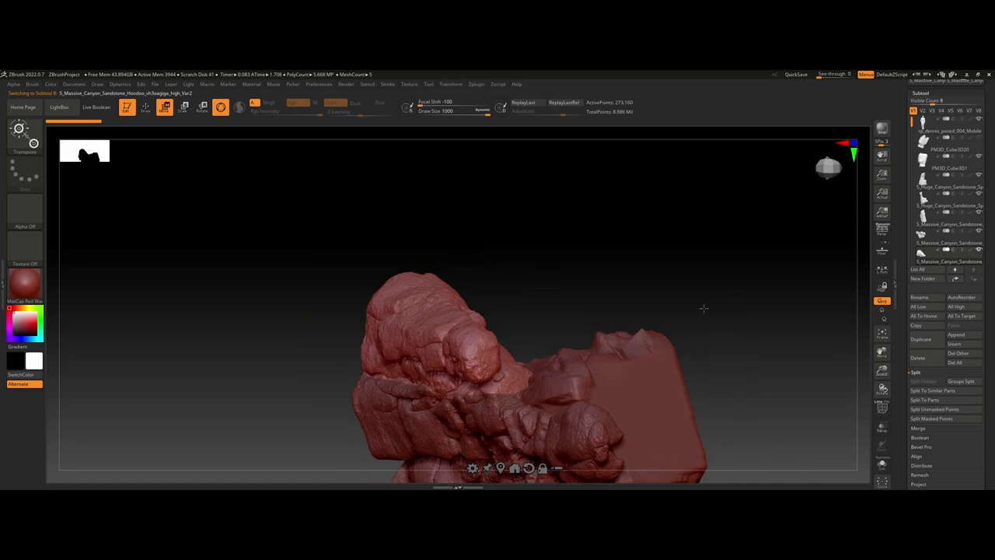
pyautogui.moveTo(702, 186); pyautogui.dragTo(731, 256)
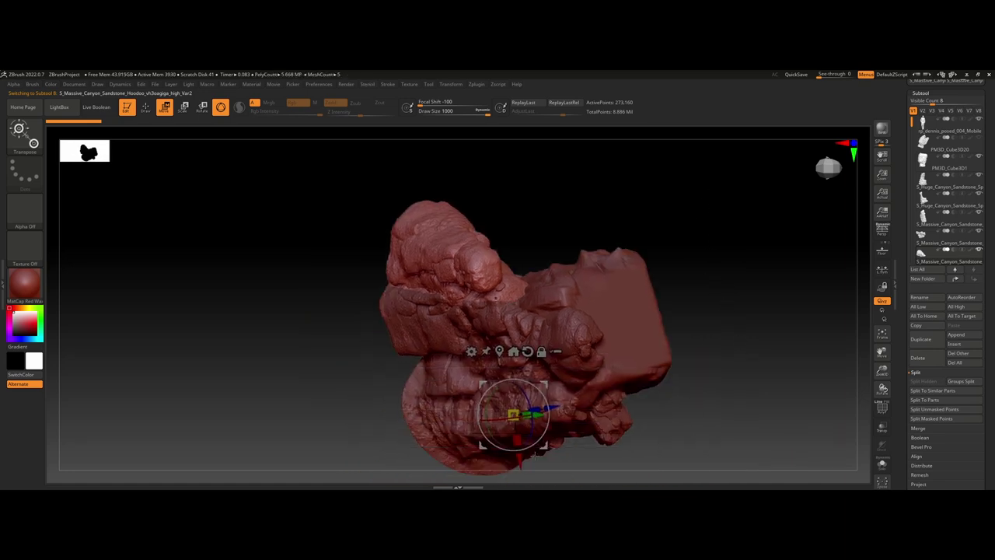
pyautogui.moveTo(502, 466); pyautogui.dragTo(484, 340)
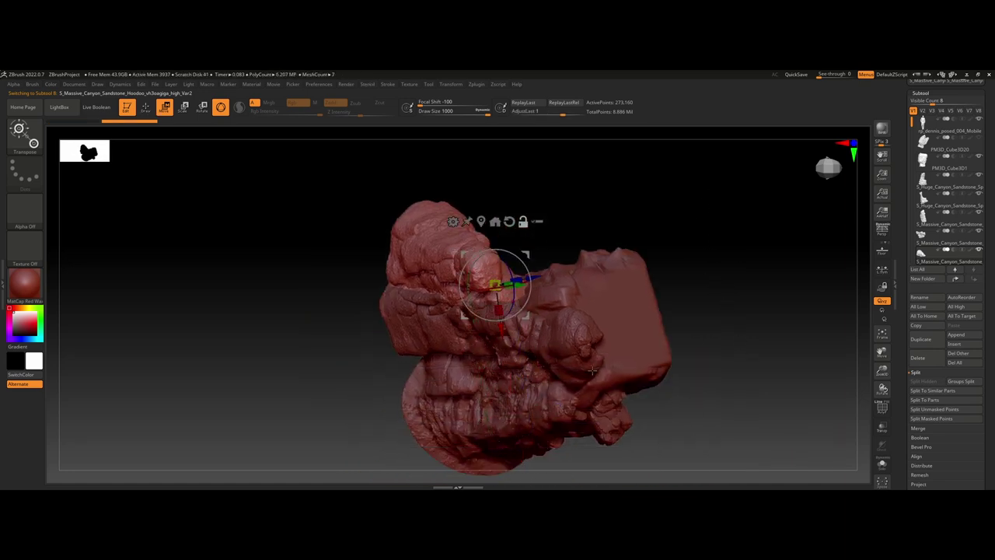
pyautogui.moveTo(777, 377); pyautogui.dragTo(745, 391)
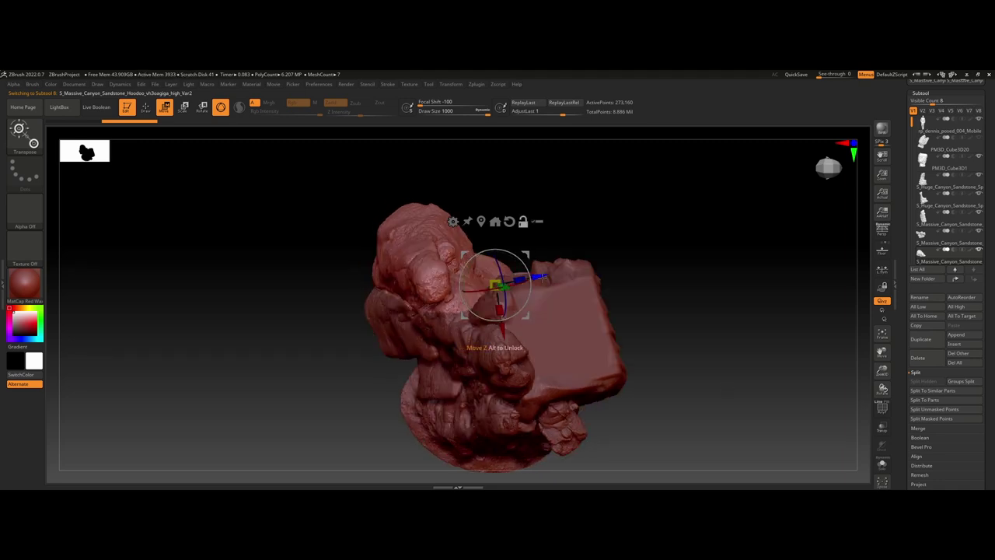
pyautogui.moveTo(498, 336); pyautogui.dragTo(459, 365)
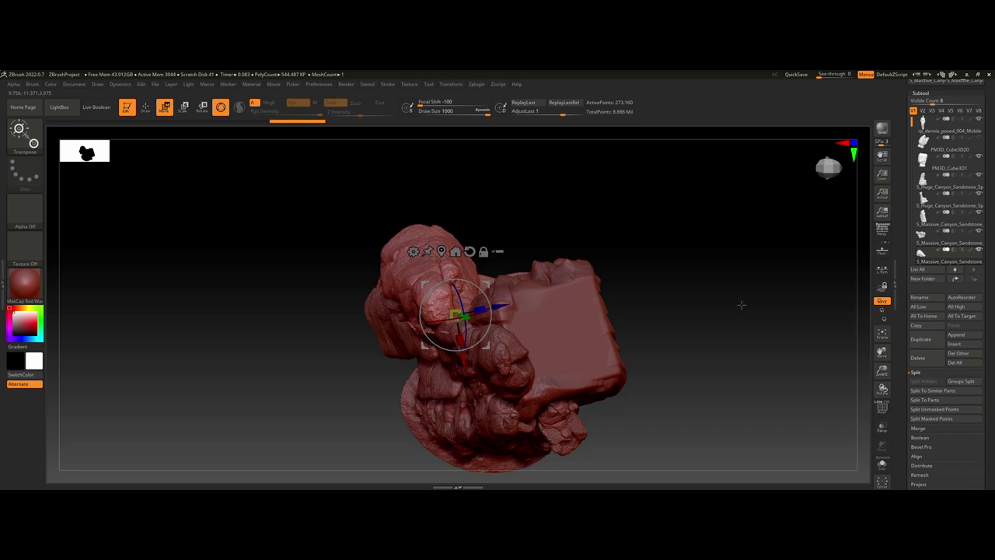
# Step: Rotate and move the split-off hoodoo part so that it stands against the bare side of the main block
pyautogui.moveTo(741, 304); pyautogui.dragTo(801, 301)
pyautogui.moveTo(437, 307); pyautogui.dragTo(459, 367)
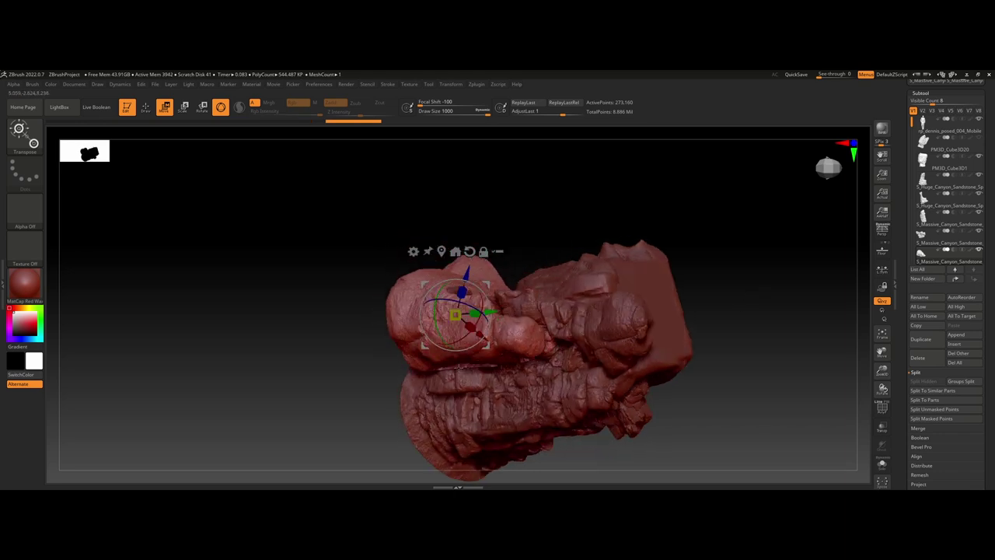
pyautogui.moveTo(479, 335); pyautogui.dragTo(488, 342)
pyautogui.moveTo(476, 285); pyautogui.dragTo(486, 252)
pyautogui.moveTo(509, 287); pyautogui.dragTo(545, 284)
pyautogui.moveTo(735, 308); pyautogui.dragTo(713, 298)
pyautogui.moveTo(481, 313); pyautogui.dragTo(486, 254)
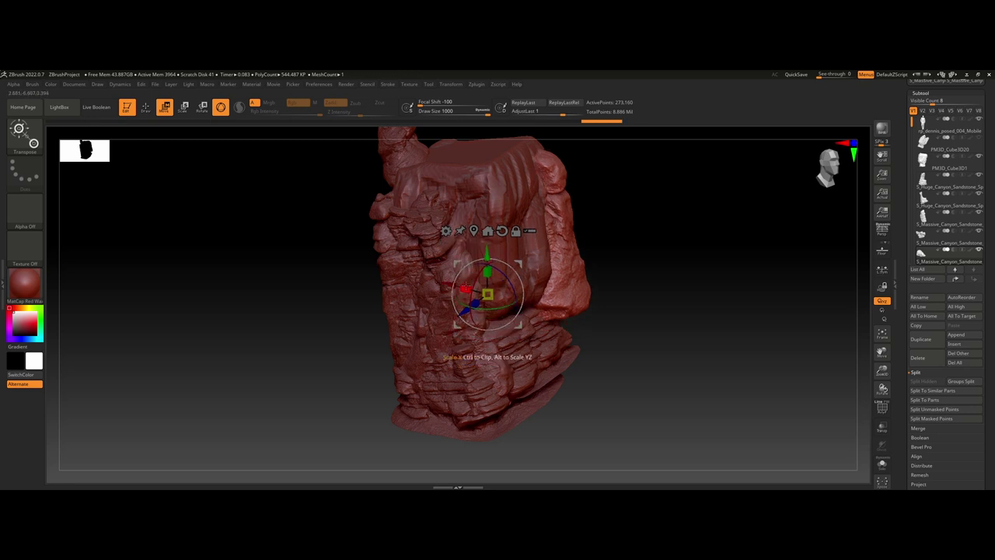
# Step: Scale, rotate and push the hoodoo part into the block's side for a close fit, and return to Draw mode
pyautogui.moveTo(458, 288); pyautogui.dragTo(452, 286)
pyautogui.moveTo(670, 328); pyautogui.dragTo(706, 316)
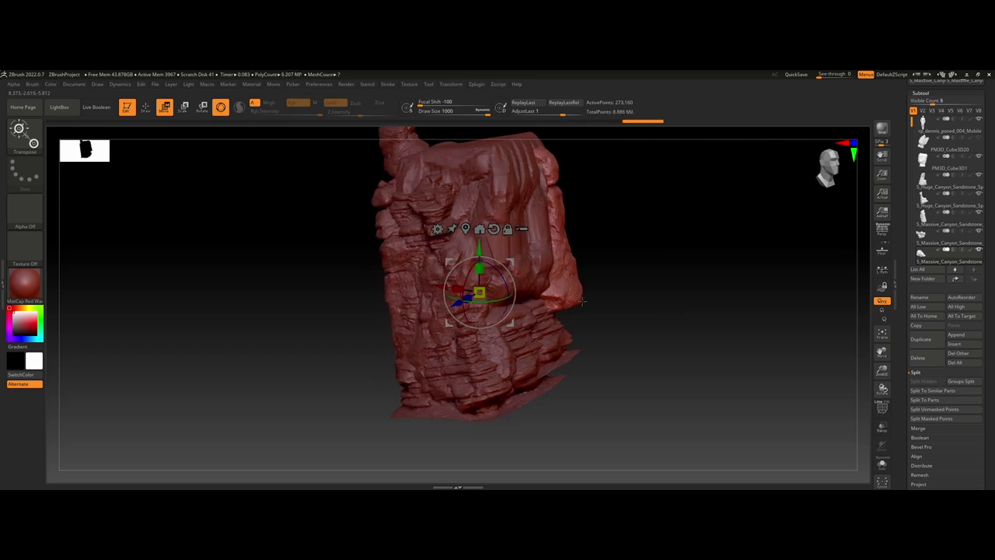
pyautogui.moveTo(502, 270); pyautogui.dragTo(511, 288)
pyautogui.moveTo(725, 336); pyautogui.dragTo(573, 319)
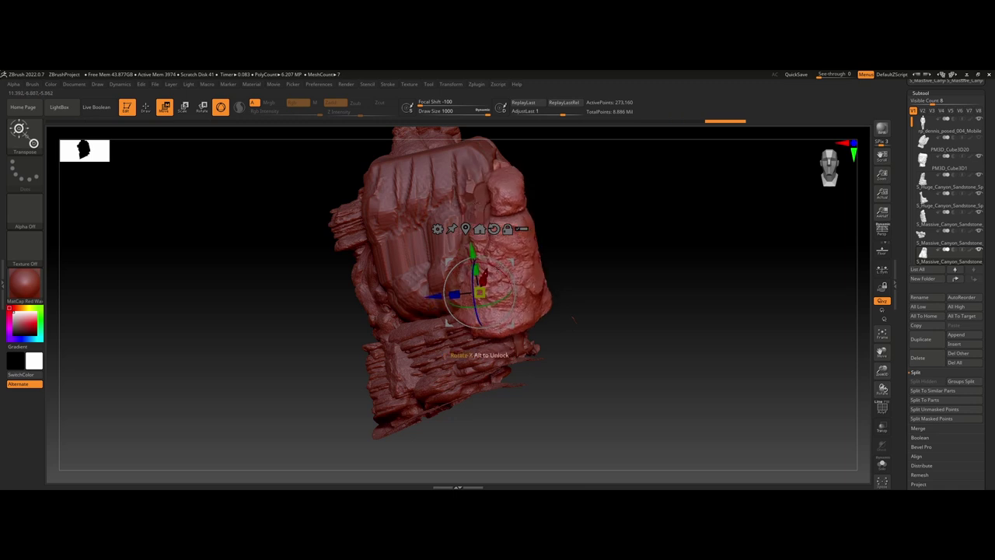
pyautogui.moveTo(435, 296); pyautogui.dragTo(400, 314)
pyautogui.moveTo(668, 320); pyautogui.dragTo(549, 267)
pyautogui.press('q')
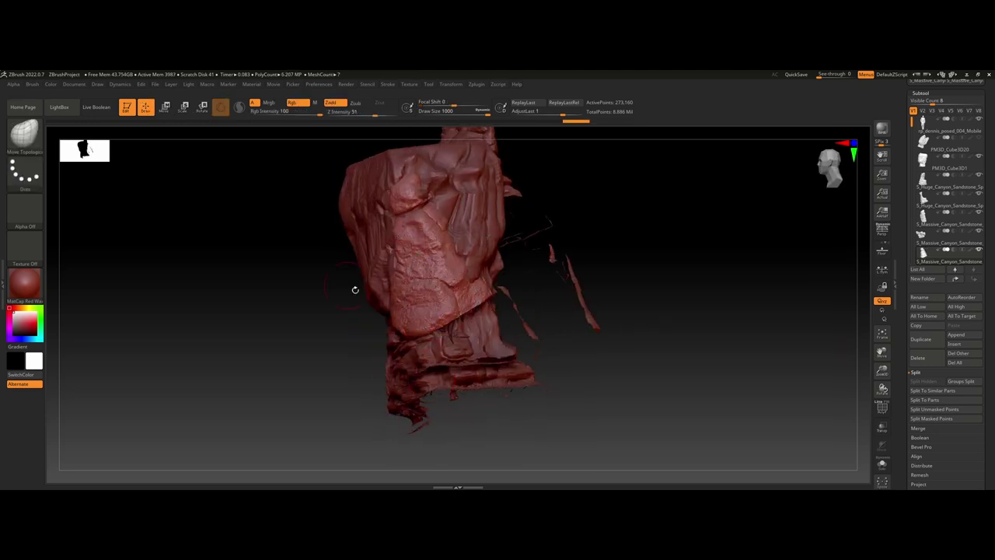
# Step: Reshape the fitted hoodoo part's lower edge with the Move Topological brush to blend it into the block and base
pyautogui.moveTo(259, 339); pyautogui.dragTo(236, 262)
pyautogui.keyDown('ctrl'); pyautogui.moveTo(397, 245); pyautogui.dragTo(382, 220, button='right'); pyautogui.keyUp('ctrl')
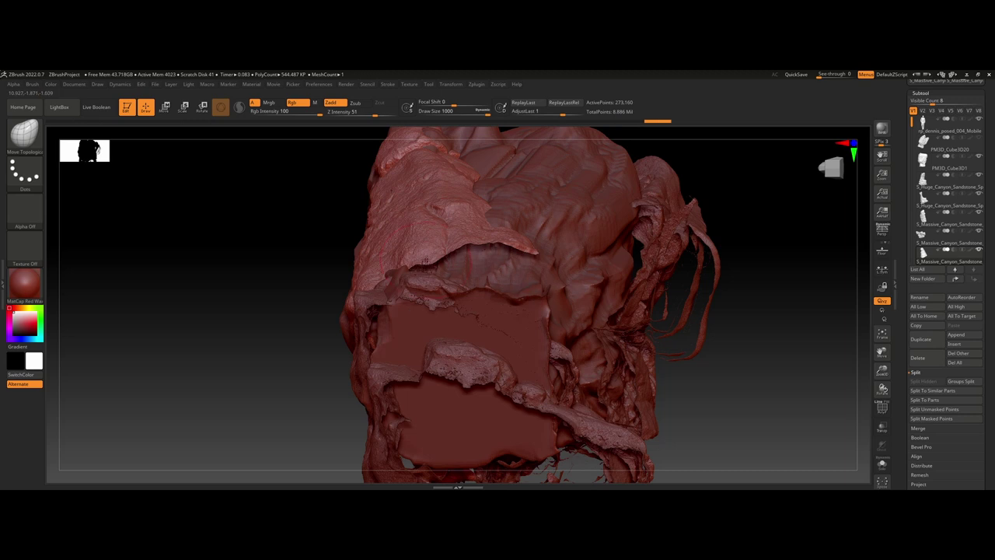
pyautogui.moveTo(315, 266); pyautogui.dragTo(462, 254)
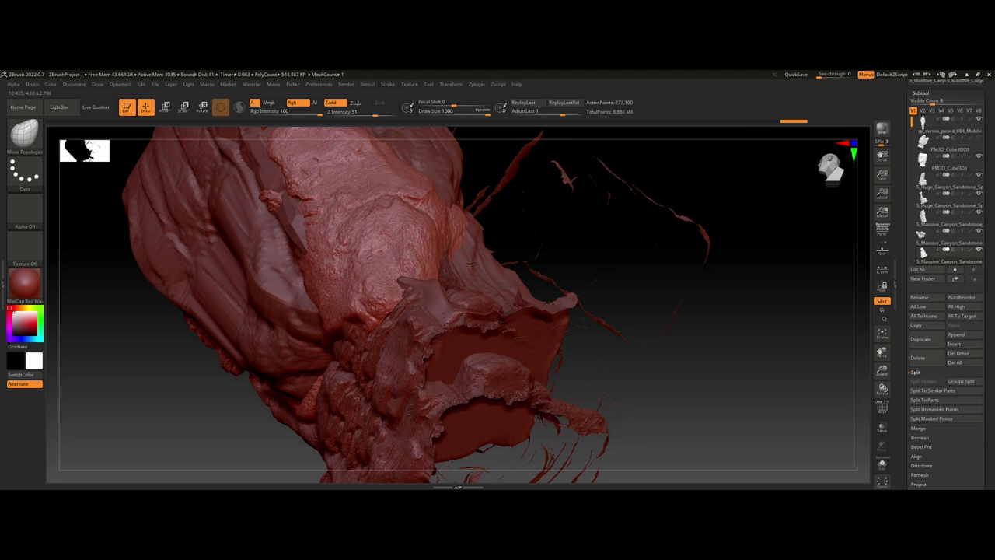
pyautogui.moveTo(698, 388)
pyautogui.mouseDown()
pyautogui.moveTo(602, 398)
pyautogui.moveTo(583, 412)
pyautogui.moveTo(719, 441)
pyautogui.moveTo(727, 329)
pyautogui.moveTo(728, 393)
pyautogui.moveTo(681, 389)
pyautogui.mouseUp()
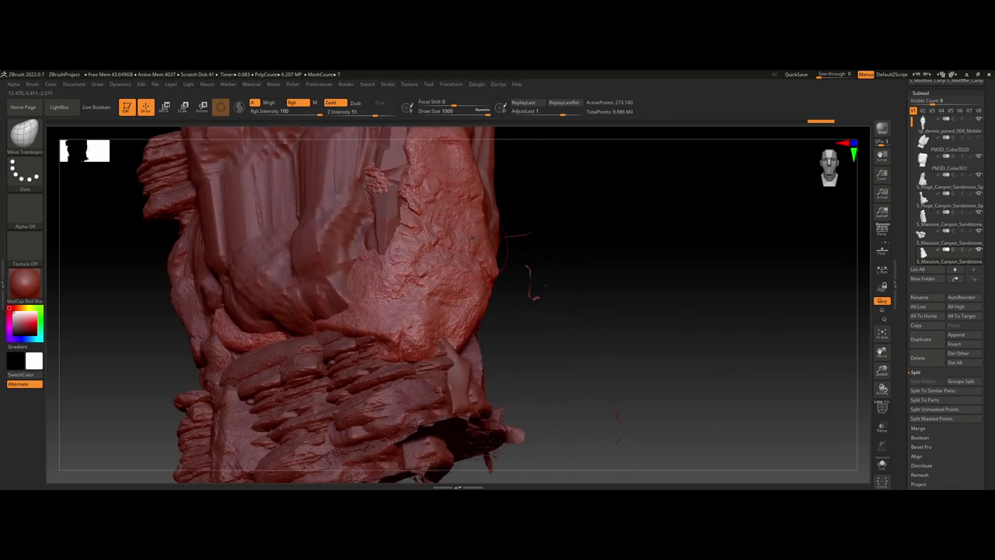
pyautogui.moveTo(636, 260); pyautogui.dragTo(649, 286)
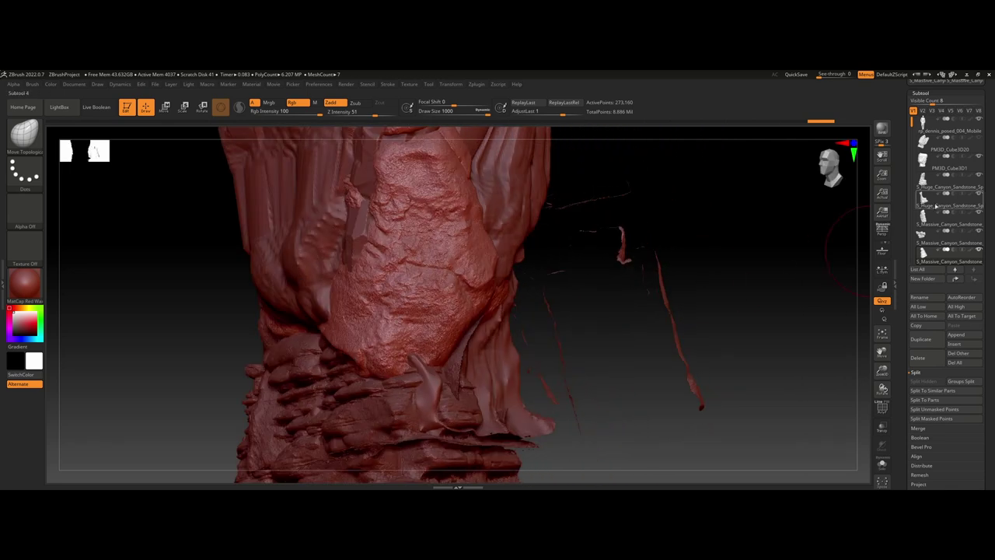
# Step: Select the remaining larger hoodoo subtool and adjust its shape around the base with the Move Topological brush
pyautogui.click(936, 245)
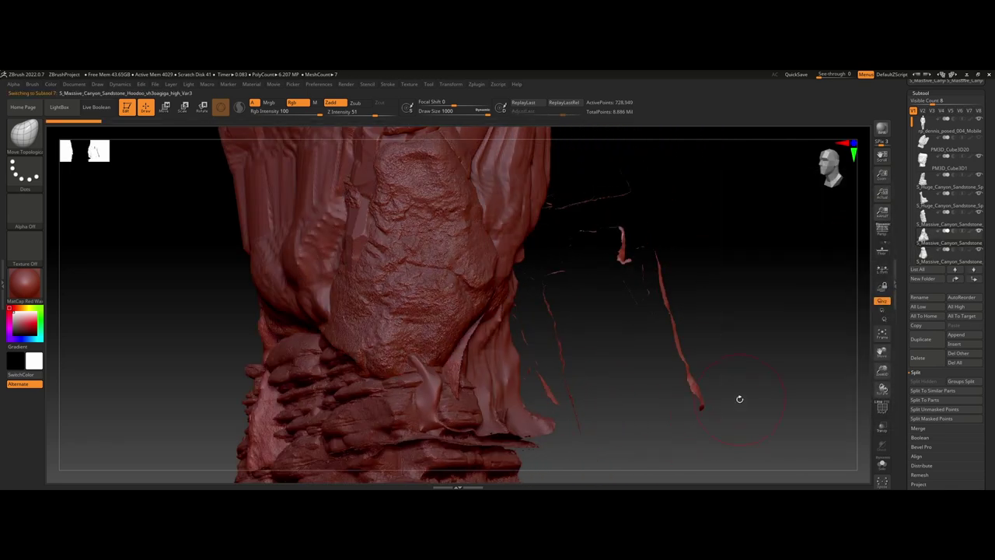
pyautogui.moveTo(739, 399); pyautogui.dragTo(693, 386)
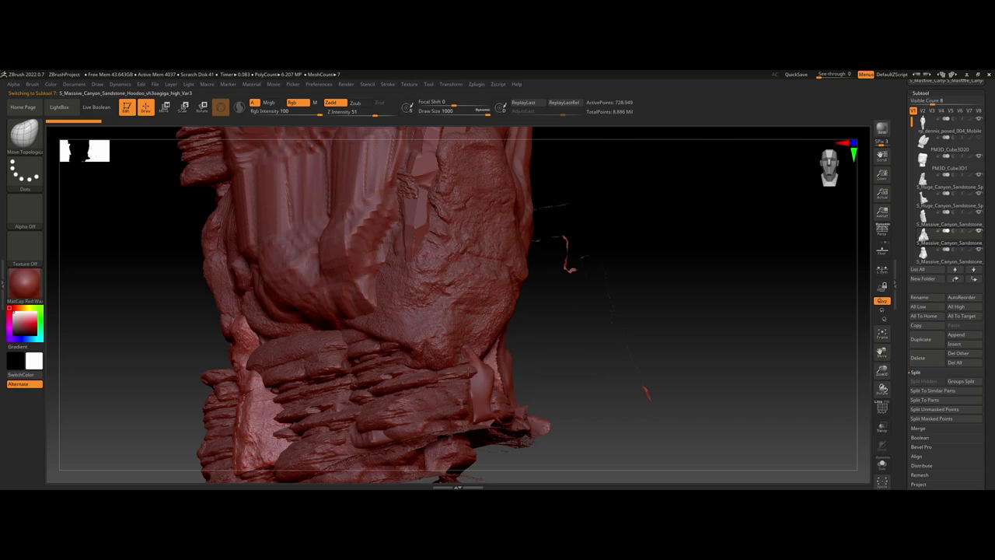
pyautogui.moveTo(612, 392); pyautogui.dragTo(659, 411)
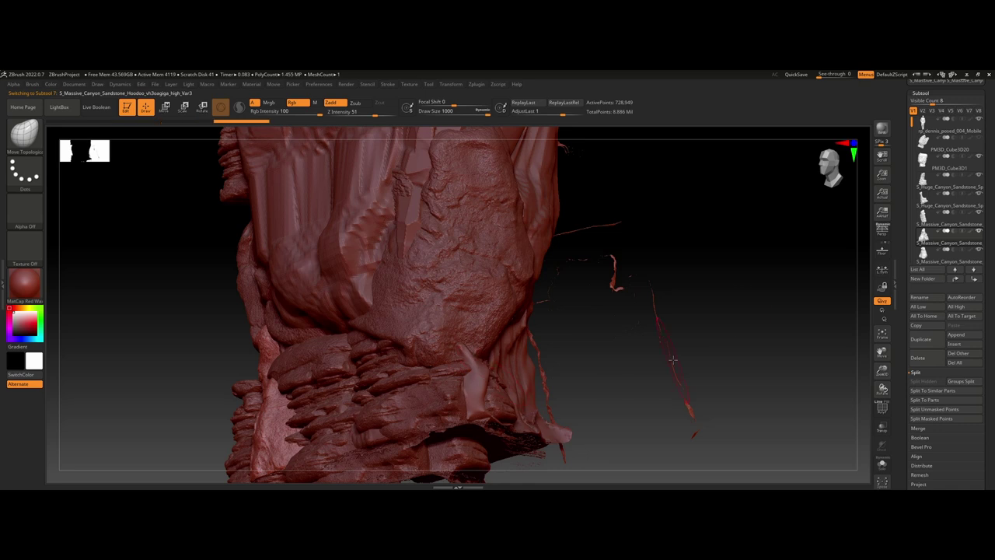
pyautogui.moveTo(733, 335); pyautogui.dragTo(815, 318)
pyautogui.keyDown('alt'); pyautogui.moveTo(389, 317); pyautogui.dragTo(717, 300); pyautogui.keyUp('alt')
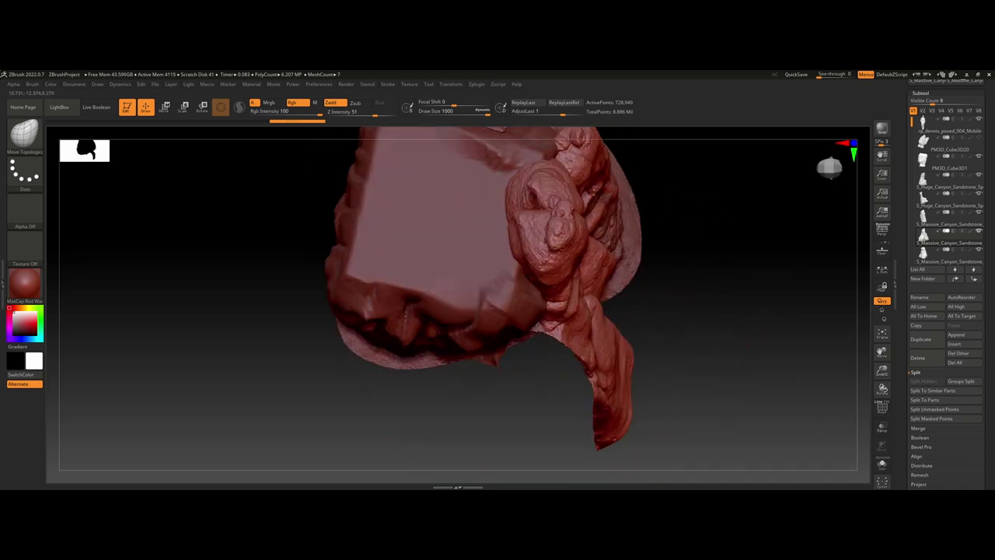
pyautogui.keyDown('shift'); pyautogui.moveTo(722, 362); pyautogui.dragTo(670, 387); pyautogui.keyUp('shift')
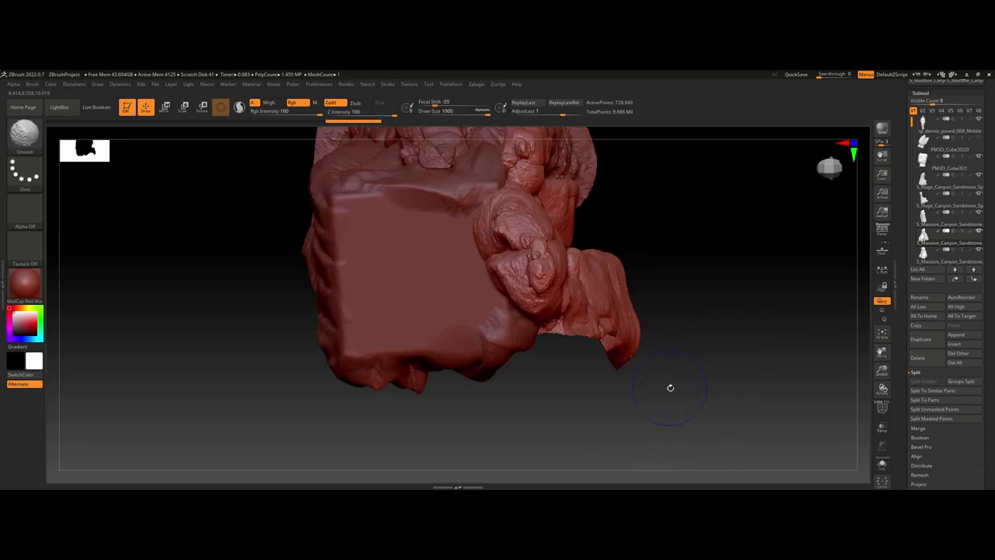
# Step: Mask the larger hoodoo's protruding end with a lasso selection, and extend the mask up to the rock cracks using the FreeHand stroke
pyautogui.press('ctrl')
pyautogui.moveTo(571, 241)
pyautogui.keyDown('ctrl'); pyautogui.mouseDown()
pyautogui.moveTo(616, 277)
pyautogui.moveTo(637, 424)
pyautogui.moveTo(739, 327)
pyautogui.mouseUp(); pyautogui.keyUp('ctrl')
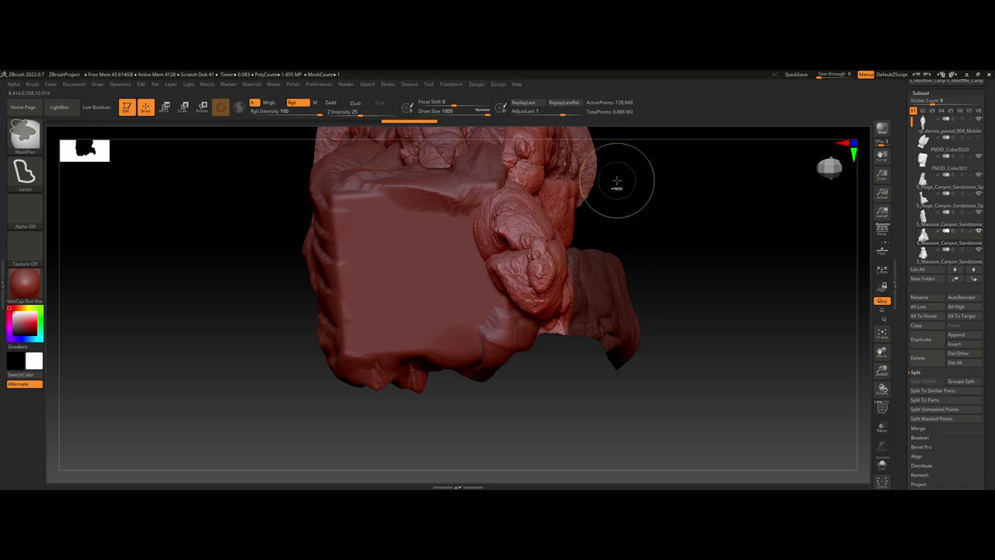
pyautogui.moveTo(614, 181)
pyautogui.keyDown('ctrl'); pyautogui.mouseDown()
pyautogui.moveTo(545, 224)
pyautogui.moveTo(577, 249)
pyautogui.mouseUp(); pyautogui.keyUp('ctrl')
pyautogui.moveTo(719, 257)
pyautogui.mouseDown()
pyautogui.moveTo(702, 331)
pyautogui.moveTo(687, 306)
pyautogui.moveTo(656, 332)
pyautogui.moveTo(706, 327)
pyautogui.moveTo(667, 370)
pyautogui.moveTo(596, 400)
pyautogui.mouseUp()
pyautogui.keyDown('ctrl'); pyautogui.click(14, 139); pyautogui.keyUp('ctrl')
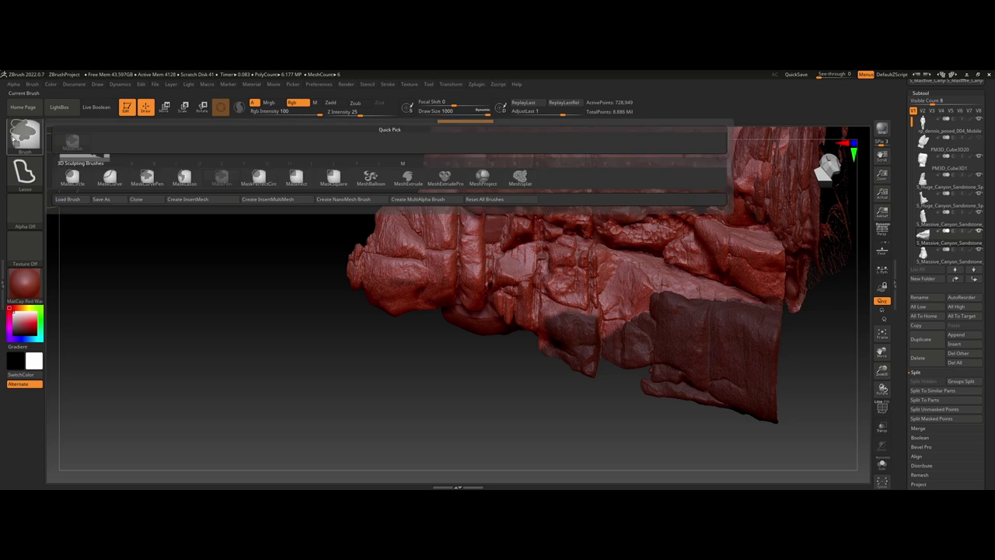
pyautogui.keyDown('ctrl'); pyautogui.click(23, 173); pyautogui.keyUp('ctrl')
pyautogui.keyDown('ctrl'); pyautogui.click(154, 181); pyautogui.keyUp('ctrl')
pyautogui.moveTo(675, 332)
pyautogui.keyDown('ctrl'); pyautogui.mouseDown()
pyautogui.moveTo(629, 312)
pyautogui.moveTo(574, 328)
pyautogui.moveTo(564, 275)
pyautogui.moveTo(626, 268)
pyautogui.moveTo(680, 296)
pyautogui.mouseUp(); pyautogui.keyUp('ctrl')
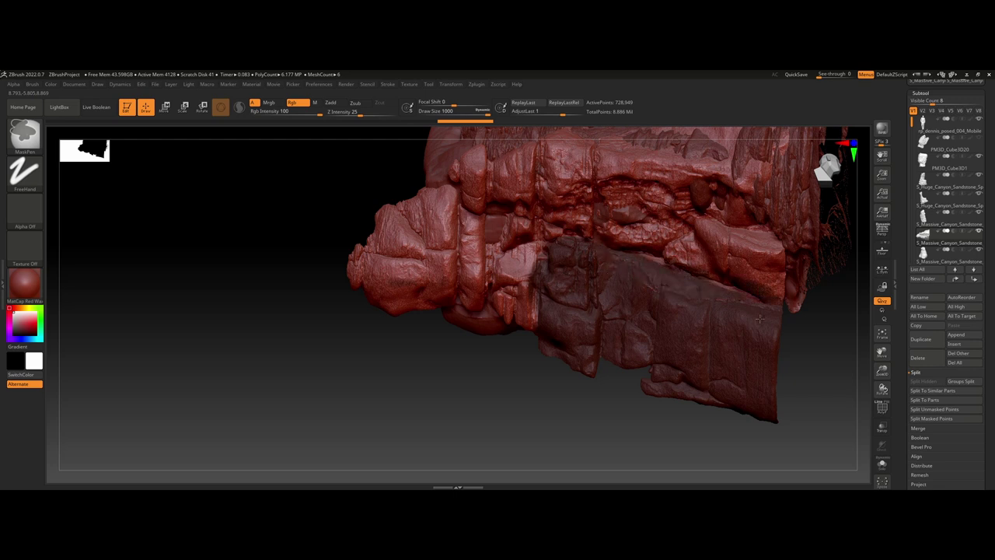
pyautogui.keyDown('ctrl'); pyautogui.moveTo(761, 318); pyautogui.dragTo(773, 316); pyautogui.keyUp('ctrl')
pyautogui.moveTo(845, 365); pyautogui.dragTo(841, 327)
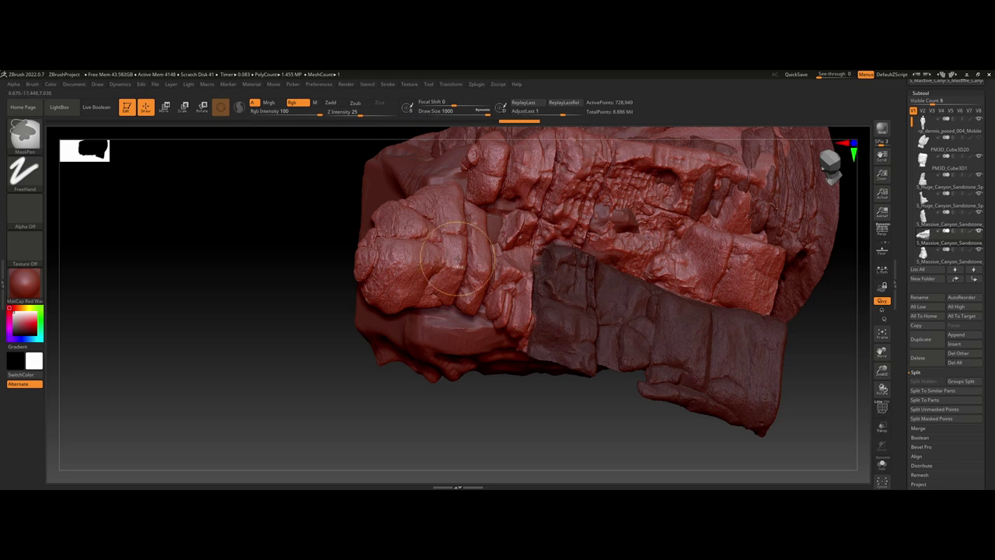
# Step: Turn the masked end into its own polygroup, hide it and remove it with Del Hidden
pyautogui.hotkey('ctrl', 'shift', 'a')
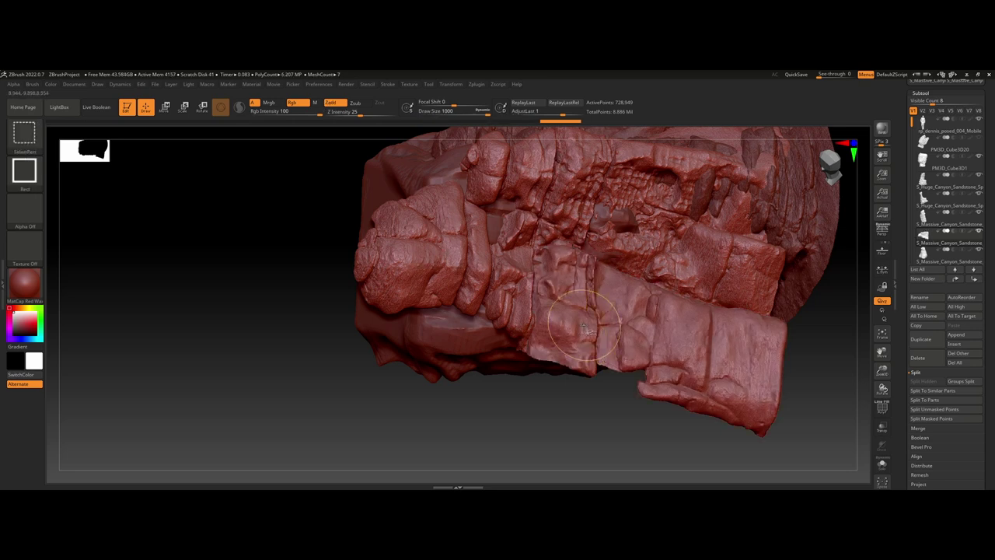
pyautogui.keyDown('ctrl'); pyautogui.keyDown('shift'); pyautogui.click(583, 330); pyautogui.keyUp('shift'); pyautogui.keyUp('ctrl')
pyautogui.keyDown('ctrl'); pyautogui.keyDown('shift'); pyautogui.click(583, 326); pyautogui.keyUp('shift'); pyautogui.keyUp('ctrl')
pyautogui.moveTo(608, 399)
pyautogui.mouseDown()
pyautogui.moveTo(665, 379)
pyautogui.moveTo(643, 379)
pyautogui.mouseUp()
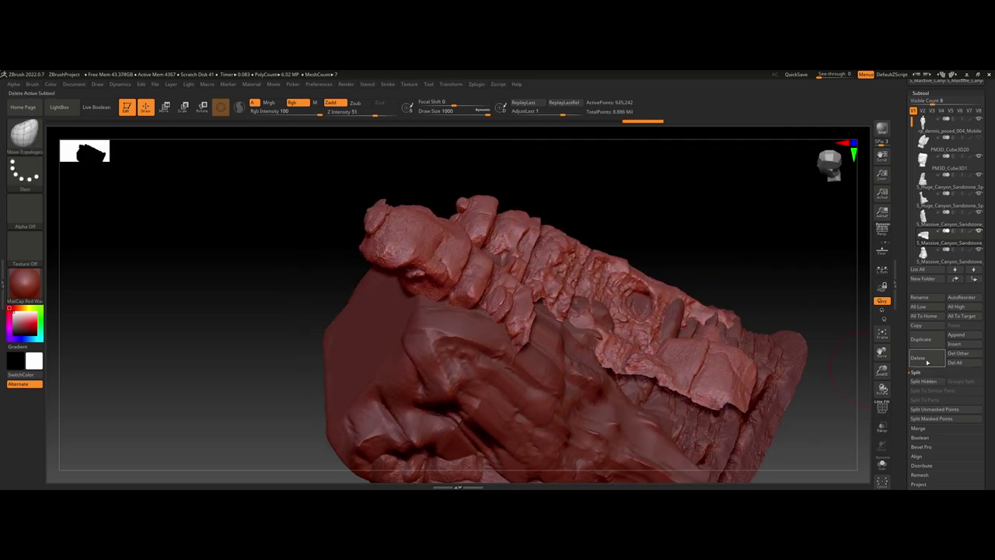
pyautogui.scroll(-10, 918, 423)
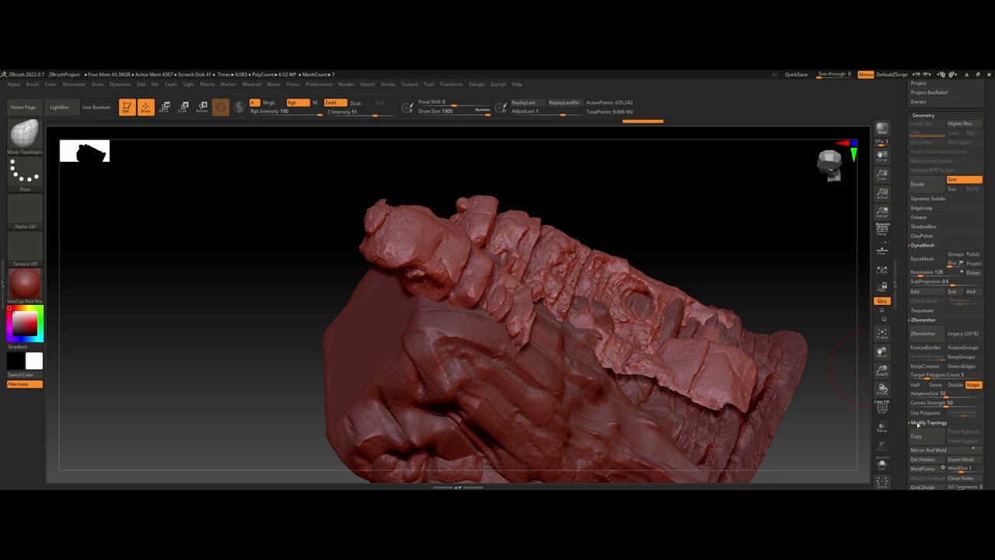
pyautogui.scroll(-1, 914, 463)
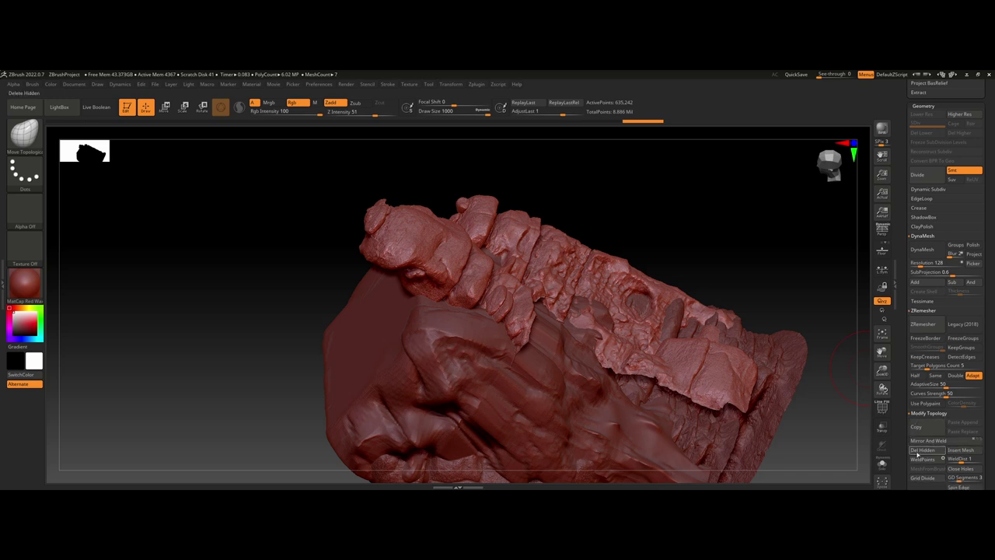
# Step: Pull the hoodoo's freshly cut edge closer to the main block with the Move Topological brush
pyautogui.moveTo(793, 271)
pyautogui.mouseDown()
pyautogui.moveTo(782, 217)
pyautogui.moveTo(753, 178)
pyautogui.mouseUp()
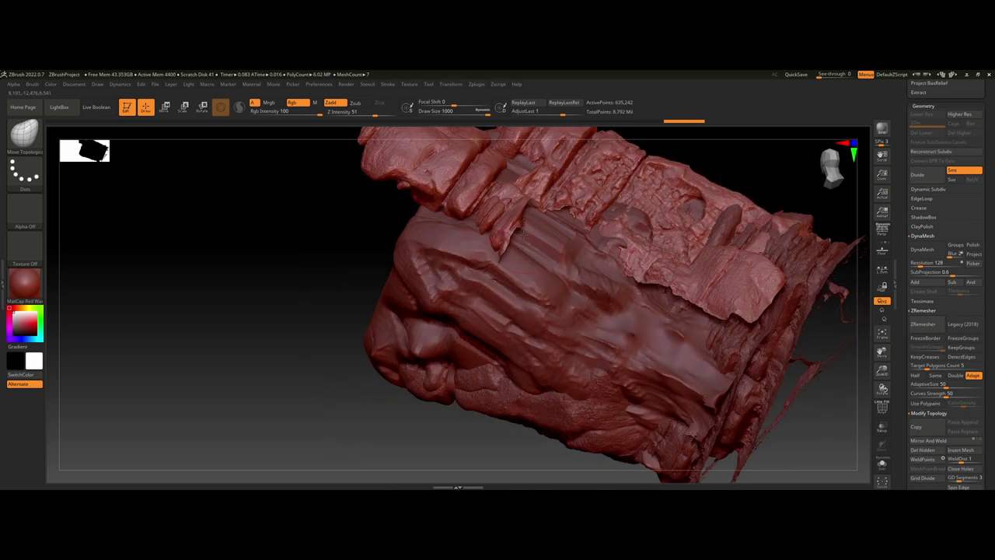
pyautogui.moveTo(679, 284); pyautogui.dragTo(659, 338)
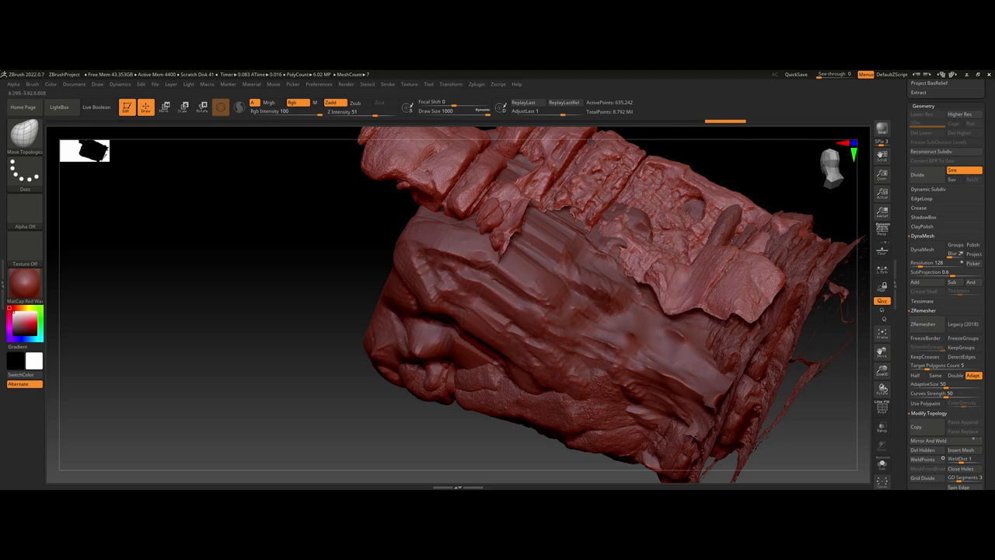
pyautogui.moveTo(723, 459)
pyautogui.mouseDown()
pyautogui.moveTo(759, 400)
pyautogui.moveTo(719, 336)
pyautogui.moveTo(702, 371)
pyautogui.moveTo(715, 417)
pyautogui.moveTo(726, 417)
pyautogui.moveTo(684, 359)
pyautogui.moveTo(681, 385)
pyautogui.moveTo(695, 402)
pyautogui.mouseUp()
# Step: Set the masking stroke back to Lasso and mask the small piece jutting out from the hoodoo's side
pyautogui.press('ctrl')
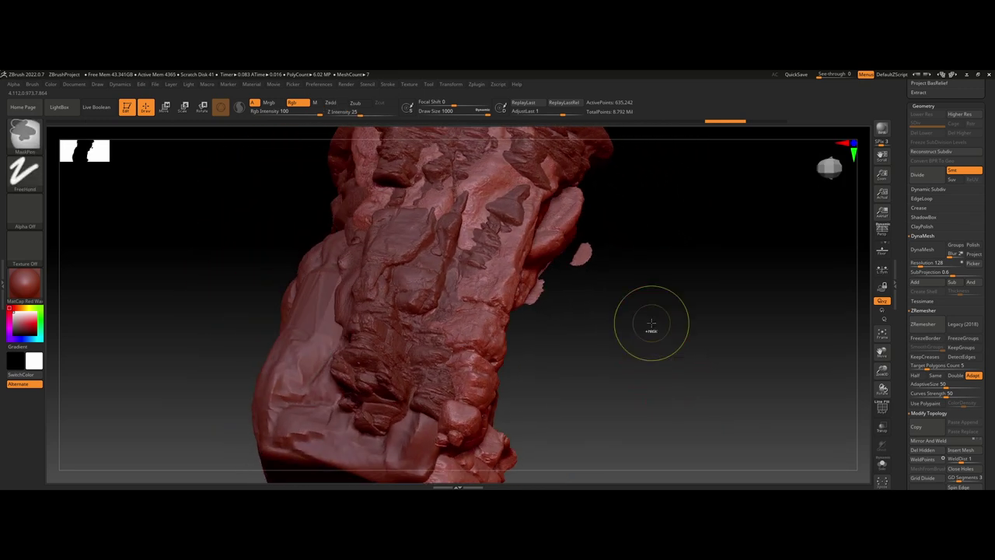
pyautogui.click(27, 184)
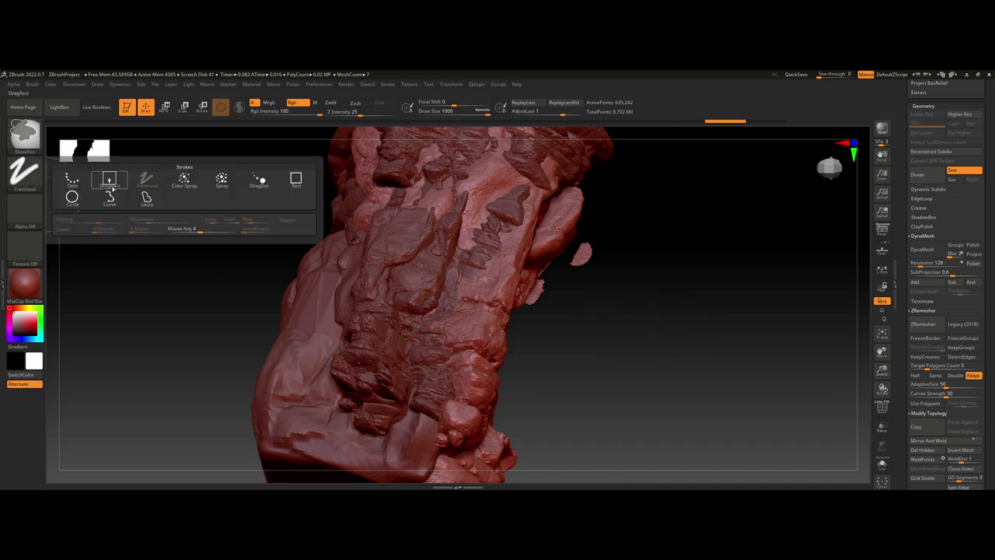
pyautogui.click(138, 203)
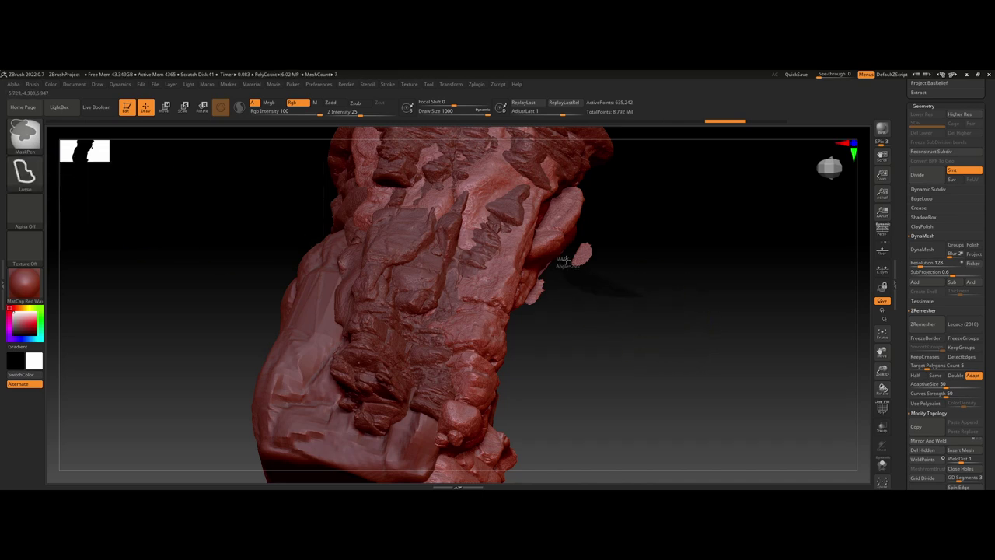
pyautogui.moveTo(591, 334)
pyautogui.mouseDown()
pyautogui.moveTo(580, 337)
pyautogui.moveTo(579, 312)
pyautogui.moveTo(585, 344)
pyautogui.moveTo(571, 355)
pyautogui.mouseUp()
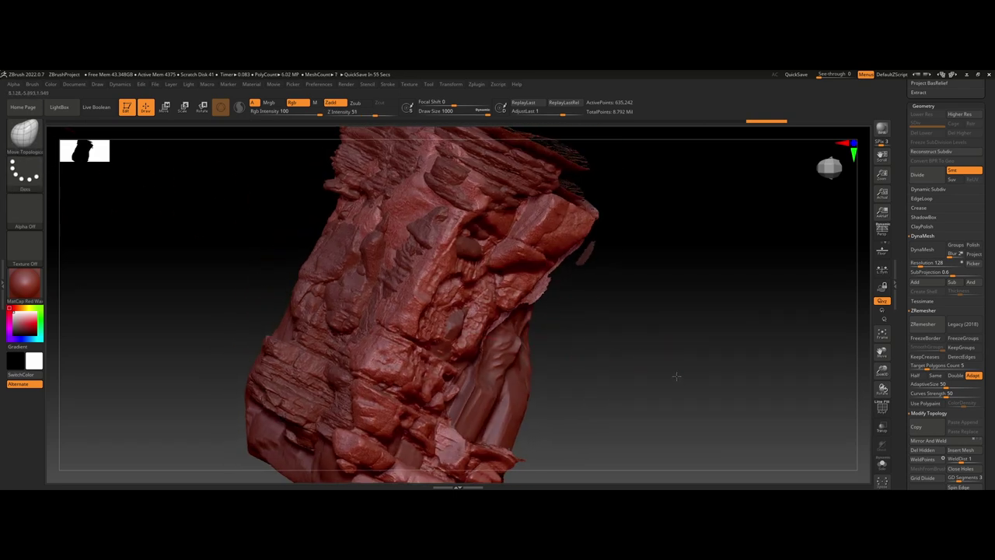
pyautogui.moveTo(677, 376)
pyautogui.mouseDown()
pyautogui.moveTo(687, 369)
pyautogui.moveTo(660, 360)
pyautogui.moveTo(662, 291)
pyautogui.moveTo(674, 309)
pyautogui.mouseUp()
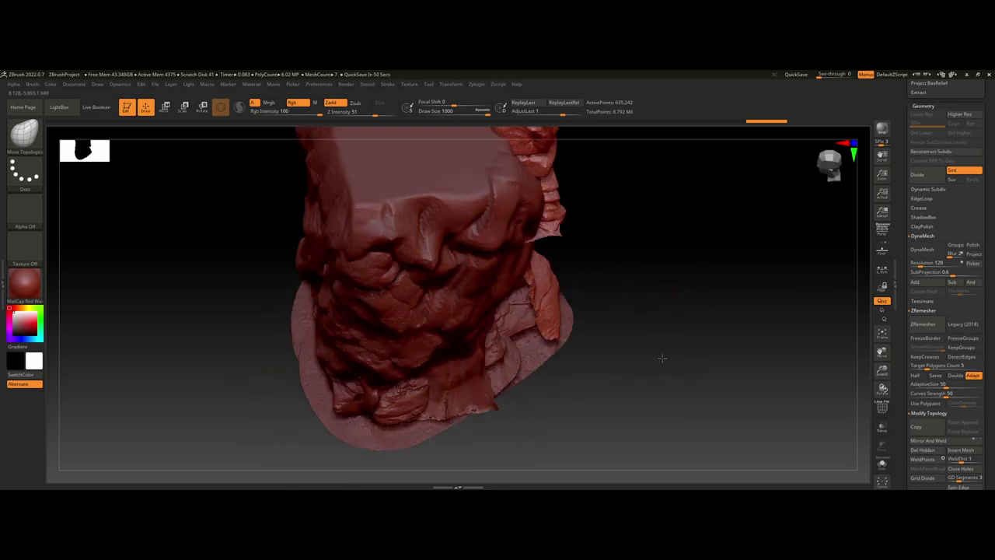
pyautogui.moveTo(662, 358)
pyautogui.mouseDown()
pyautogui.moveTo(664, 368)
pyautogui.moveTo(579, 390)
pyautogui.mouseUp()
pyautogui.moveTo(375, 374)
pyautogui.keyDown('alt'); pyautogui.mouseDown()
pyautogui.moveTo(313, 390)
pyautogui.moveTo(228, 344)
pyautogui.moveTo(284, 328)
pyautogui.moveTo(244, 369)
pyautogui.mouseUp(); pyautogui.keyUp('alt')
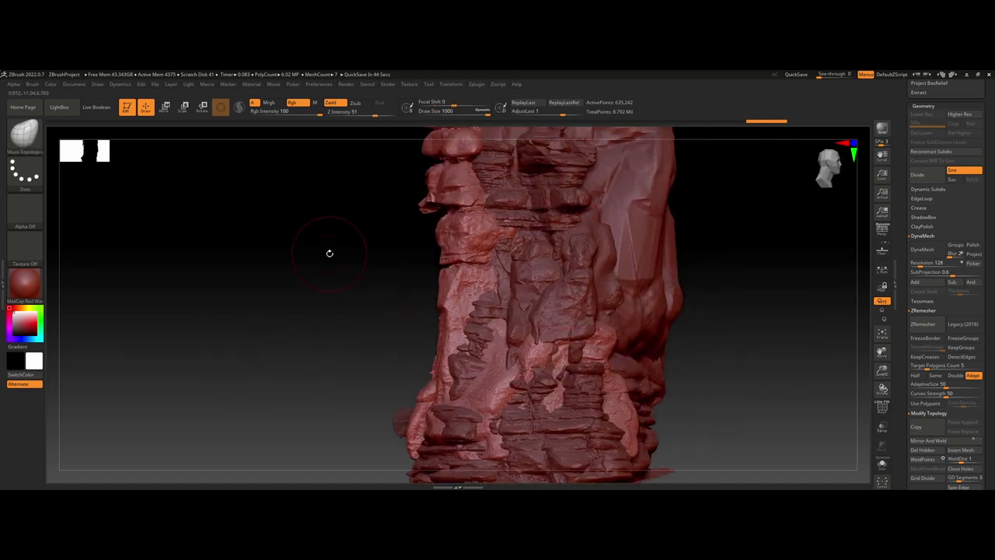
# Step: Turn on transparency with Ghost mode to see through the rock pieces from above
pyautogui.moveTo(330, 254)
pyautogui.mouseDown()
pyautogui.moveTo(304, 284)
pyautogui.moveTo(318, 288)
pyautogui.moveTo(300, 295)
pyautogui.moveTo(347, 251)
pyautogui.mouseUp()
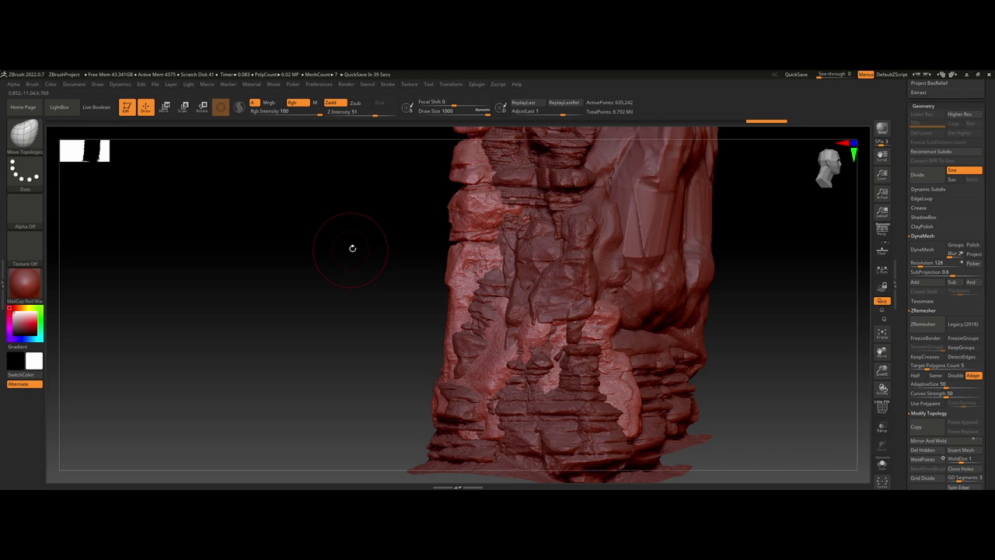
pyautogui.moveTo(391, 250)
pyautogui.mouseDown()
pyautogui.moveTo(395, 258)
pyautogui.moveTo(353, 230)
pyautogui.moveTo(702, 358)
pyautogui.moveTo(731, 355)
pyautogui.mouseUp()
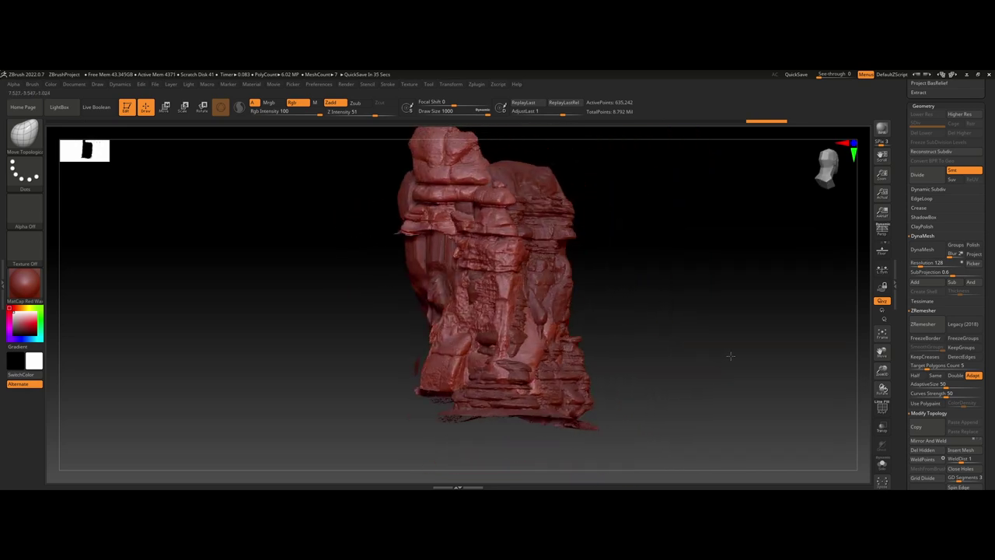
pyautogui.moveTo(552, 328)
pyautogui.keyDown('alt'); pyautogui.mouseDown()
pyautogui.moveTo(692, 356)
pyautogui.moveTo(633, 375)
pyautogui.moveTo(652, 371)
pyautogui.moveTo(629, 331)
pyautogui.moveTo(549, 320)
pyautogui.moveTo(584, 327)
pyautogui.moveTo(569, 329)
pyautogui.mouseUp(); pyautogui.keyUp('alt')
pyautogui.moveTo(546, 330); pyautogui.dragTo(577, 380)
pyautogui.click(882, 426)
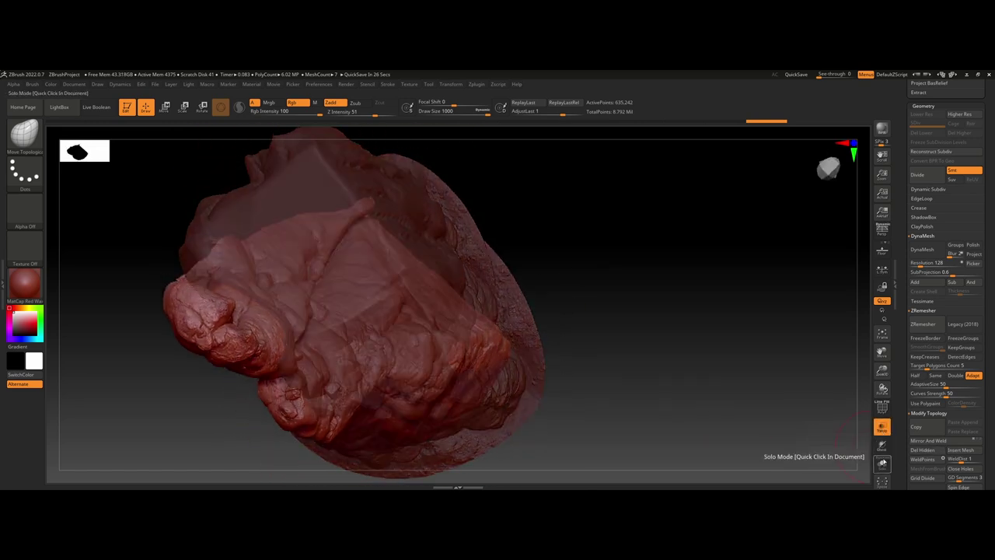
pyautogui.click(882, 445)
pyautogui.moveTo(700, 343)
pyautogui.mouseDown()
pyautogui.moveTo(716, 349)
pyautogui.moveTo(685, 315)
pyautogui.moveTo(698, 336)
pyautogui.moveTo(707, 331)
pyautogui.mouseUp()
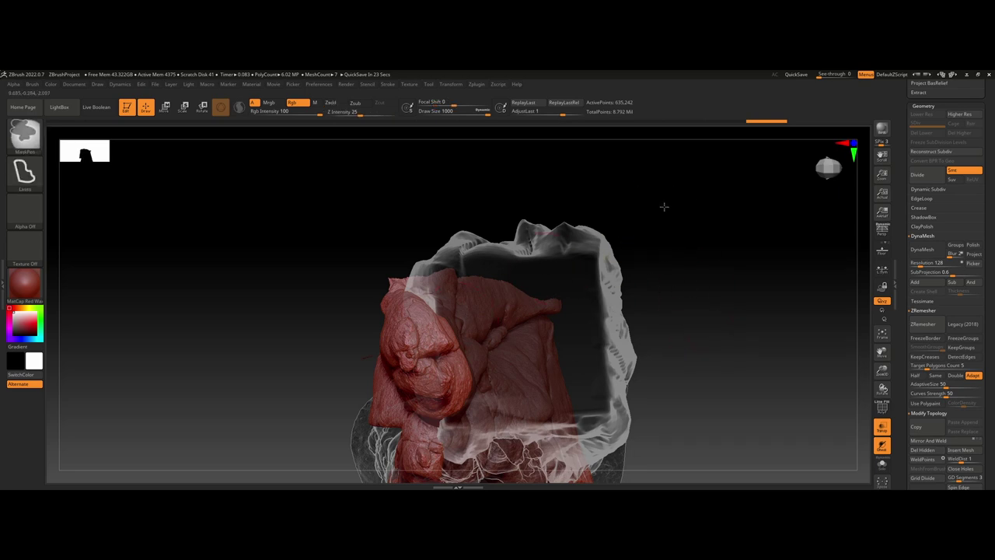
# Step: Lasso-mask the hoodoo geometry buried inside the main block, extending the mask to the part buried in the rocks at its base
pyautogui.moveTo(665, 206)
pyautogui.keyDown('ctrl'); pyautogui.mouseDown()
pyautogui.moveTo(440, 248)
pyautogui.moveTo(423, 291)
pyautogui.moveTo(468, 378)
pyautogui.moveTo(451, 449)
pyautogui.moveTo(545, 473)
pyautogui.moveTo(614, 435)
pyautogui.moveTo(622, 303)
pyautogui.mouseUp(); pyautogui.keyUp('ctrl')
pyautogui.moveTo(734, 414); pyautogui.dragTo(722, 288)
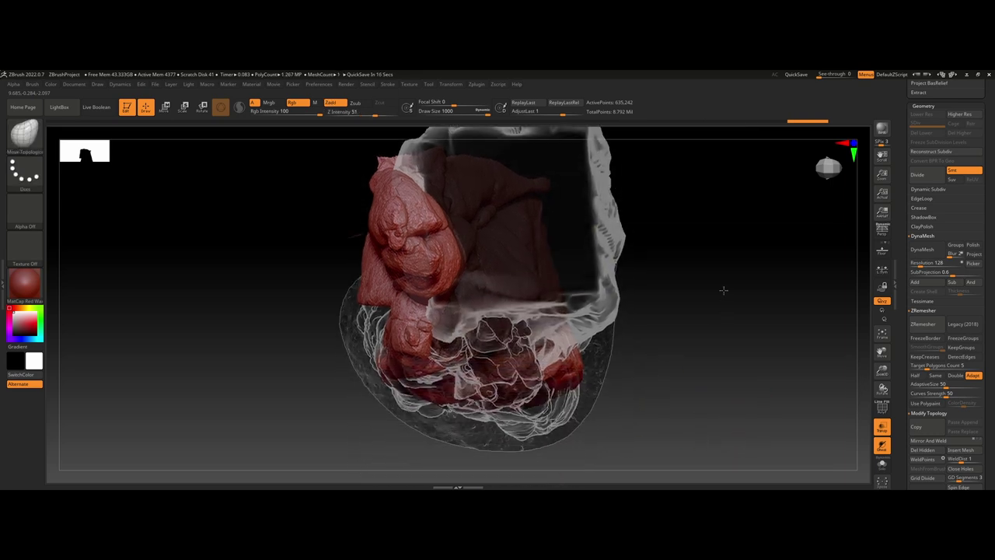
pyautogui.press('ctrl')
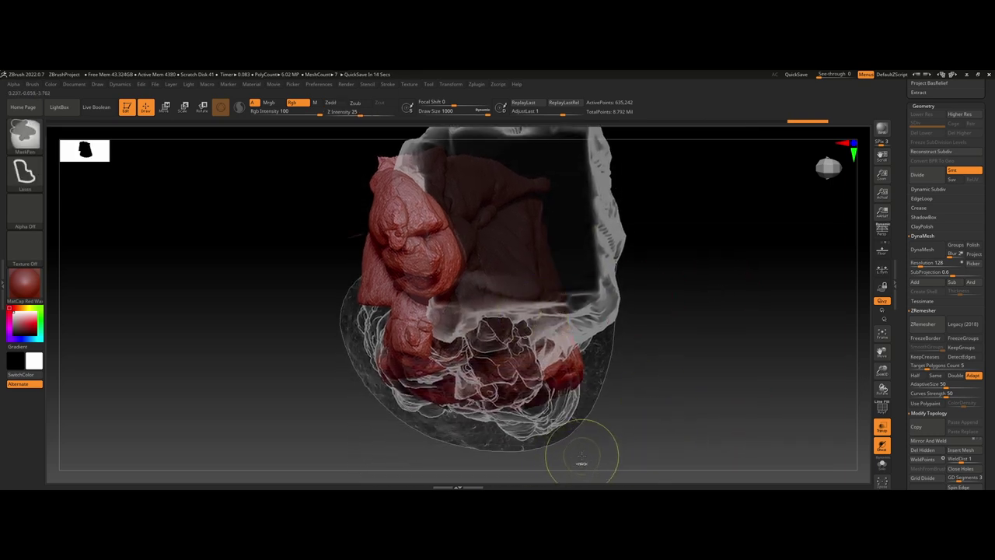
pyautogui.moveTo(537, 352)
pyautogui.keyDown('ctrl'); pyautogui.mouseDown()
pyautogui.moveTo(471, 343)
pyautogui.moveTo(365, 432)
pyautogui.moveTo(455, 445)
pyautogui.mouseUp(); pyautogui.keyUp('ctrl')
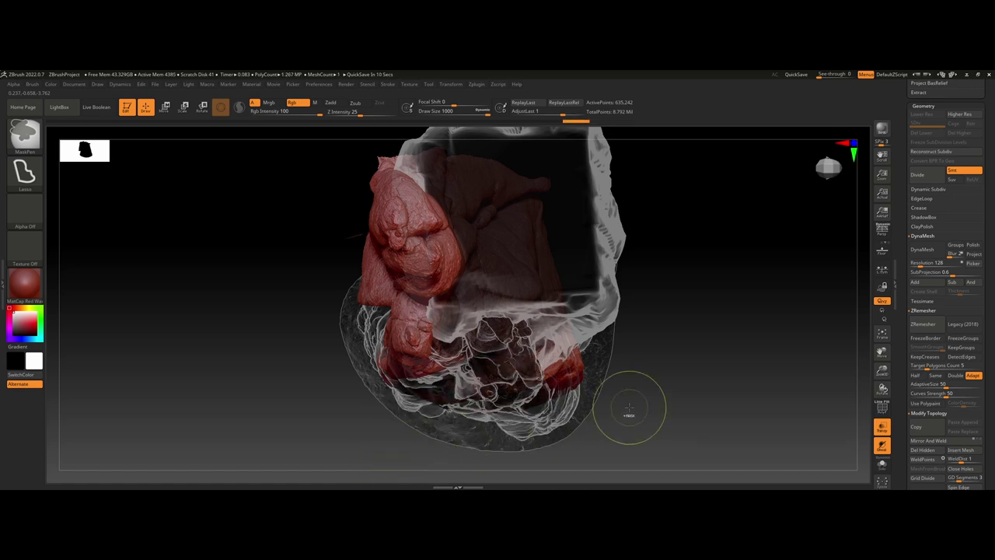
# Step: Turn the masked hoodoo geometry into its own polygroup, isolate the exposed outer part and turn transparency off
pyautogui.hotkey('ctrl', 'w')
pyautogui.keyDown('ctrl'); pyautogui.keyDown('shift'); pyautogui.click(416, 231); pyautogui.keyUp('shift'); pyautogui.keyUp('ctrl')
pyautogui.moveTo(713, 391); pyautogui.dragTo(673, 328)
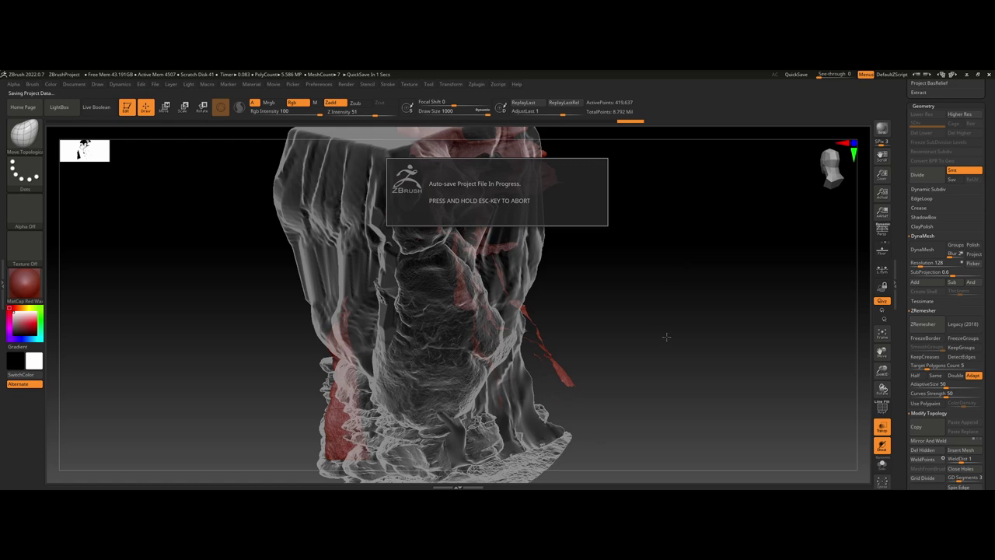
pyautogui.moveTo(664, 284); pyautogui.dragTo(684, 326)
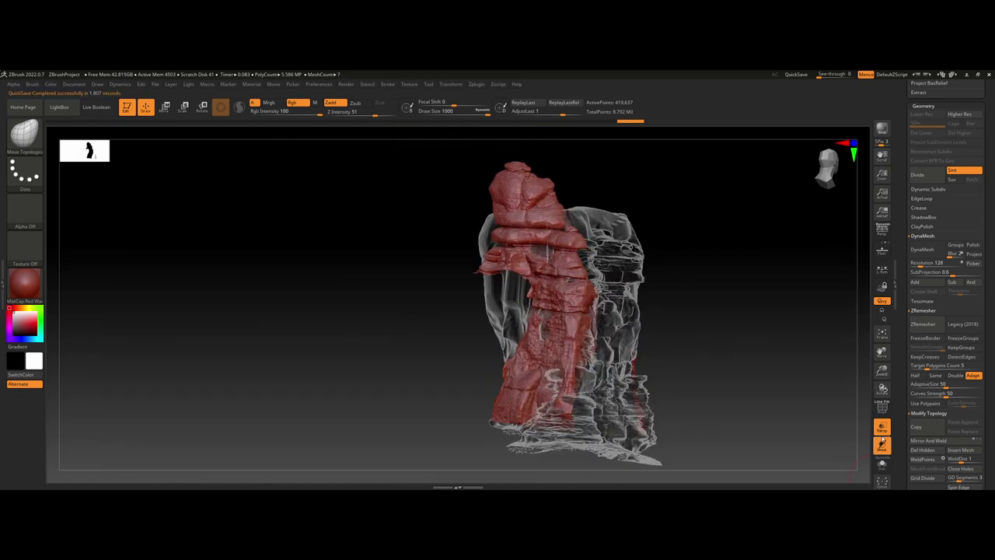
pyautogui.click(881, 426)
# Step: Examine the trimmed hoodoo and the main block's sides for gaps from all around
pyautogui.moveTo(707, 367)
pyautogui.mouseDown()
pyautogui.moveTo(625, 318)
pyautogui.moveTo(609, 325)
pyautogui.mouseUp()
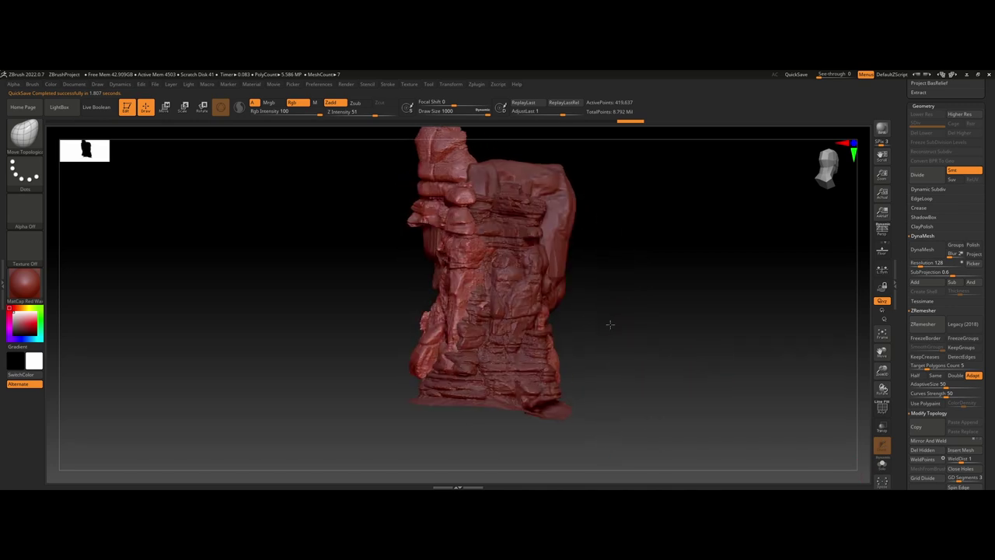
pyautogui.keyDown('alt'); pyautogui.moveTo(617, 364); pyautogui.dragTo(615, 394); pyautogui.keyUp('alt')
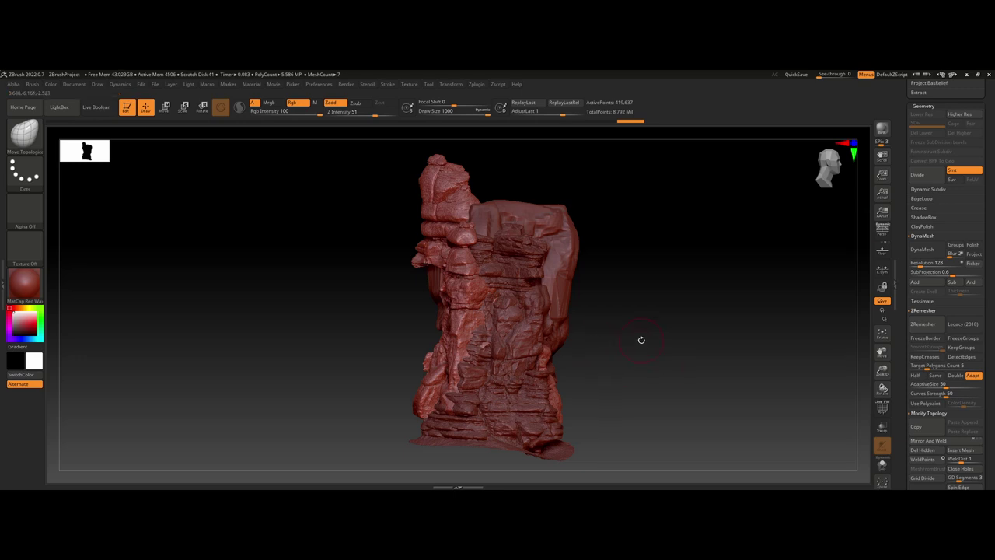
pyautogui.moveTo(641, 340); pyautogui.dragTo(479, 265)
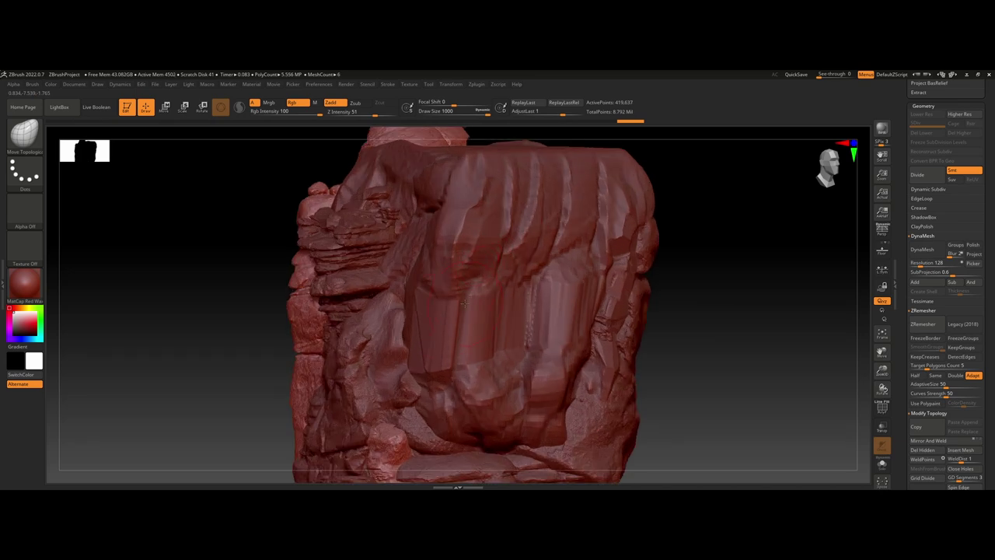
pyautogui.moveTo(761, 353); pyautogui.dragTo(730, 359)
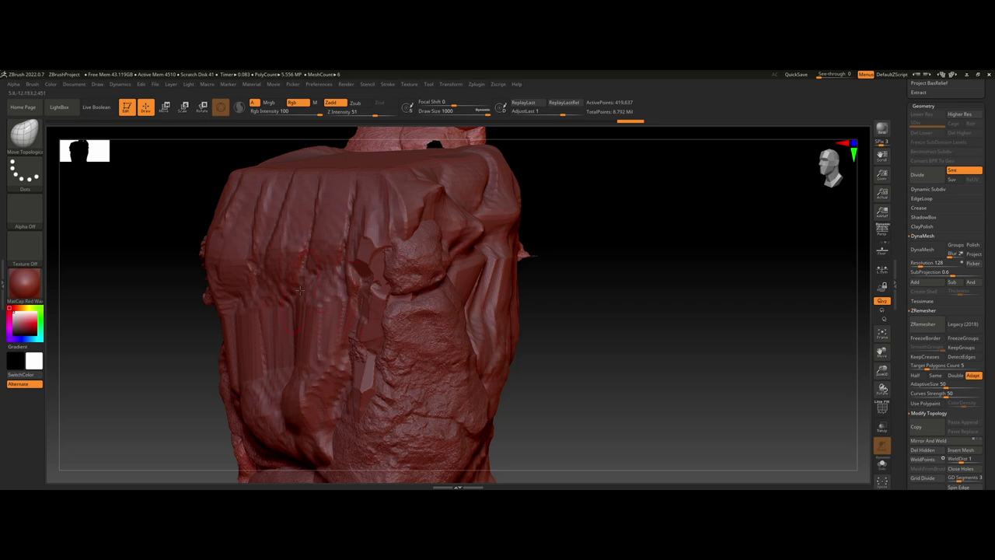
pyautogui.keyDown('ctrl'); pyautogui.moveTo(399, 376); pyautogui.dragTo(536, 335, button='right'); pyautogui.keyUp('ctrl')
pyautogui.moveTo(537, 334); pyautogui.dragTo(614, 335, button='right')
pyautogui.moveTo(614, 335); pyautogui.dragTo(628, 411)
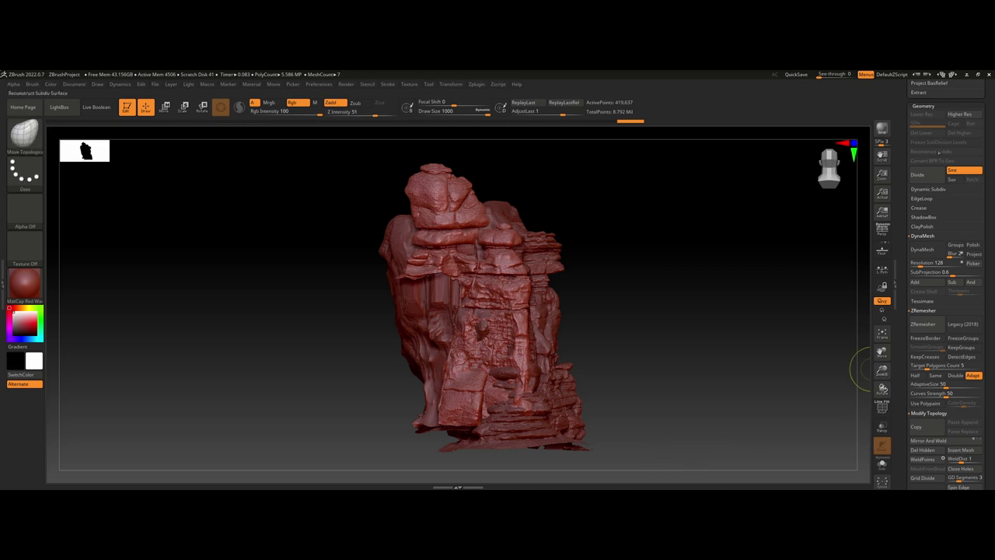
# Step: Set the masking stroke to DragRect, try a rectangular mask across the hoodoo's bottom and clear it
pyautogui.moveTo(648, 461)
pyautogui.keyDown('ctrl'); pyautogui.mouseDown()
pyautogui.moveTo(331, 388)
pyautogui.moveTo(739, 460)
pyautogui.mouseUp(); pyautogui.keyUp('ctrl')
pyautogui.click(23, 134)
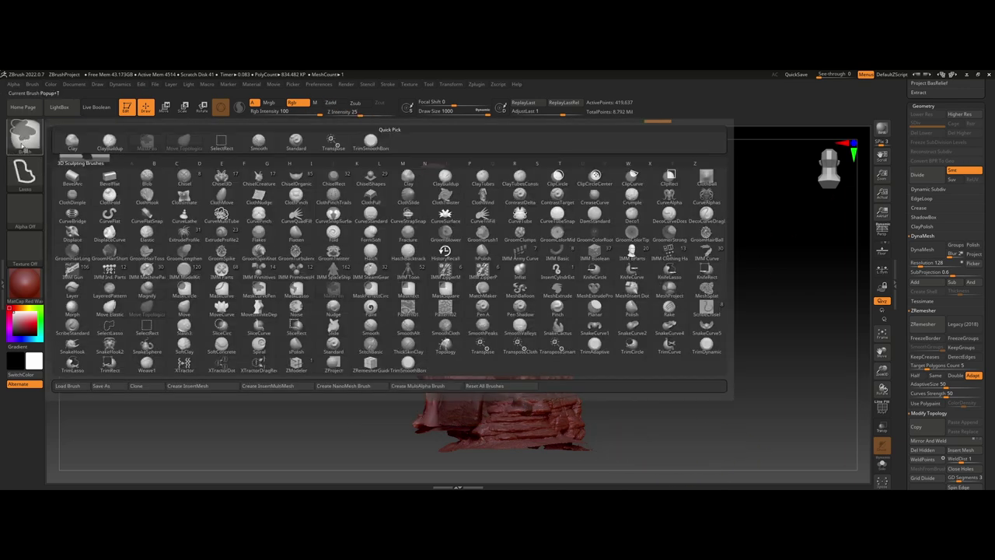
pyautogui.keyDown('ctrl'); pyautogui.click(25, 172); pyautogui.keyUp('ctrl')
pyautogui.keyDown('ctrl'); pyautogui.click(110, 182); pyautogui.keyUp('ctrl')
pyautogui.keyDown('alt'); pyautogui.moveTo(569, 318); pyautogui.dragTo(584, 221); pyautogui.keyUp('alt')
pyautogui.moveTo(242, 462)
pyautogui.keyDown('ctrl'); pyautogui.mouseDown()
pyautogui.moveTo(755, 301)
pyautogui.moveTo(756, 318)
pyautogui.mouseUp(); pyautogui.keyUp('ctrl')
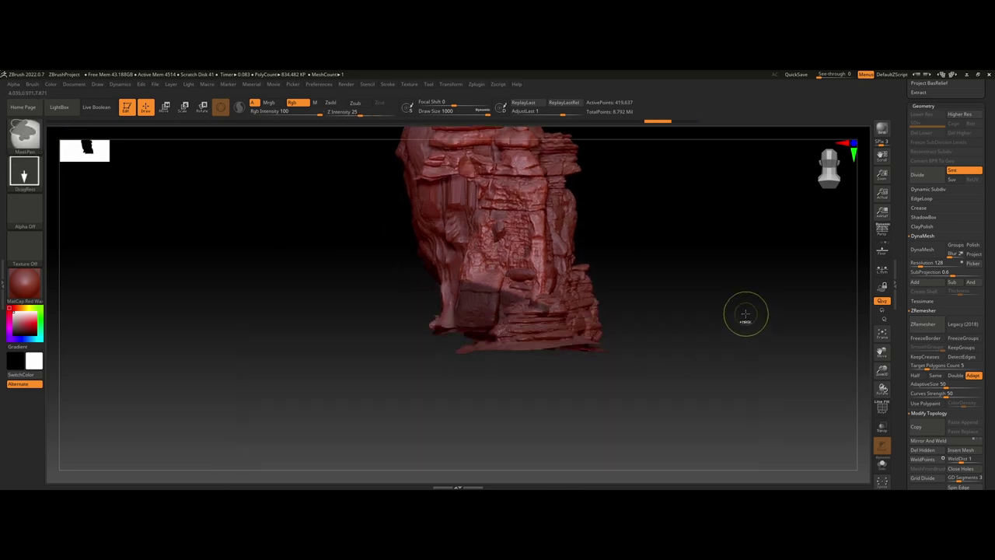
pyautogui.keyDown('ctrl'); pyautogui.moveTo(664, 278); pyautogui.dragTo(756, 395); pyautogui.keyUp('ctrl')
# Step: Select the PM3D_Cube3D1 subtool and merge it down with the three sandstone subtools below it
pyautogui.moveTo(911, 210); pyautogui.dragTo(911, 318)
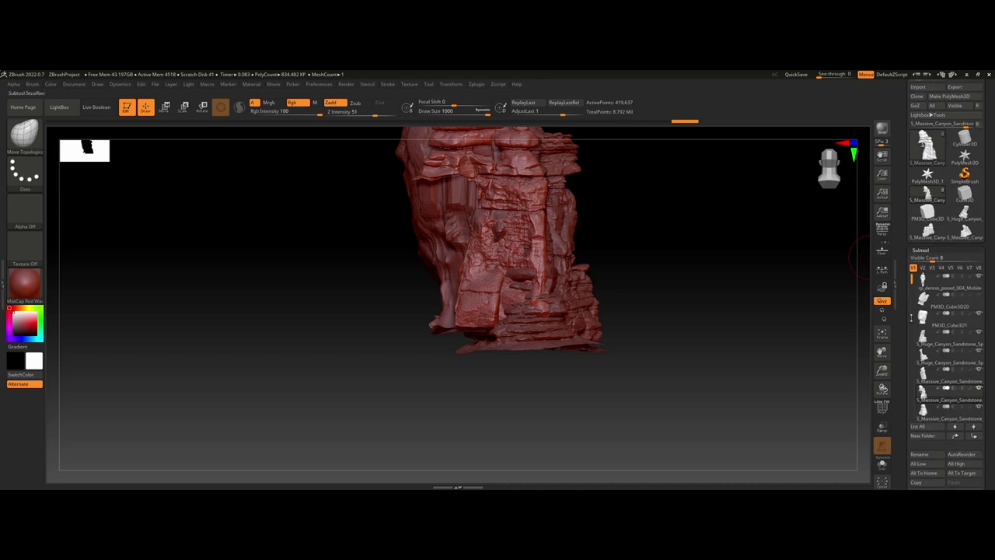
pyautogui.click(922, 323)
pyautogui.moveTo(903, 367); pyautogui.dragTo(903, 293)
pyautogui.click(933, 348)
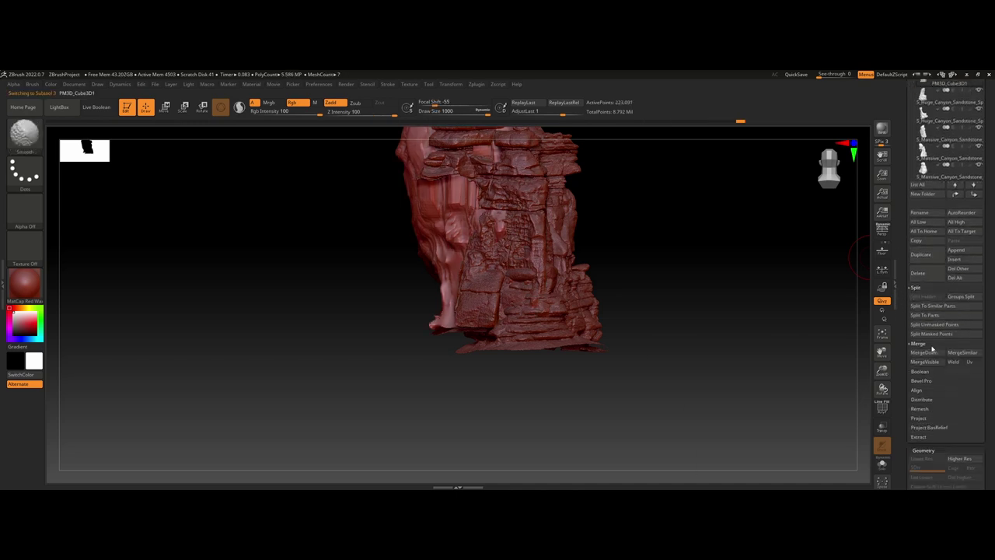
pyautogui.click(924, 352)
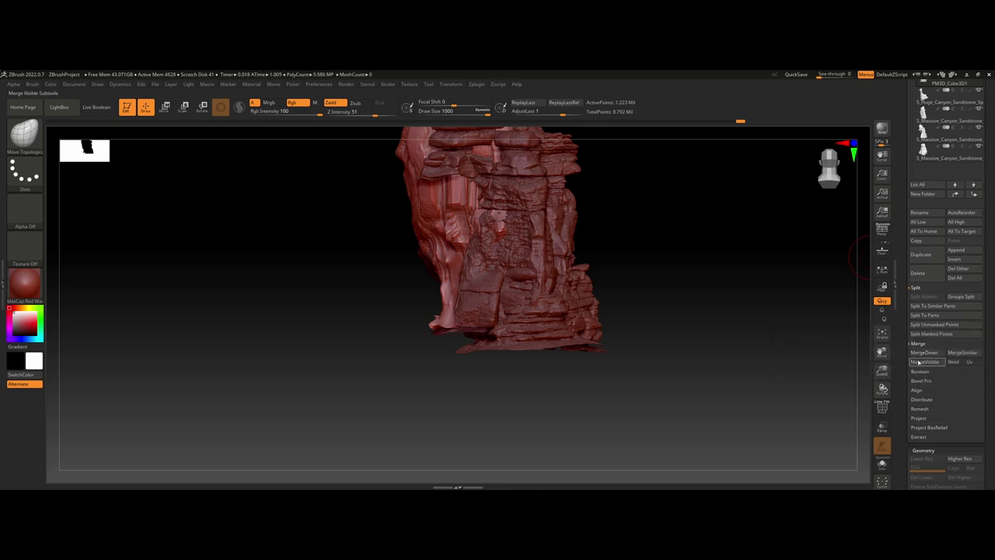
pyautogui.click(926, 352)
pyautogui.click(925, 353)
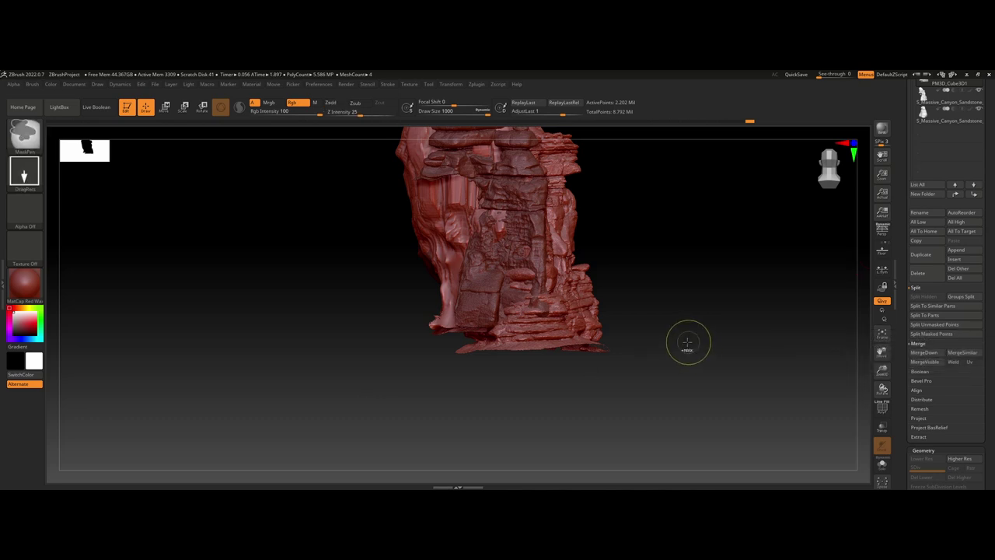
# Step: Mask the merged rock's bottom edge with a rectangle, turn it into its own polygroup and hide it
pyautogui.keyDown('ctrl'); pyautogui.moveTo(345, 402); pyautogui.dragTo(696, 319); pyautogui.keyUp('ctrl')
pyautogui.hotkey('ctrl', 'z')
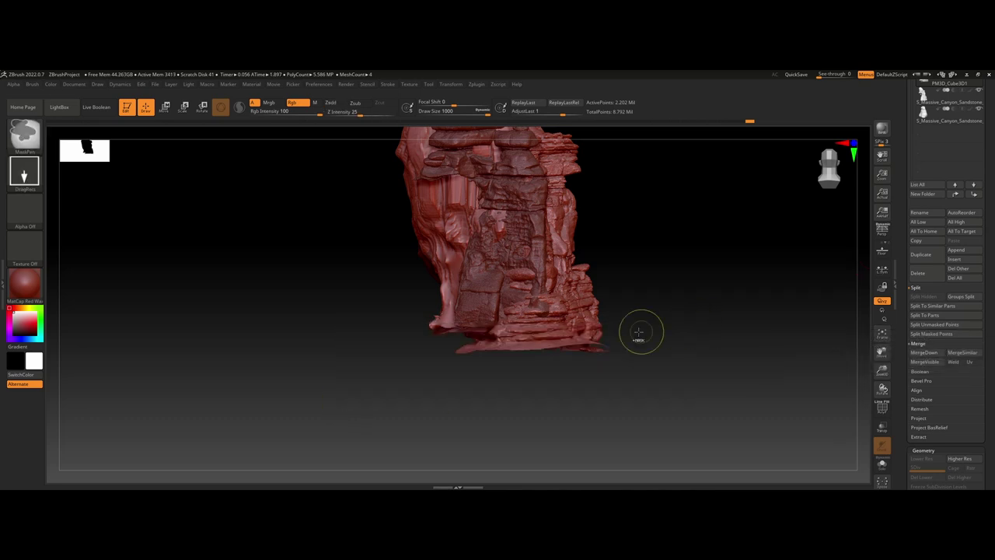
pyautogui.keyDown('ctrl'); pyautogui.keyDown('shift'); pyautogui.click(532, 344); pyautogui.keyUp('shift'); pyautogui.keyUp('ctrl')
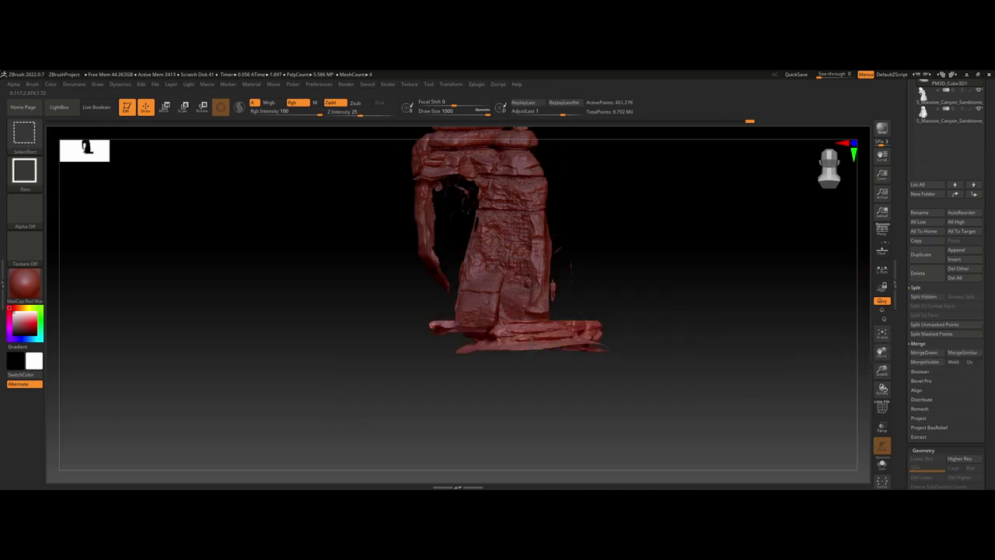
pyautogui.keyDown('ctrl'); pyautogui.keyDown('shift'); pyautogui.click(661, 360); pyautogui.keyUp('shift'); pyautogui.keyUp('ctrl')
# Step: Check the rock formation's flat-cut bottom from several sides
pyautogui.moveTo(684, 355); pyautogui.dragTo(632, 354)
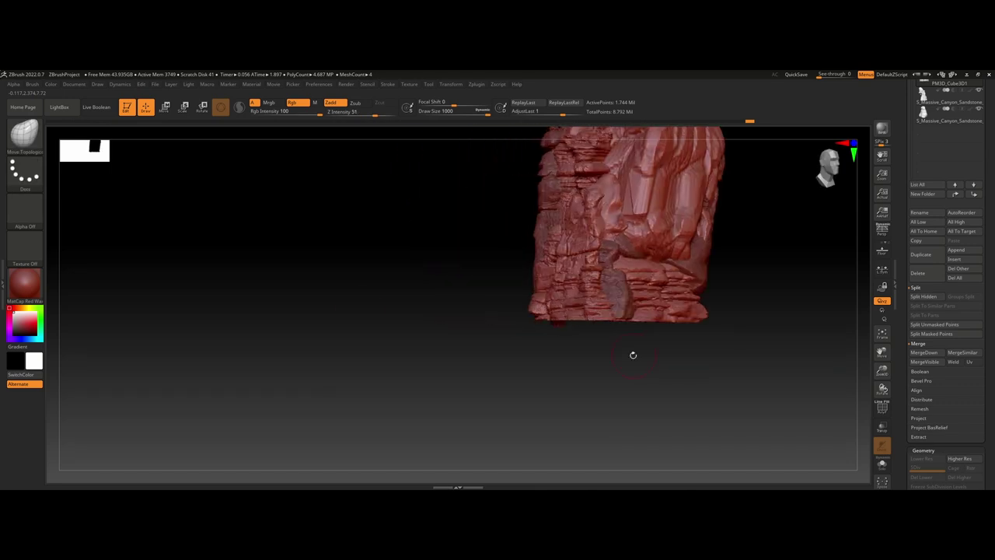
pyautogui.keyDown('alt'); pyautogui.moveTo(360, 316); pyautogui.dragTo(288, 378); pyautogui.keyUp('alt')
pyautogui.moveTo(354, 339); pyautogui.dragTo(409, 341)
pyautogui.keyDown('alt'); pyautogui.moveTo(642, 332); pyautogui.dragTo(680, 365); pyautogui.keyUp('alt')
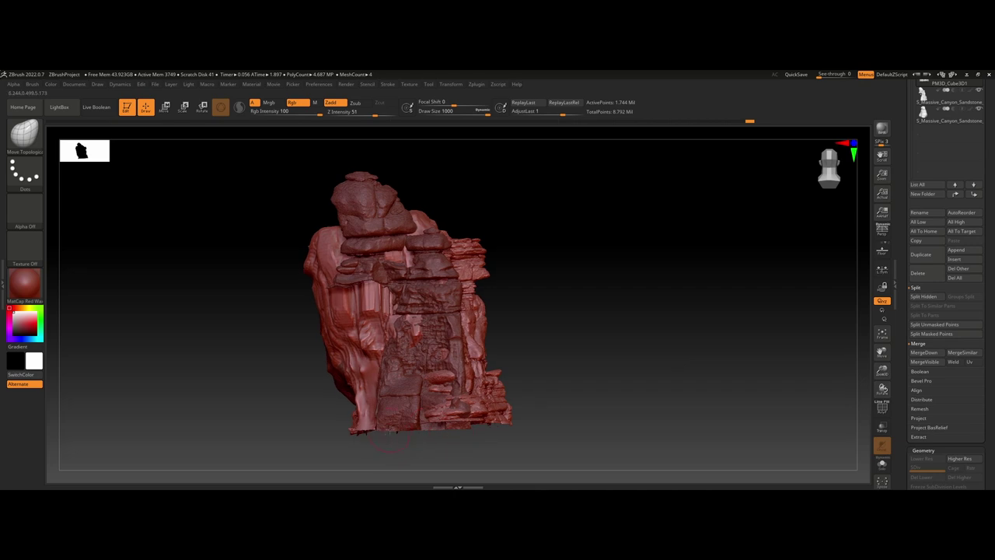
pyautogui.keyDown('alt'); pyautogui.moveTo(451, 433); pyautogui.dragTo(687, 394); pyautogui.keyUp('alt')
pyautogui.keyDown('alt'); pyautogui.moveTo(562, 384); pyautogui.dragTo(626, 352); pyautogui.keyUp('alt')
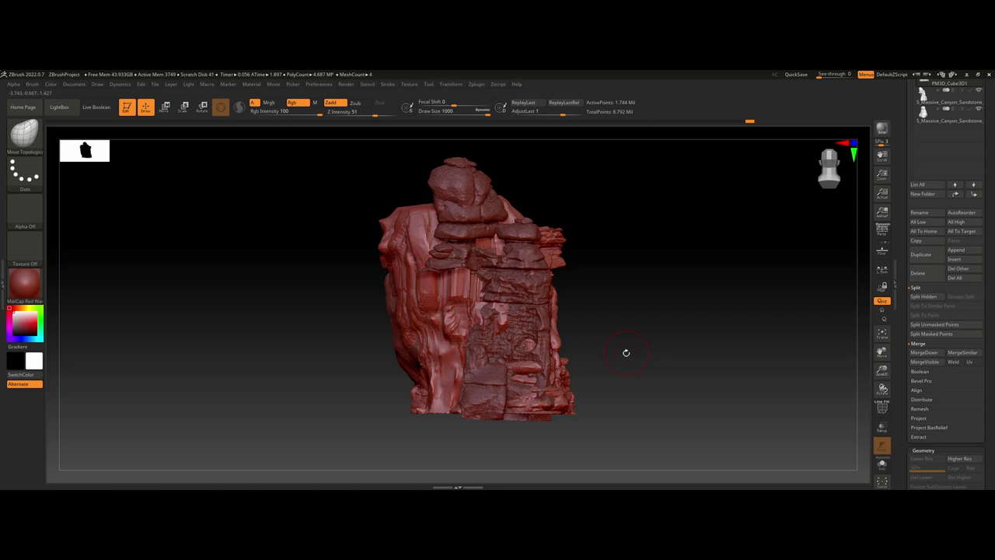